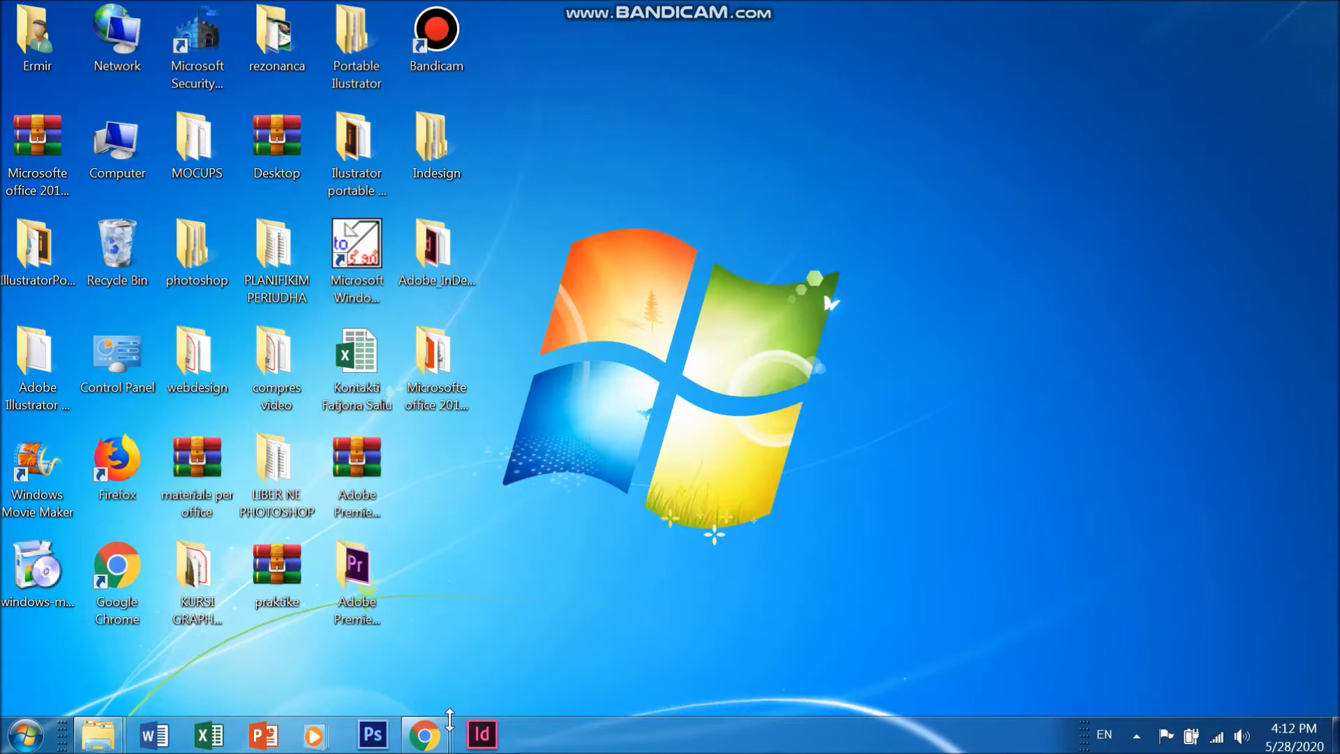
- Switch to Chrome and look through the page layouts of the food and drink magazine PDF
mouse_move(447, 742)
click(649, 628)
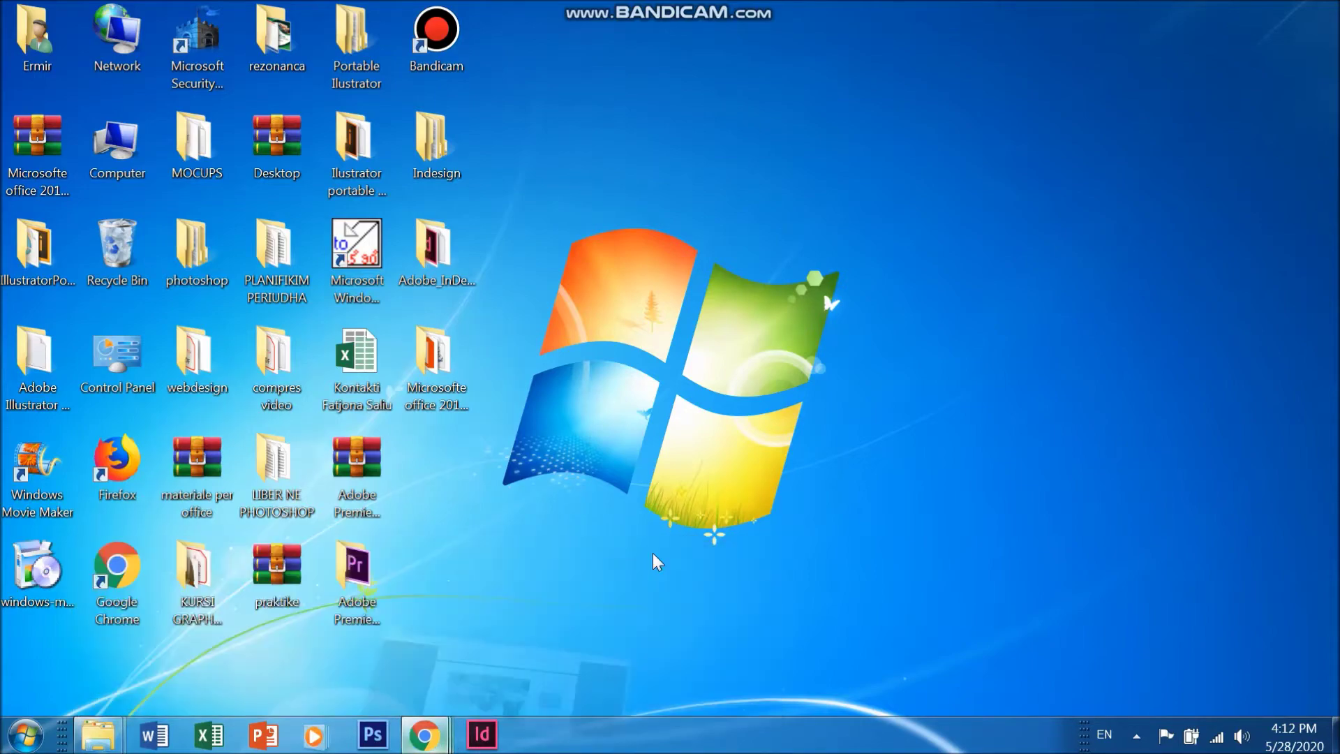
scroll(675, 433, down, 20)
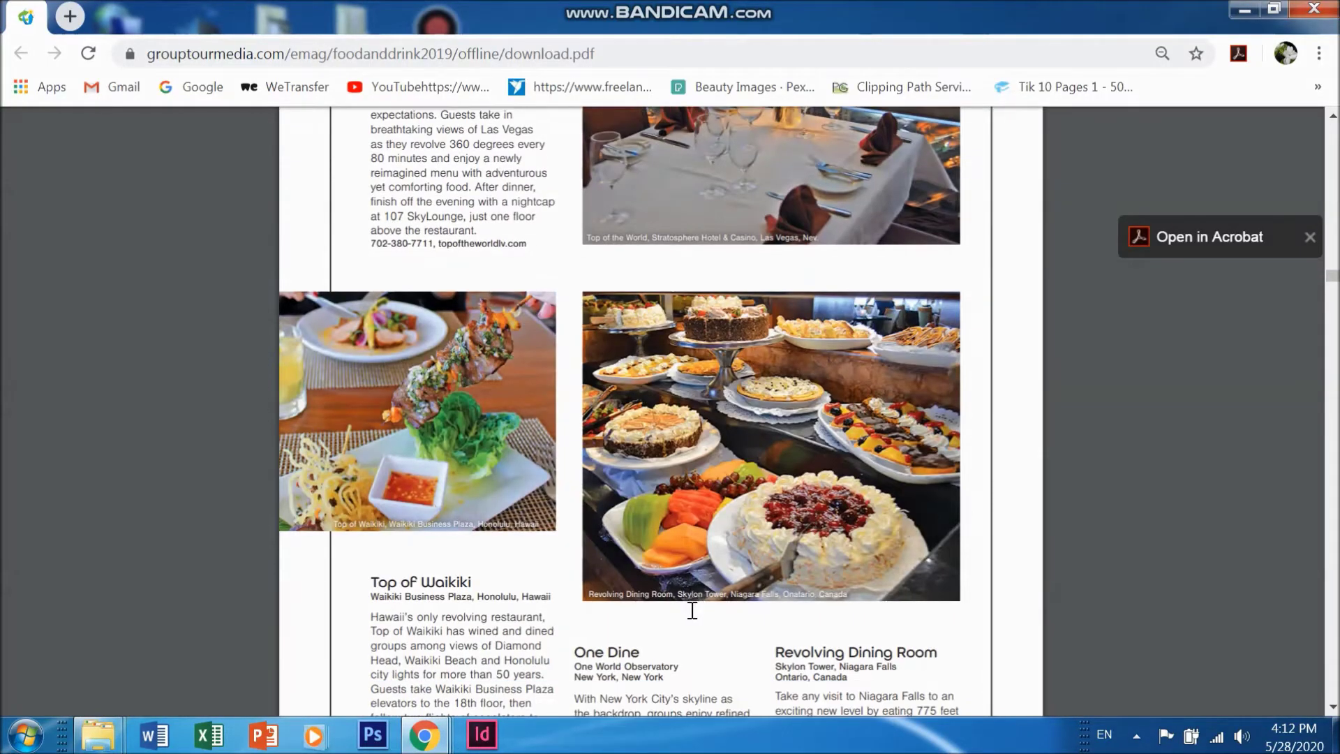
scroll(691, 610, down, 5)
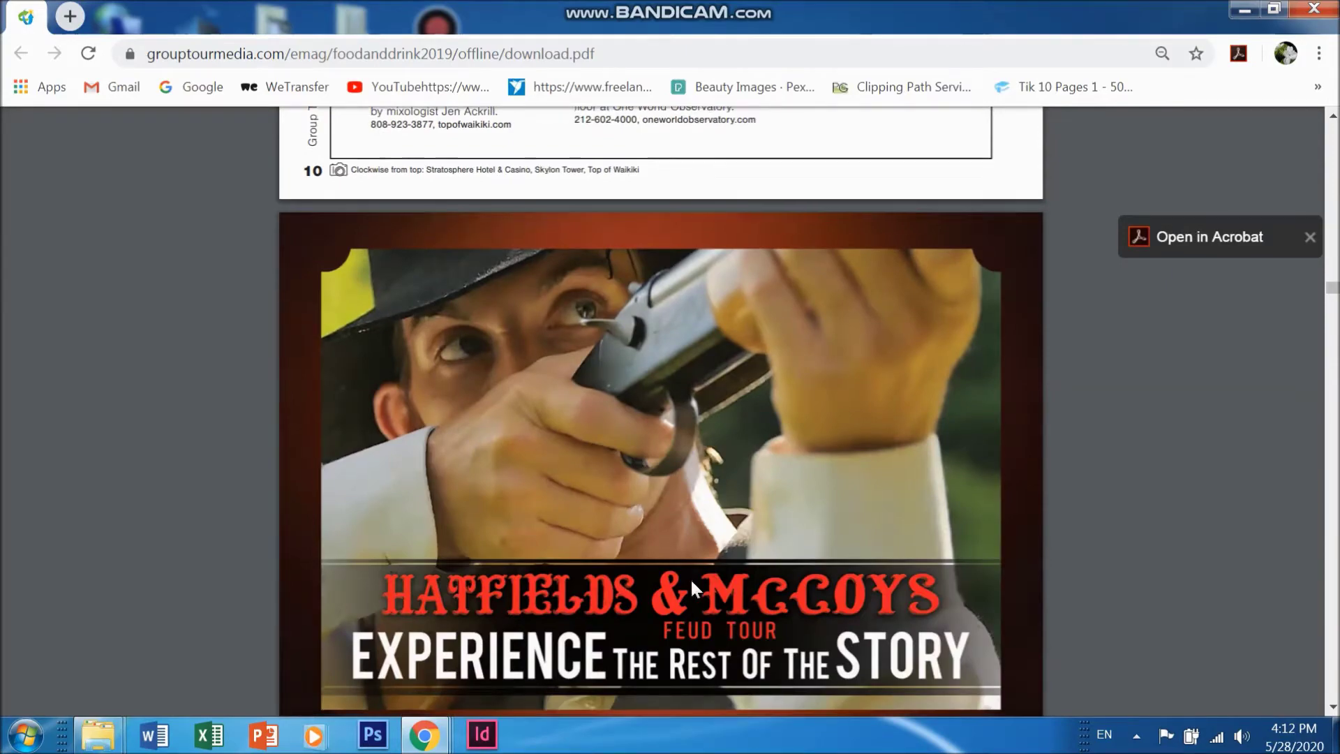
scroll(691, 580, down, 8)
scroll(663, 453, up, 5)
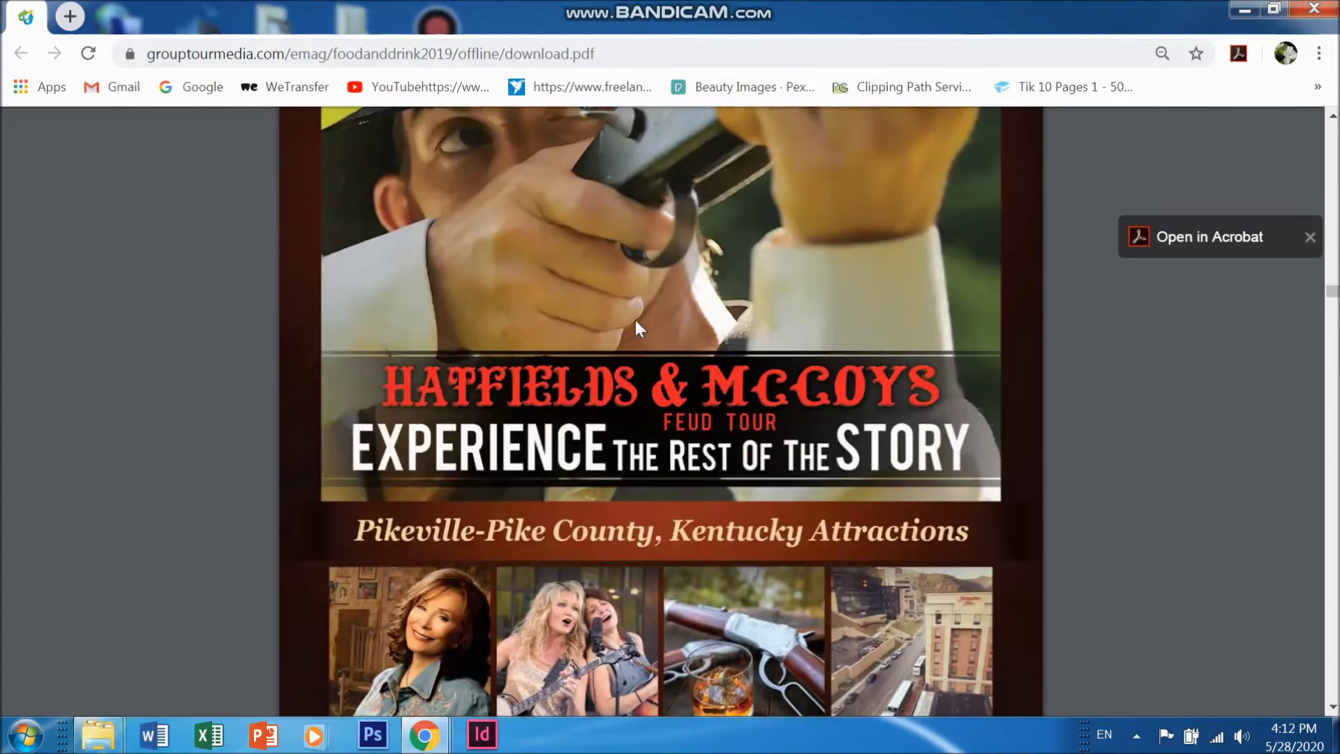
scroll(730, 502, down, 4)
scroll(703, 551, up, 2)
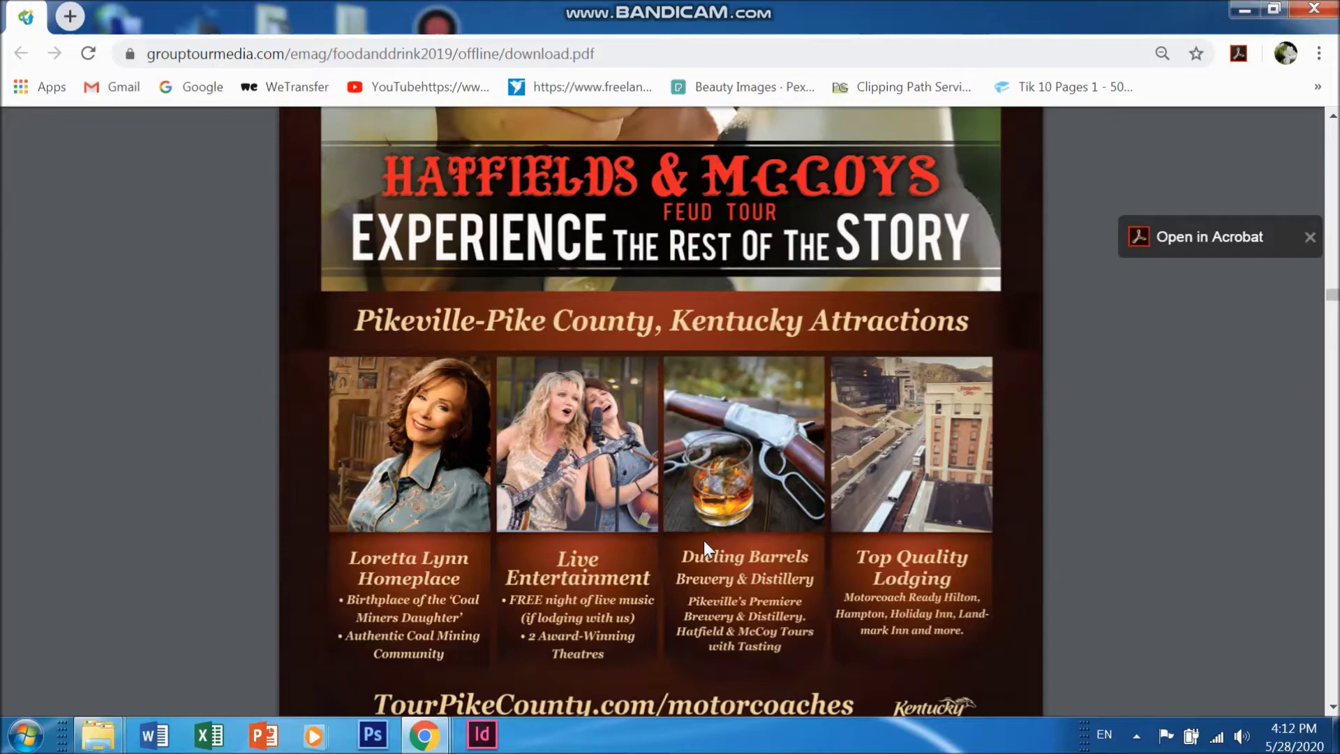
scroll(704, 540, down, 9)
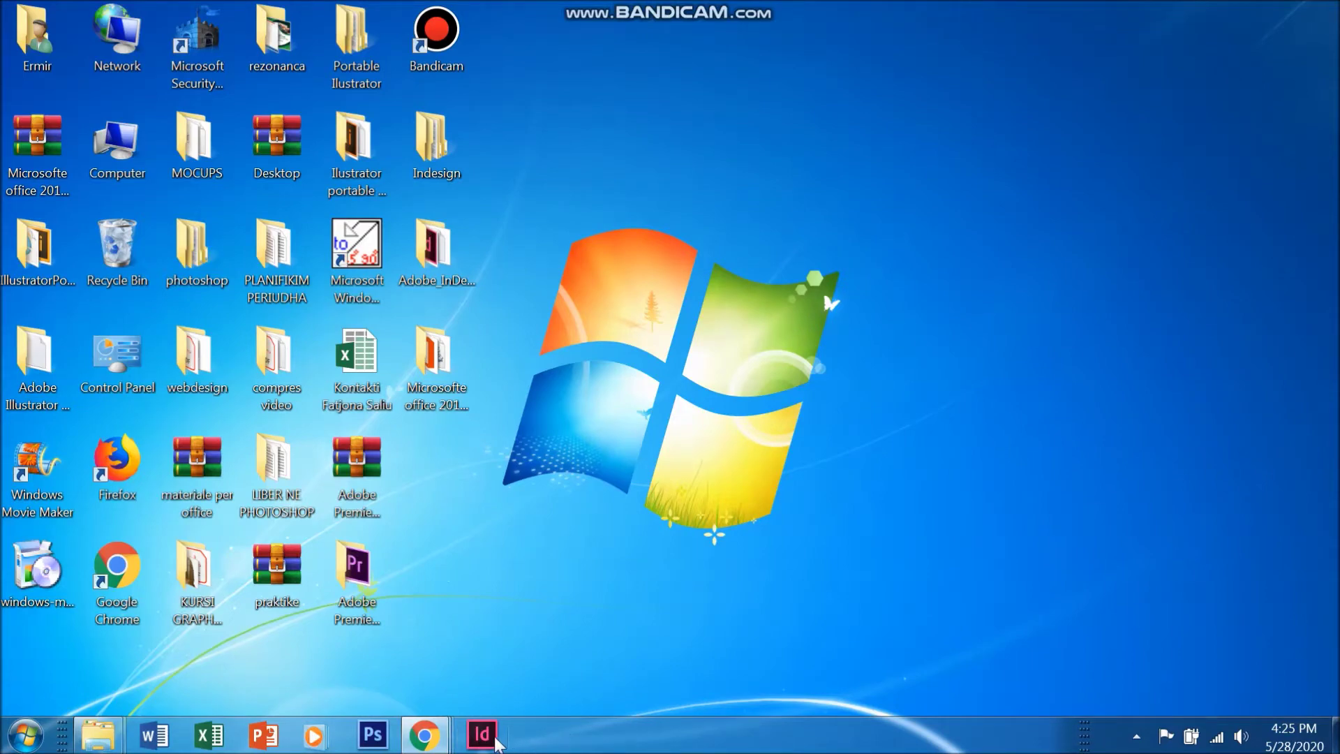
- Launch InDesign and start a new document from the A4 print preset, with units in centimeters
click(486, 741)
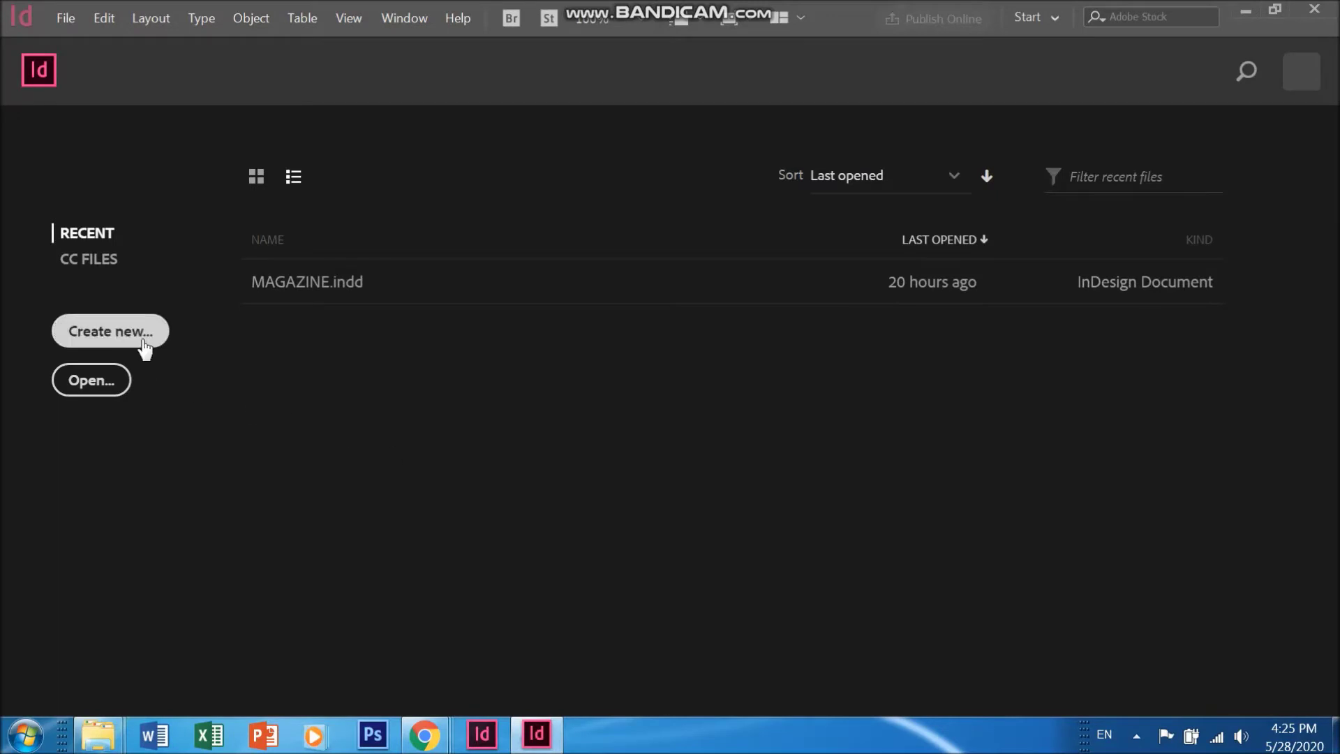
click(144, 344)
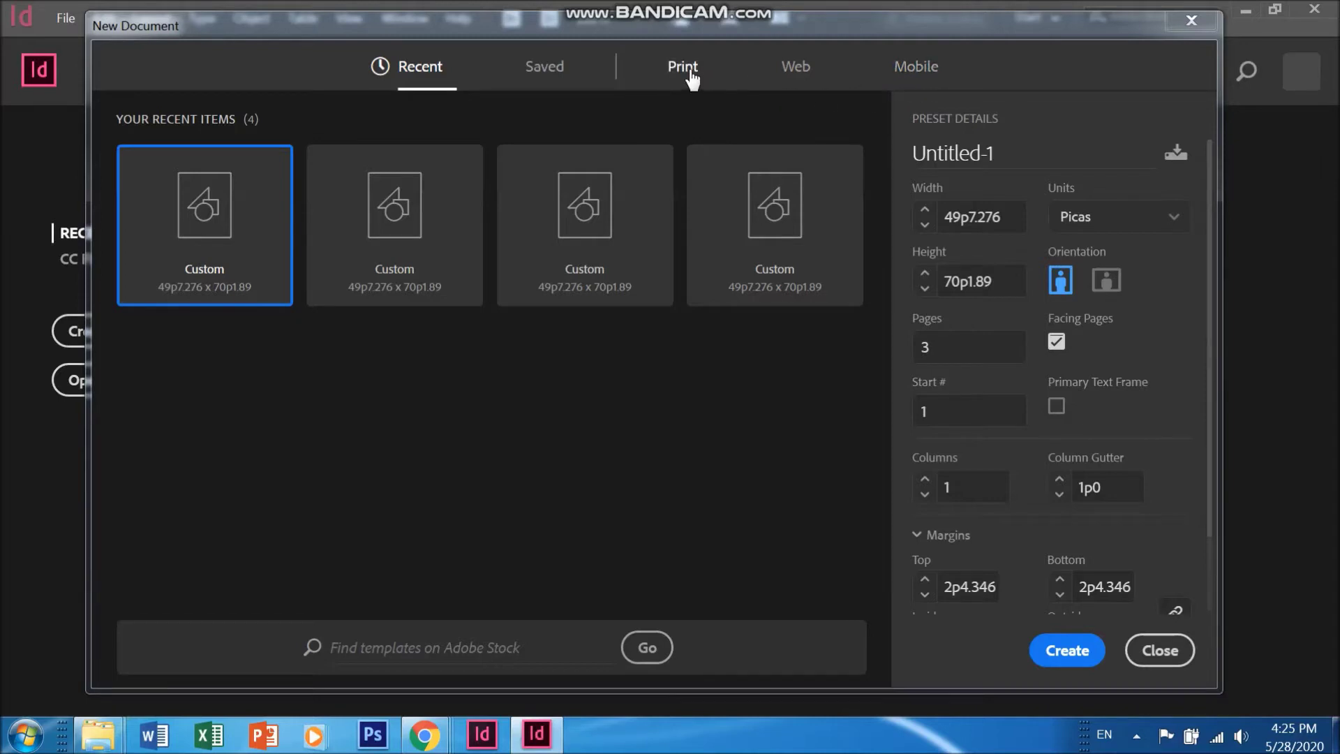
click(694, 75)
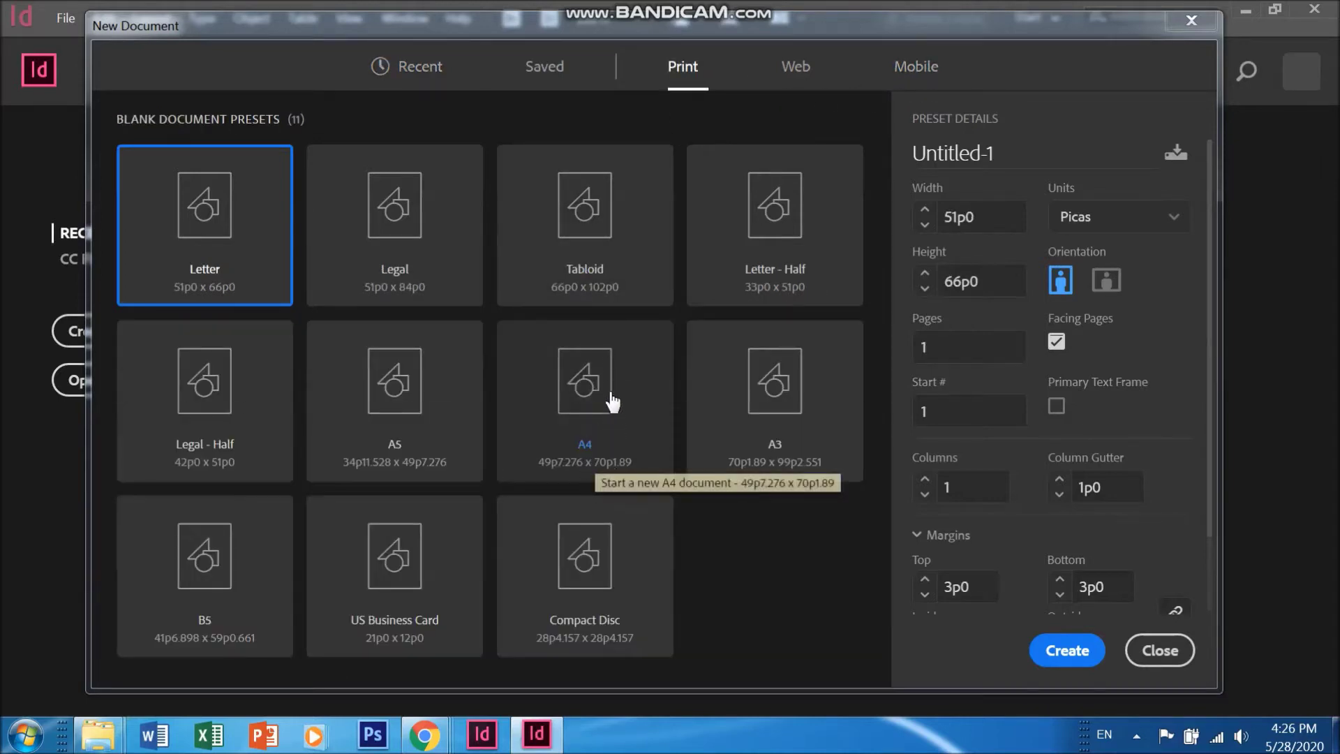
click(610, 445)
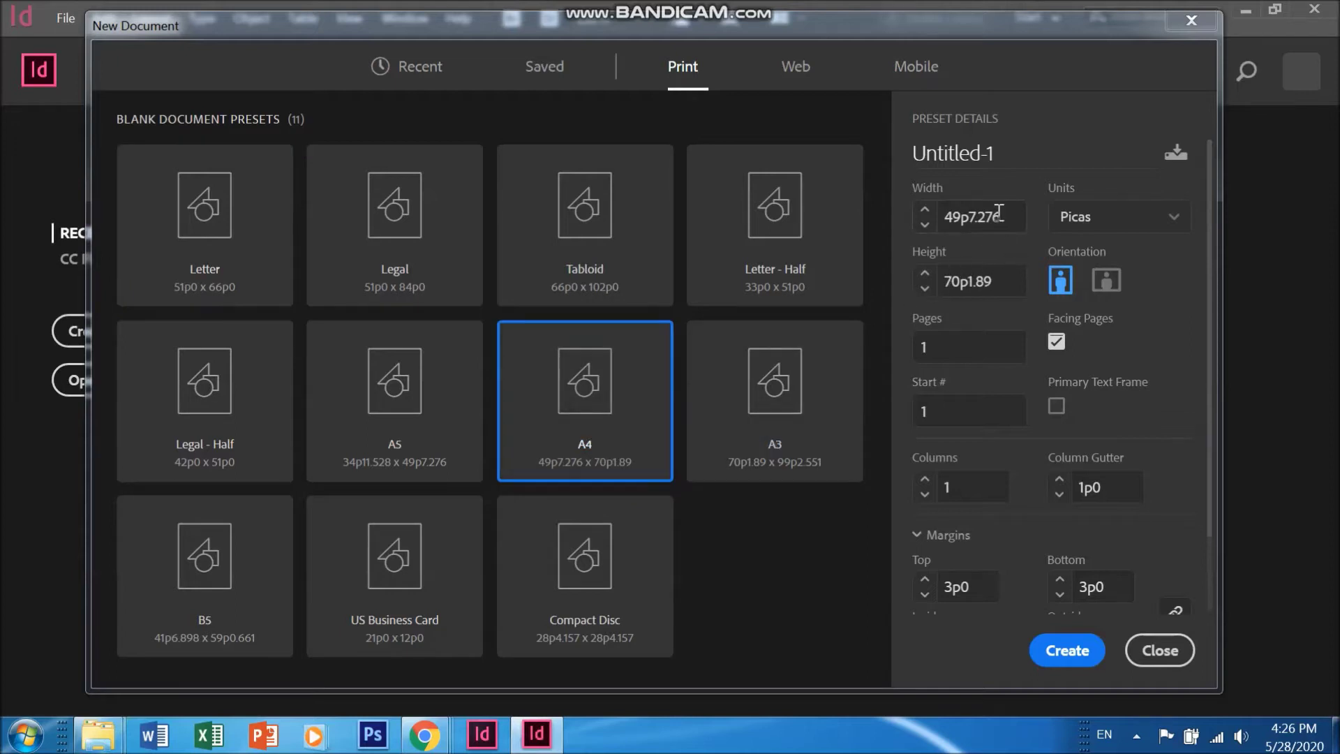
click(1146, 222)
click(1120, 394)
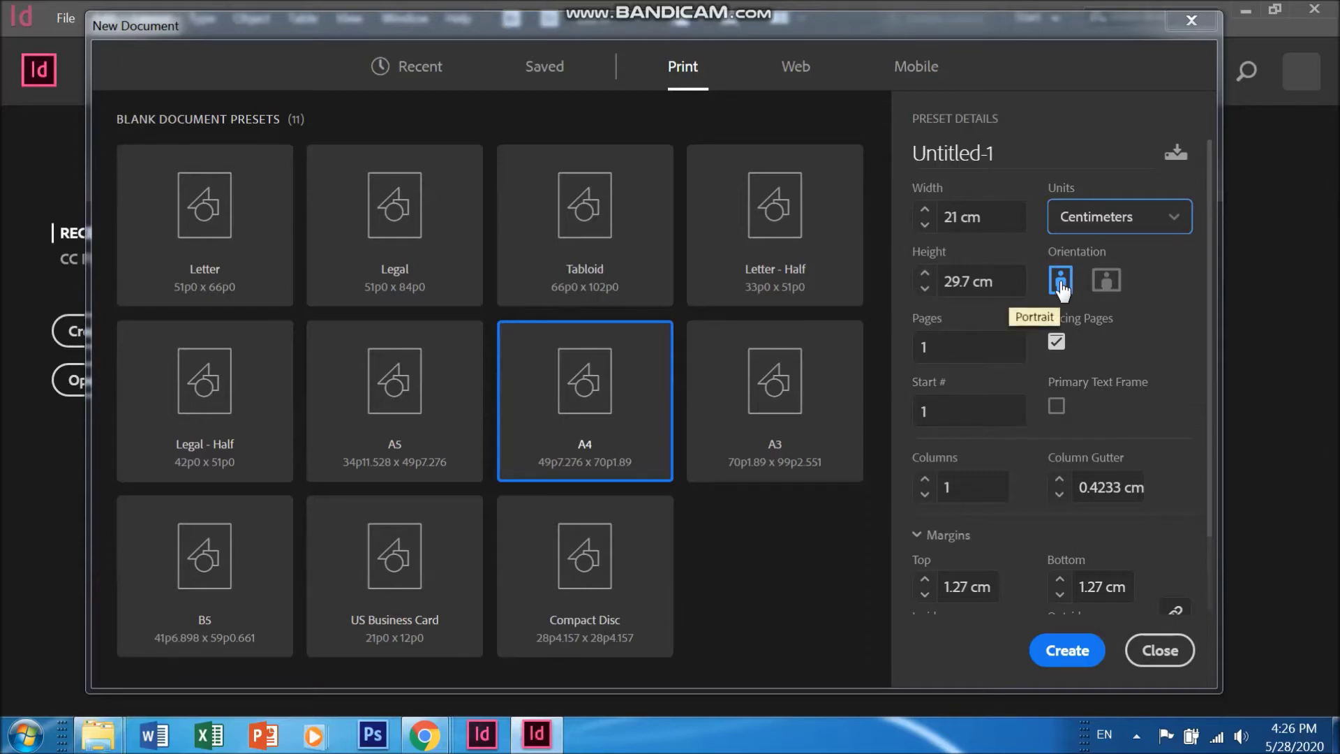
- Set the new document to 3 pages with 1 cm margins on all sides and create it
click(914, 347)
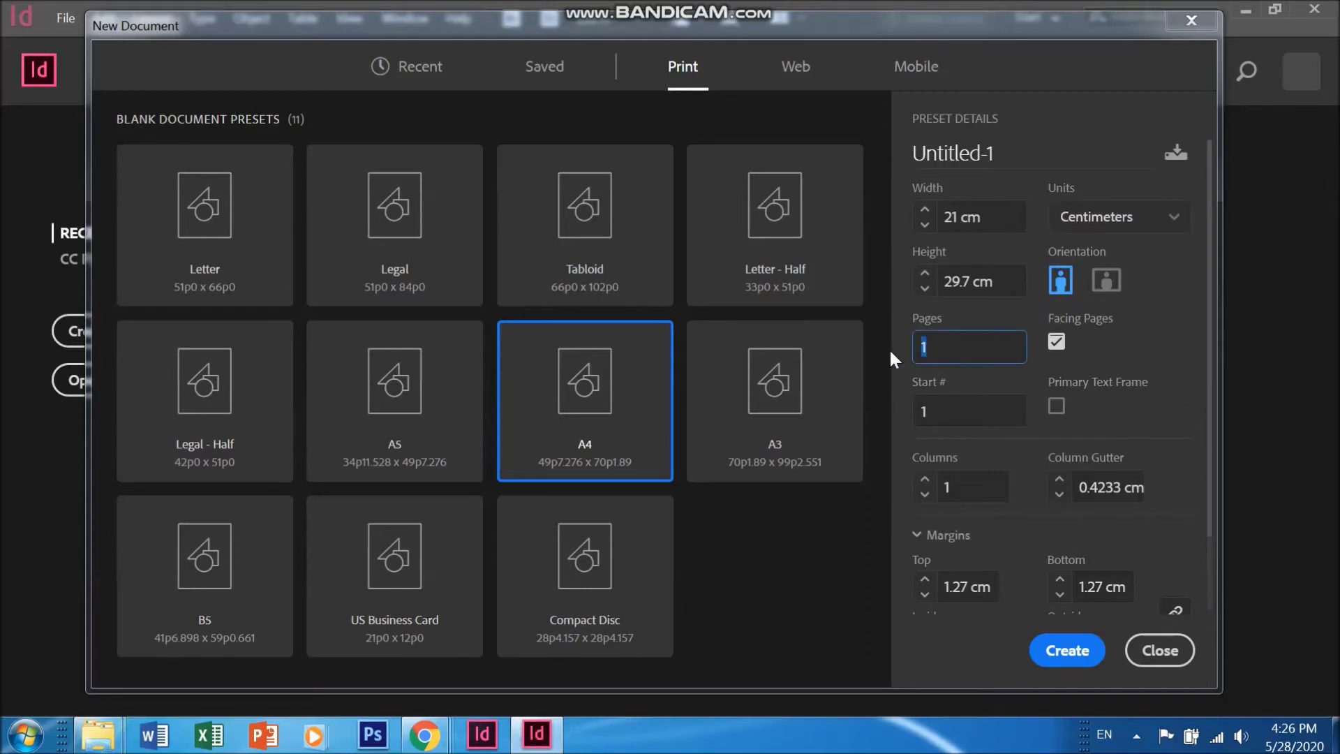
text(3)
scroll(973, 501, down, 2)
double_click(961, 400)
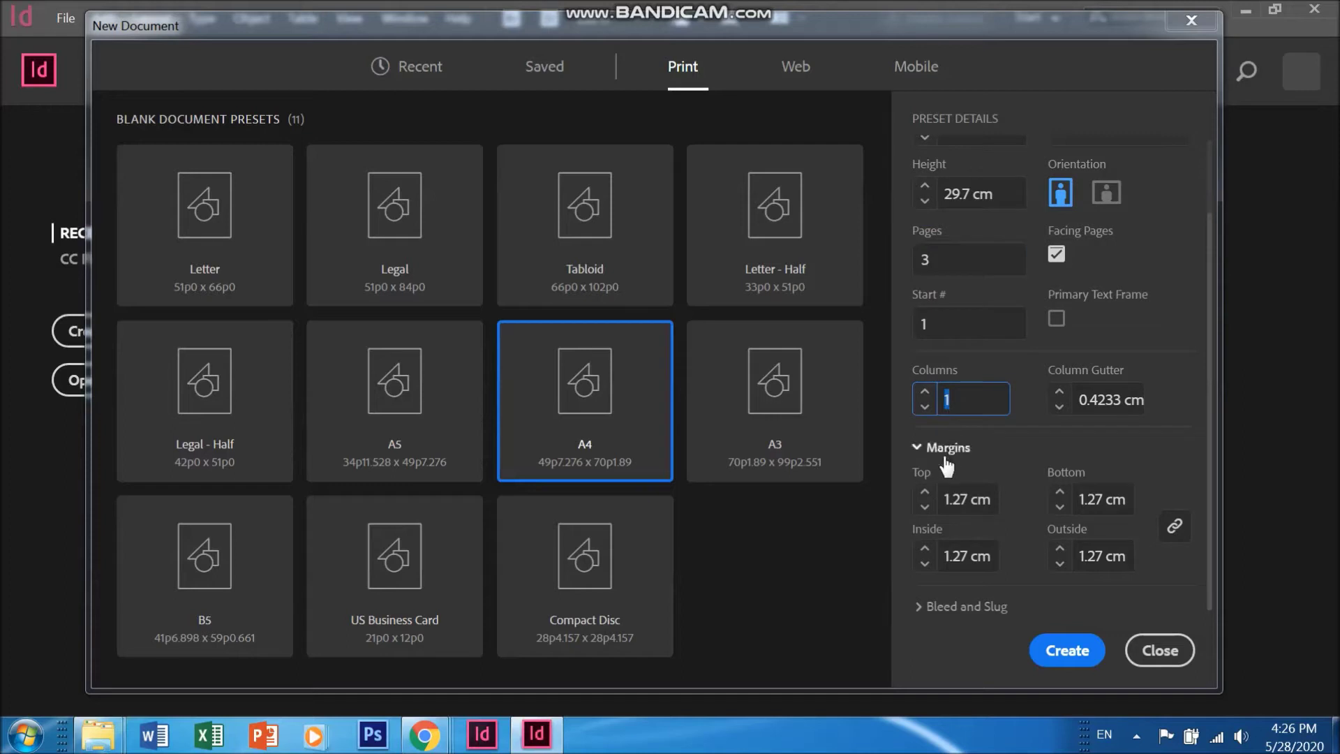
click(925, 507)
click(924, 507)
click(925, 507)
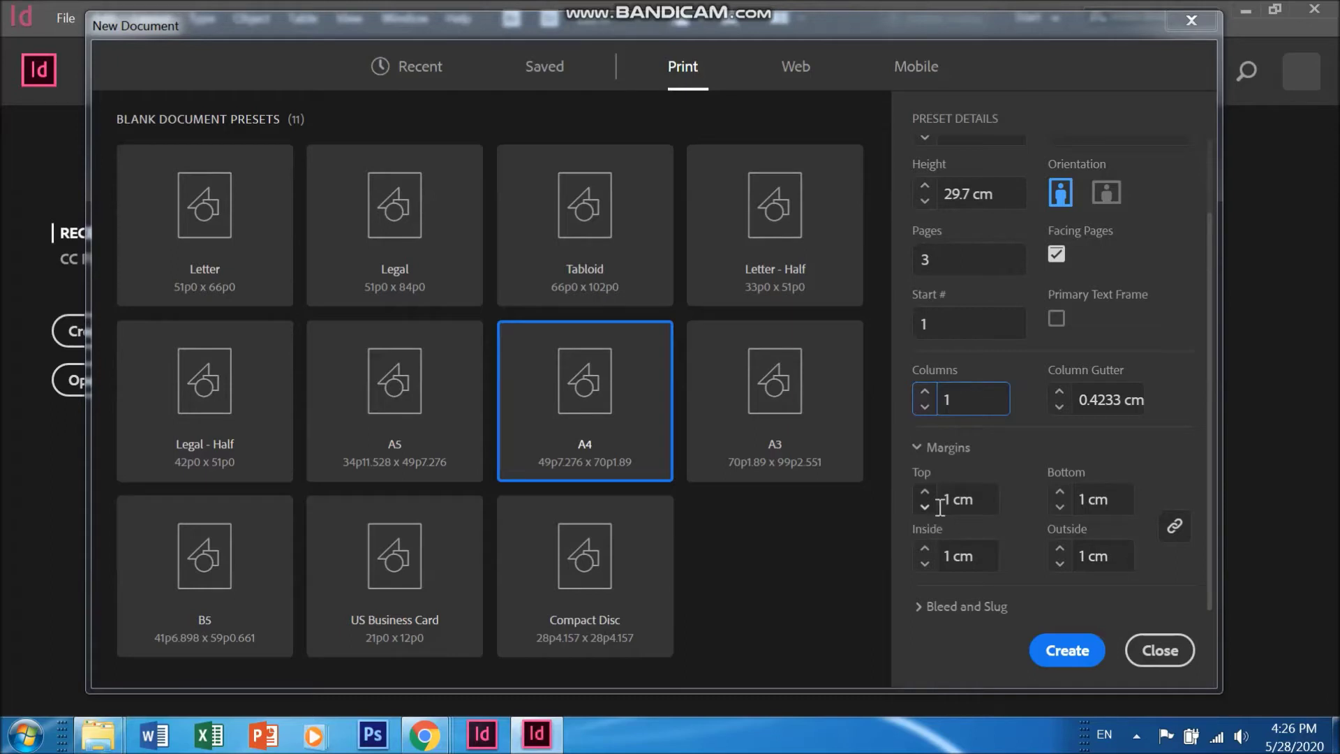
scroll(932, 516, up, 3)
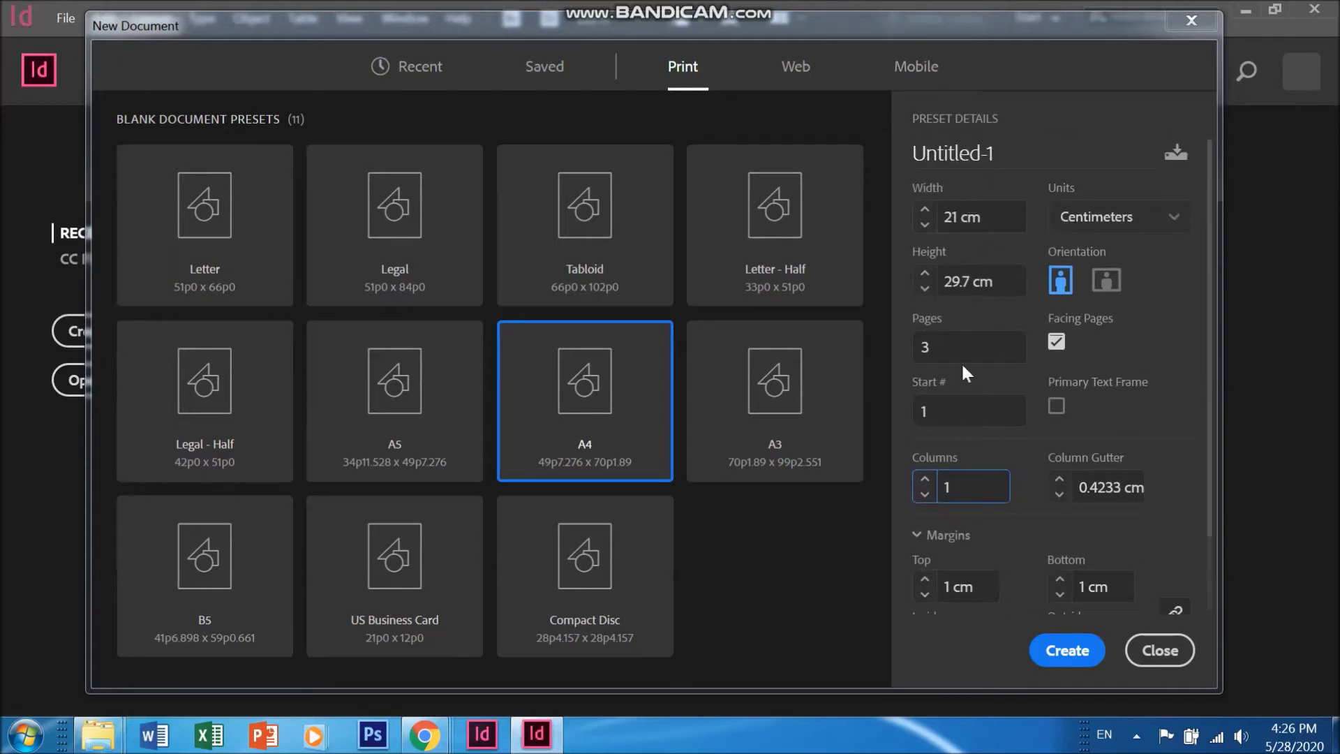
scroll(984, 516, down, 3)
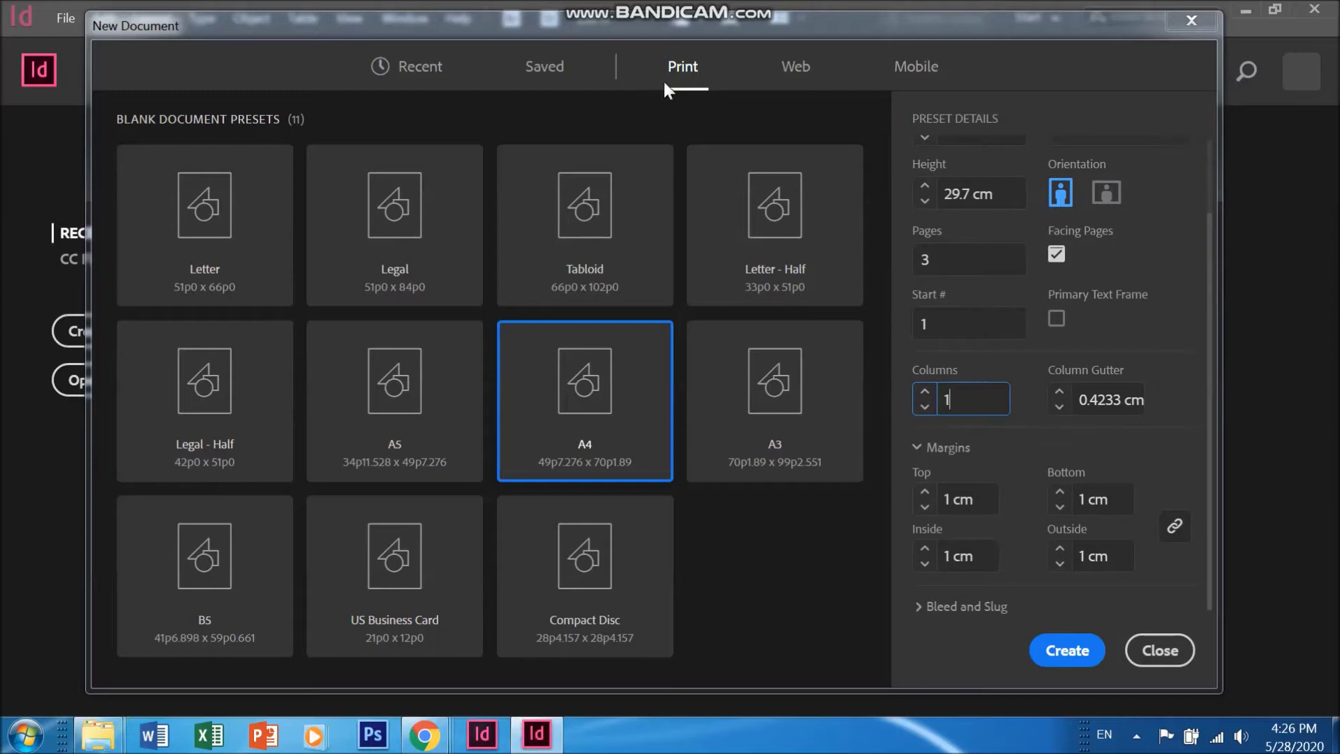
click(1078, 656)
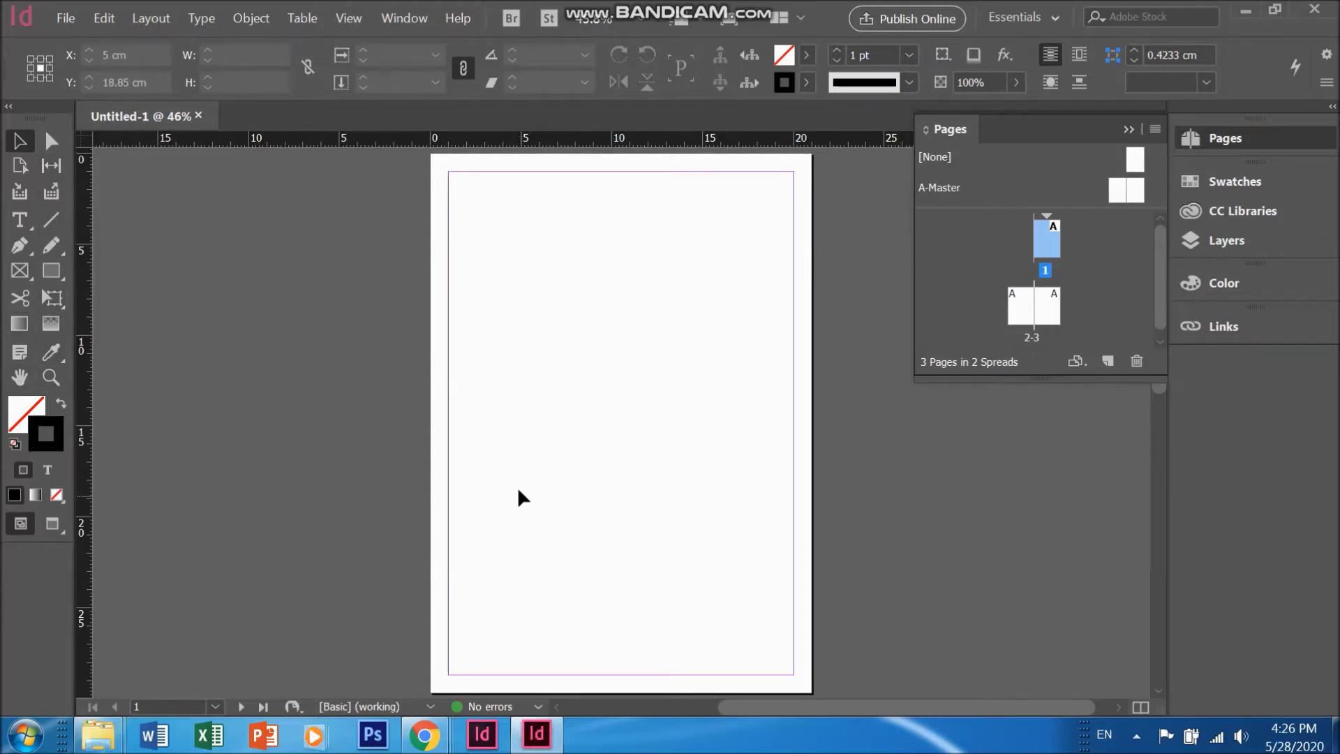
click(65, 17)
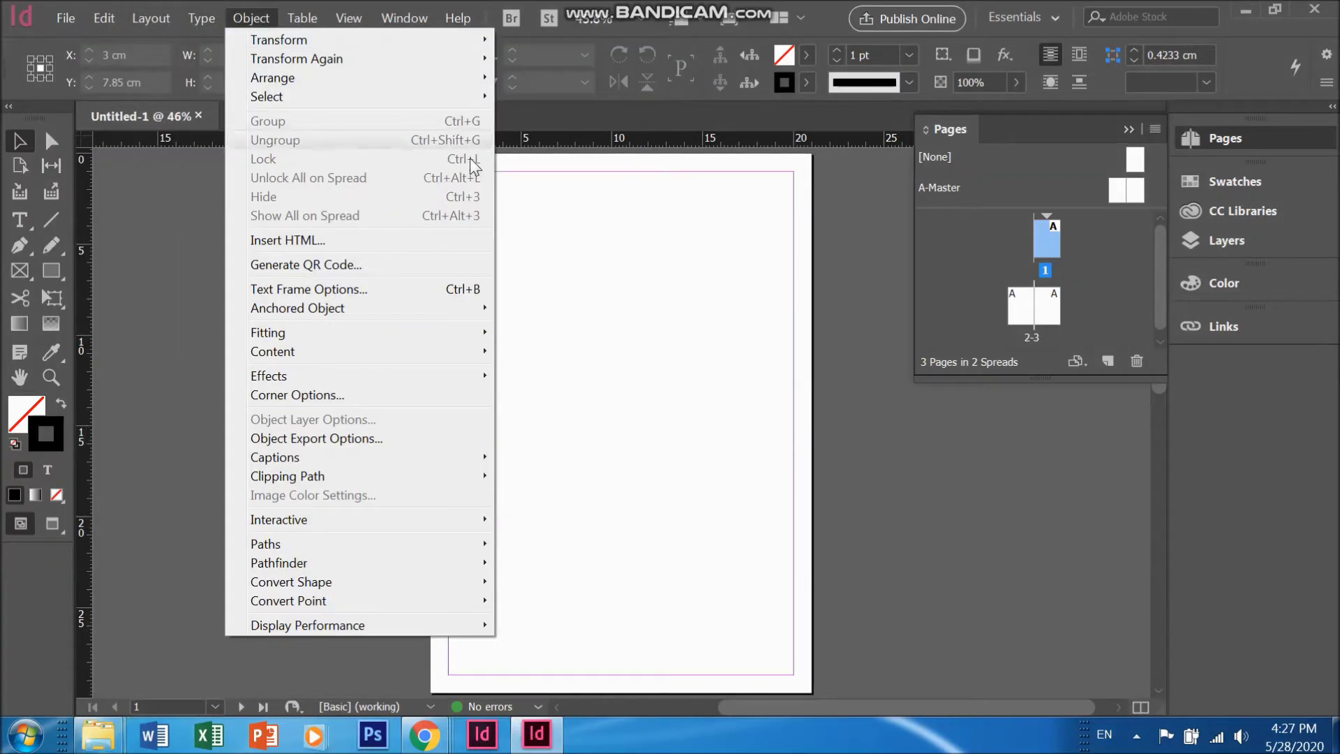
key(Escape)
key(Escape)
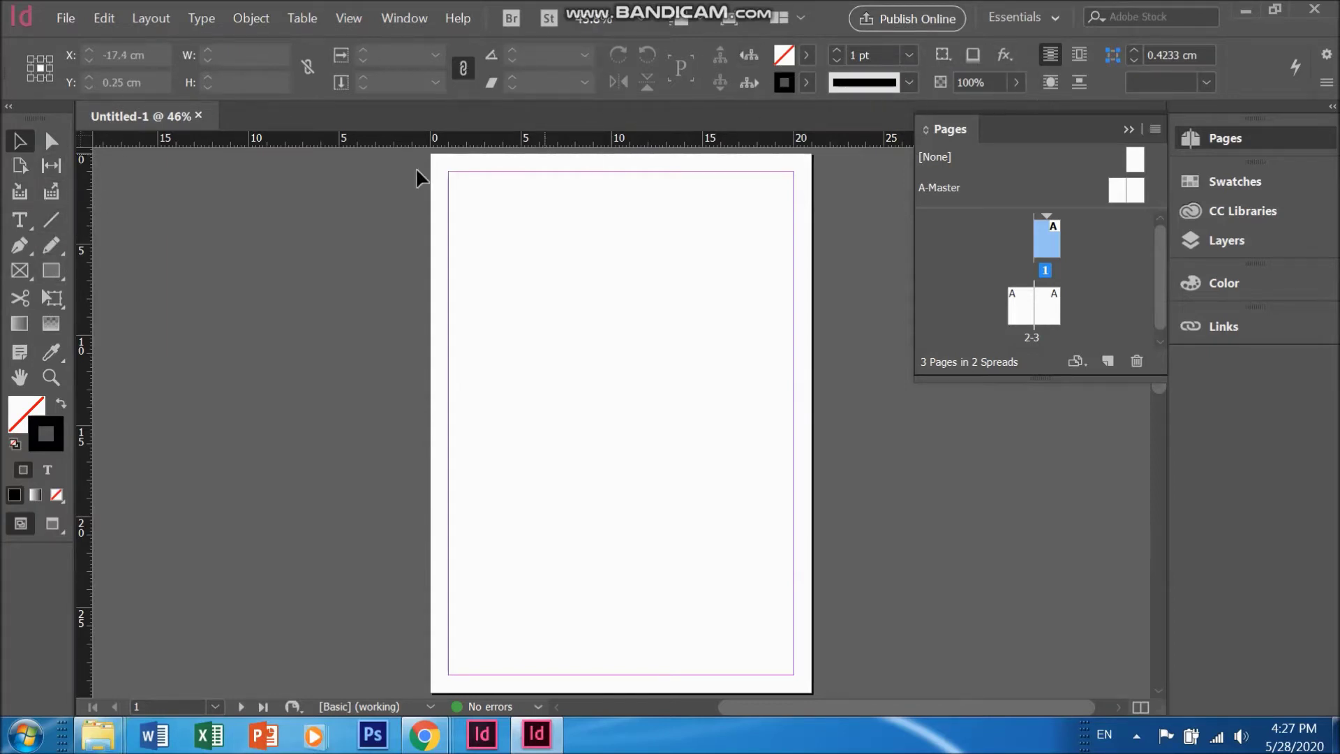
click(14, 221)
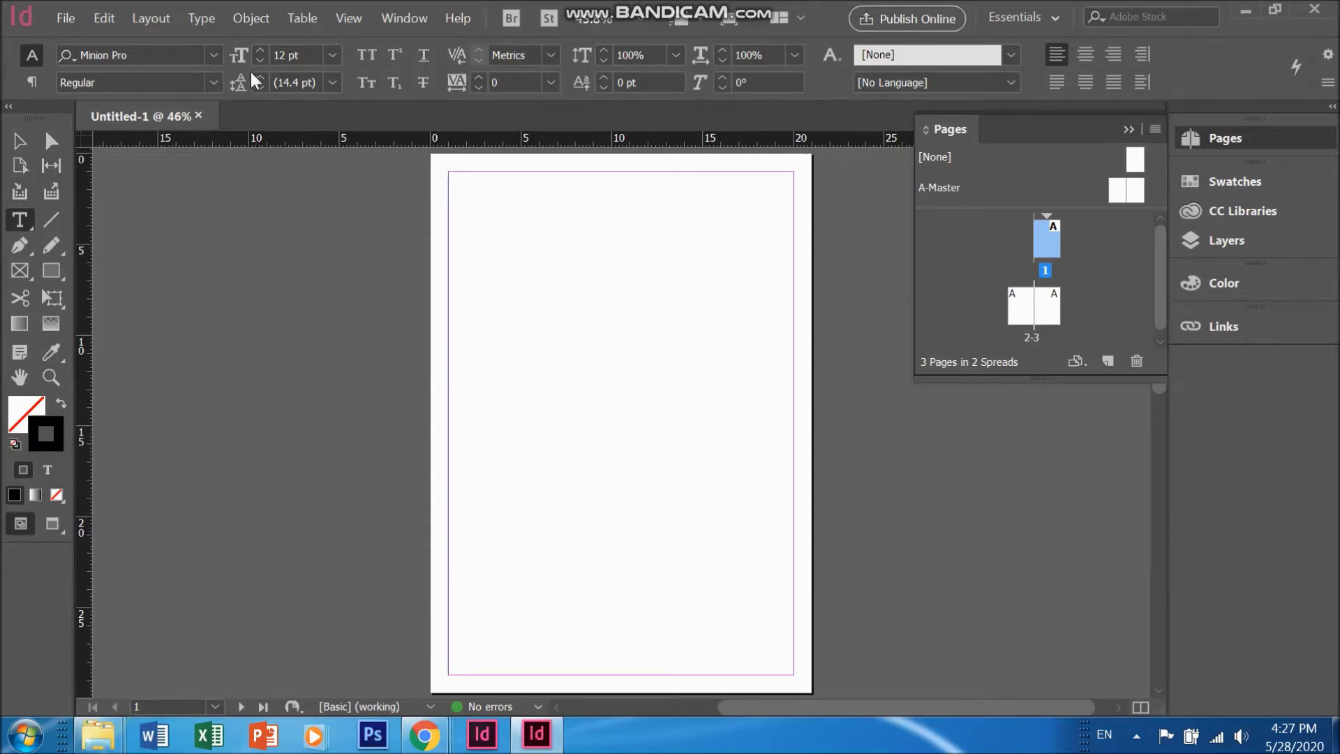
click(15, 247)
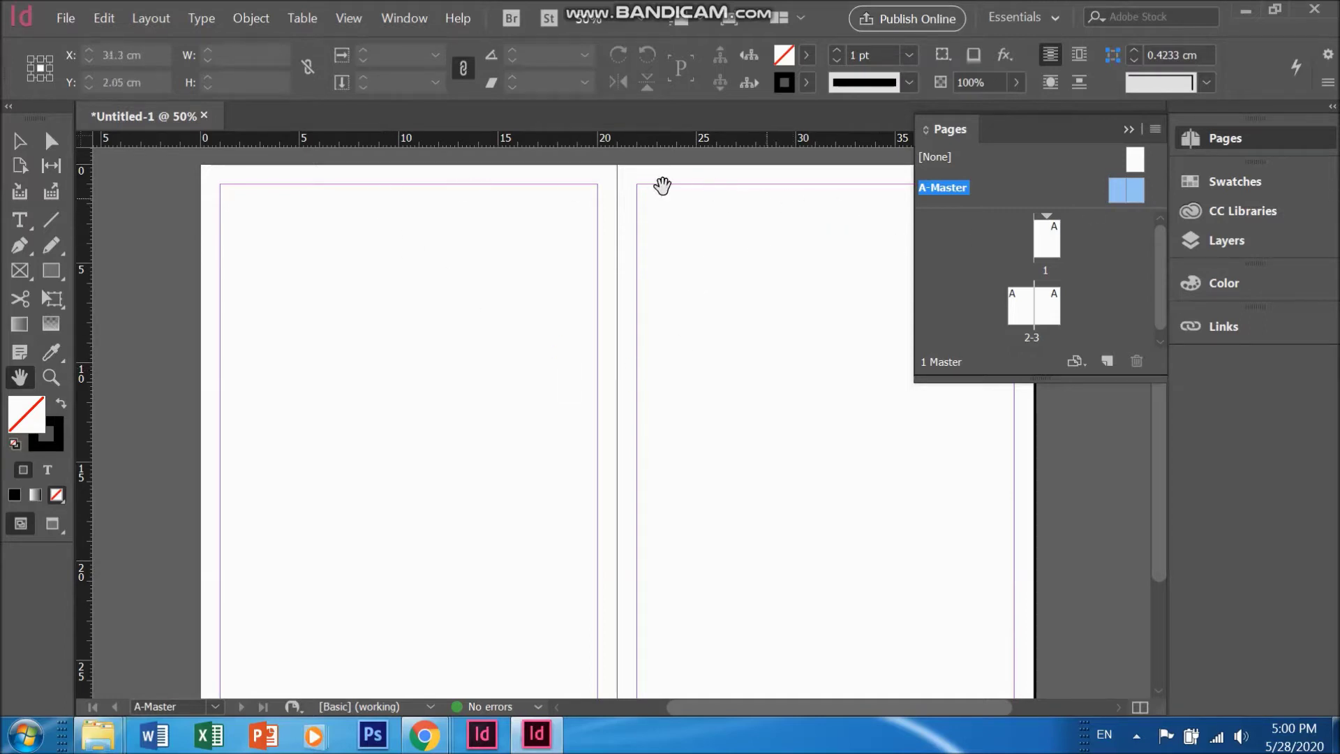
drag(830, 641, 828, 495)
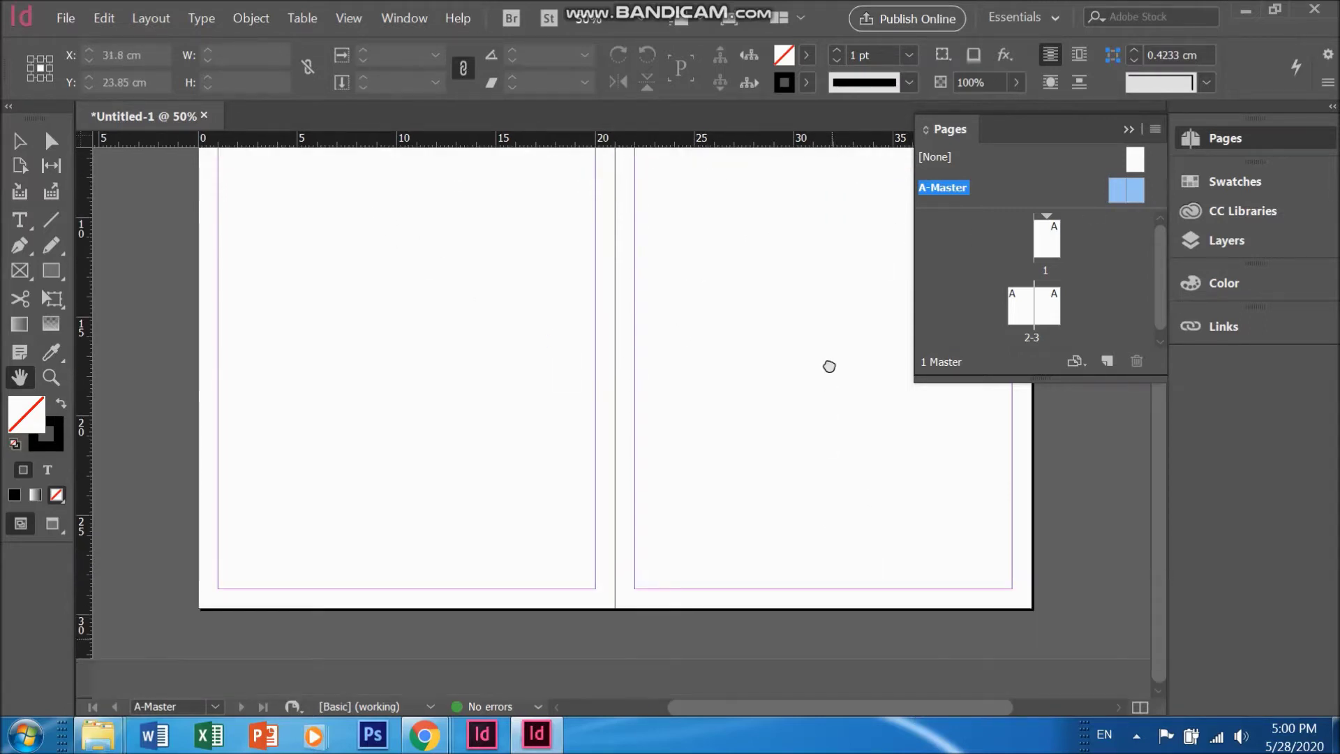
drag(519, 293, 512, 505)
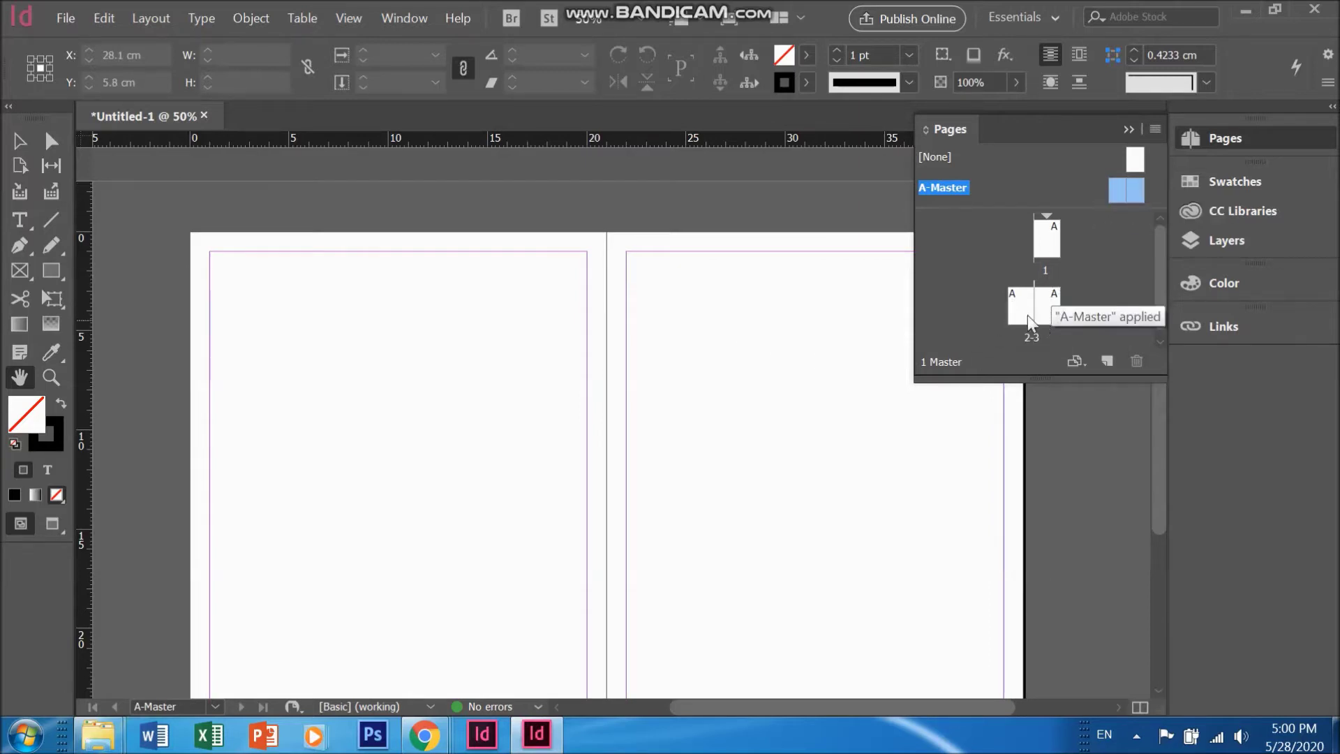
drag(512, 333, 523, 282)
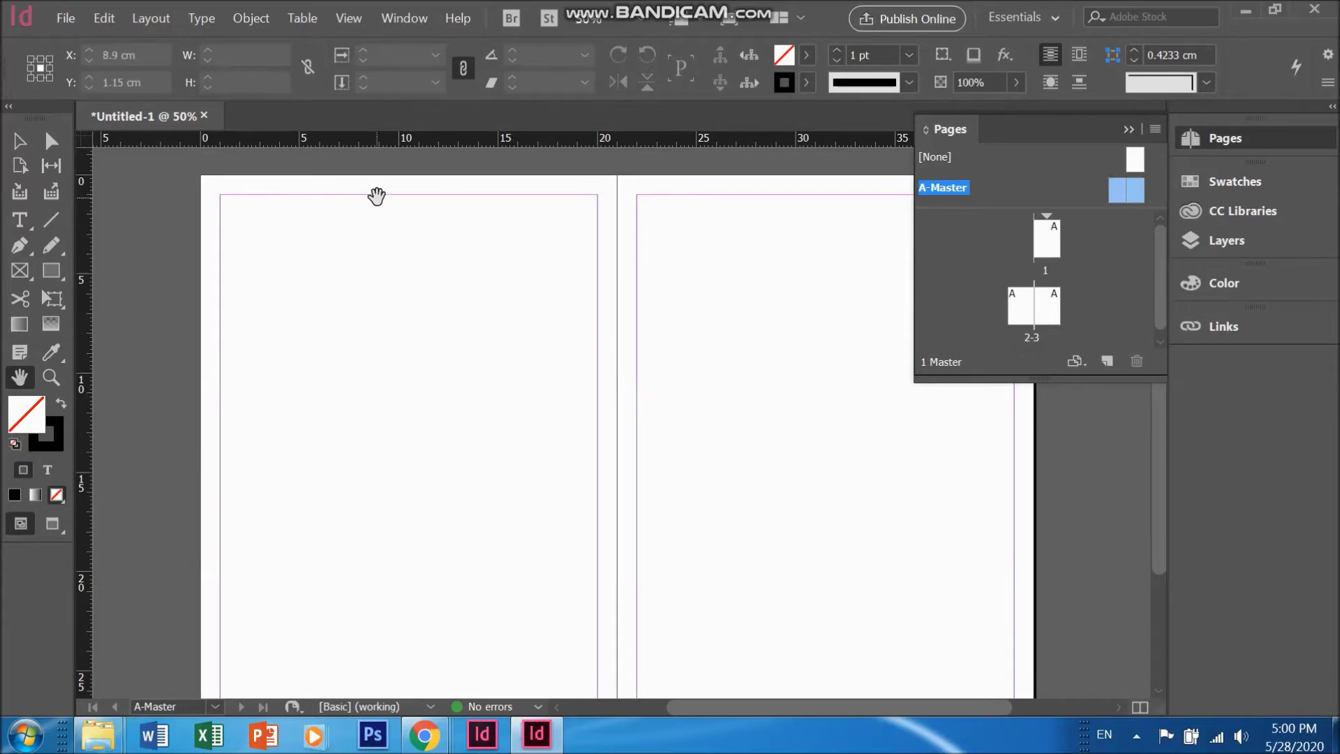
drag(549, 446, 508, 296)
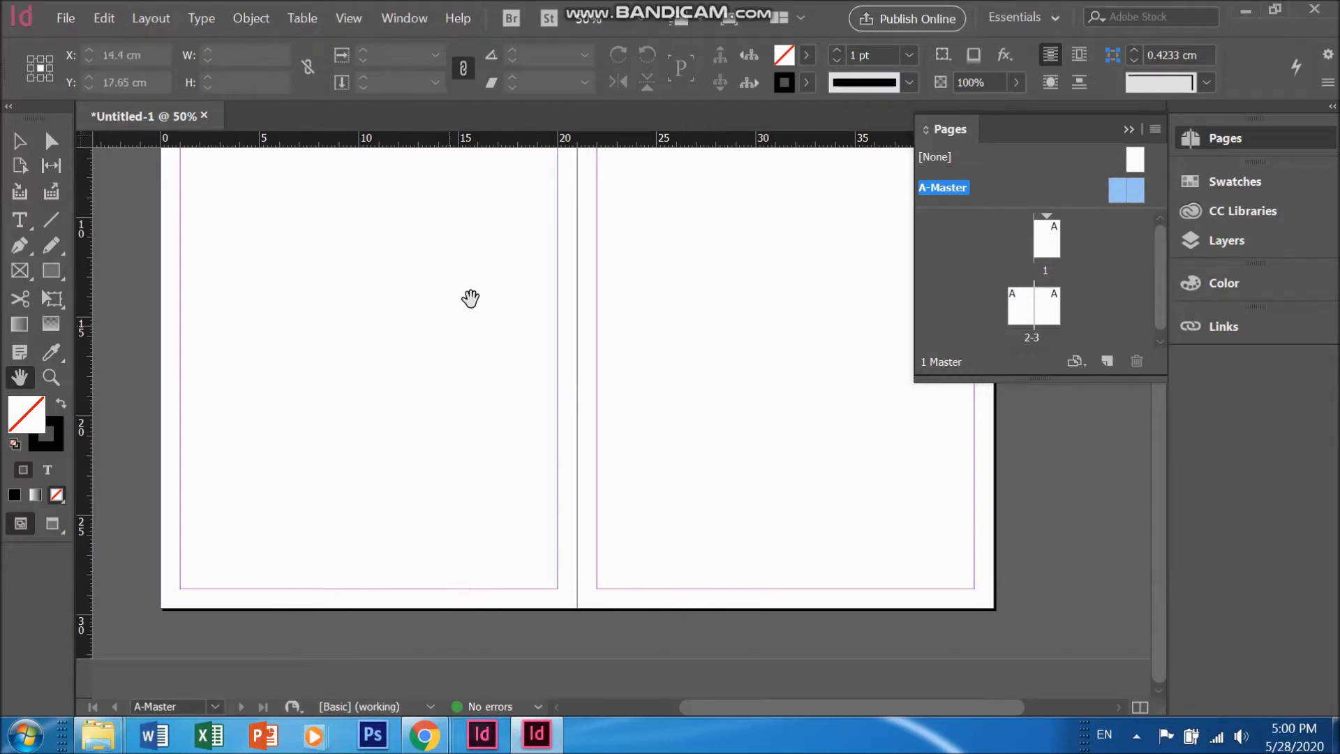
scroll(470, 299, up, 3)
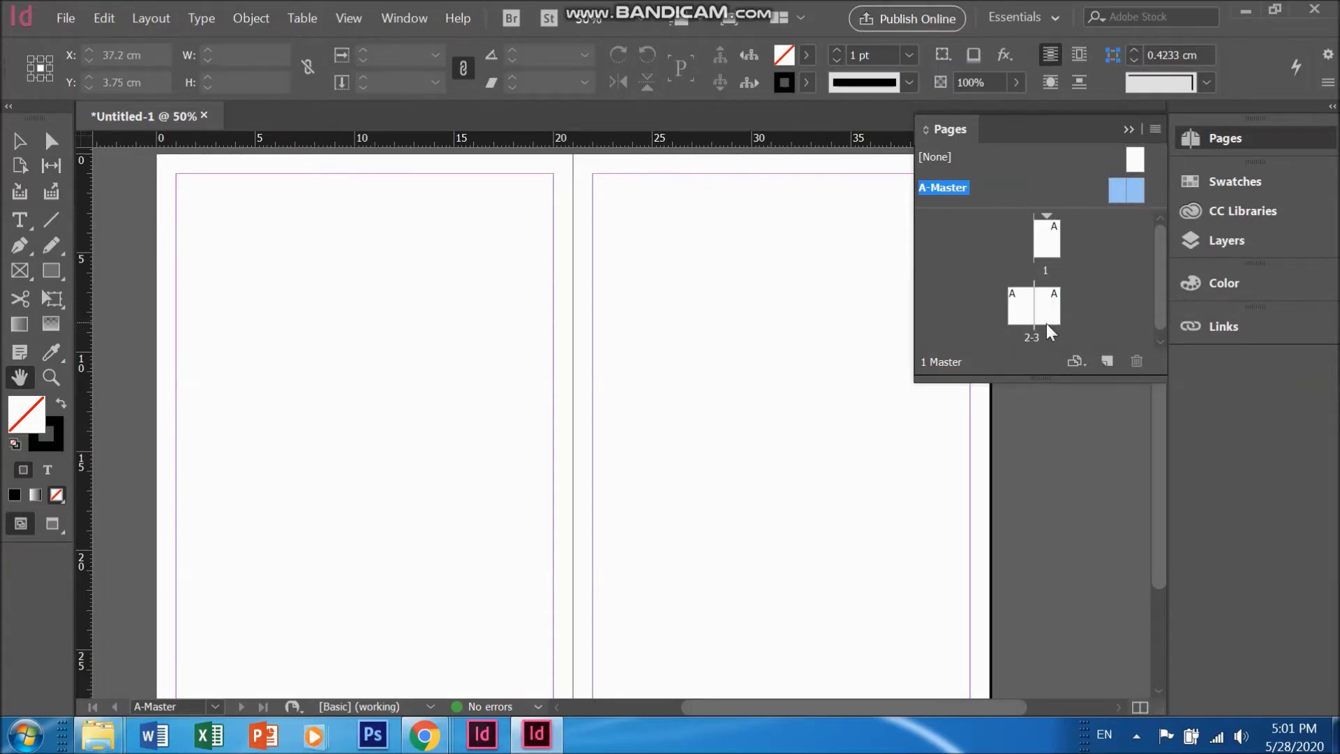
- On the left A-Master page, add a text frame about 8 cm wide above the top margin reading "Fashion Magazine"
double_click(1121, 189)
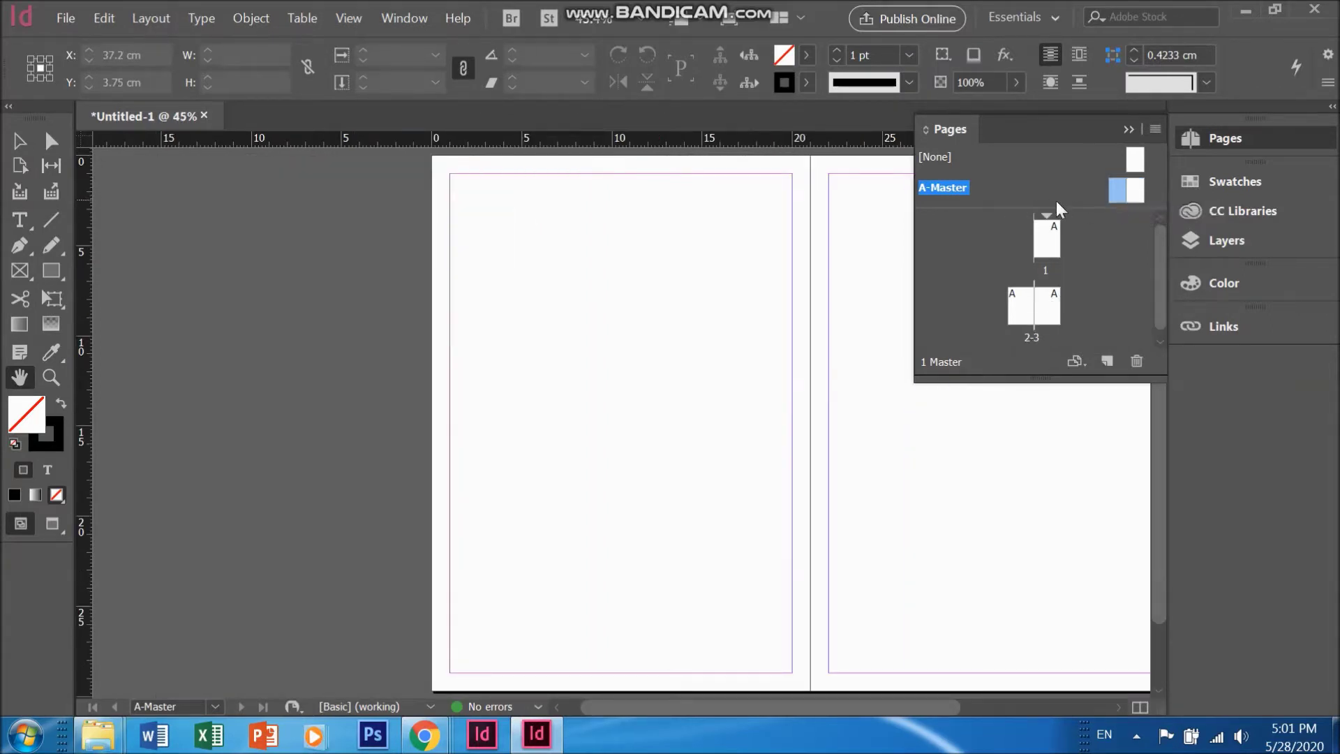
drag(634, 338, 550, 347)
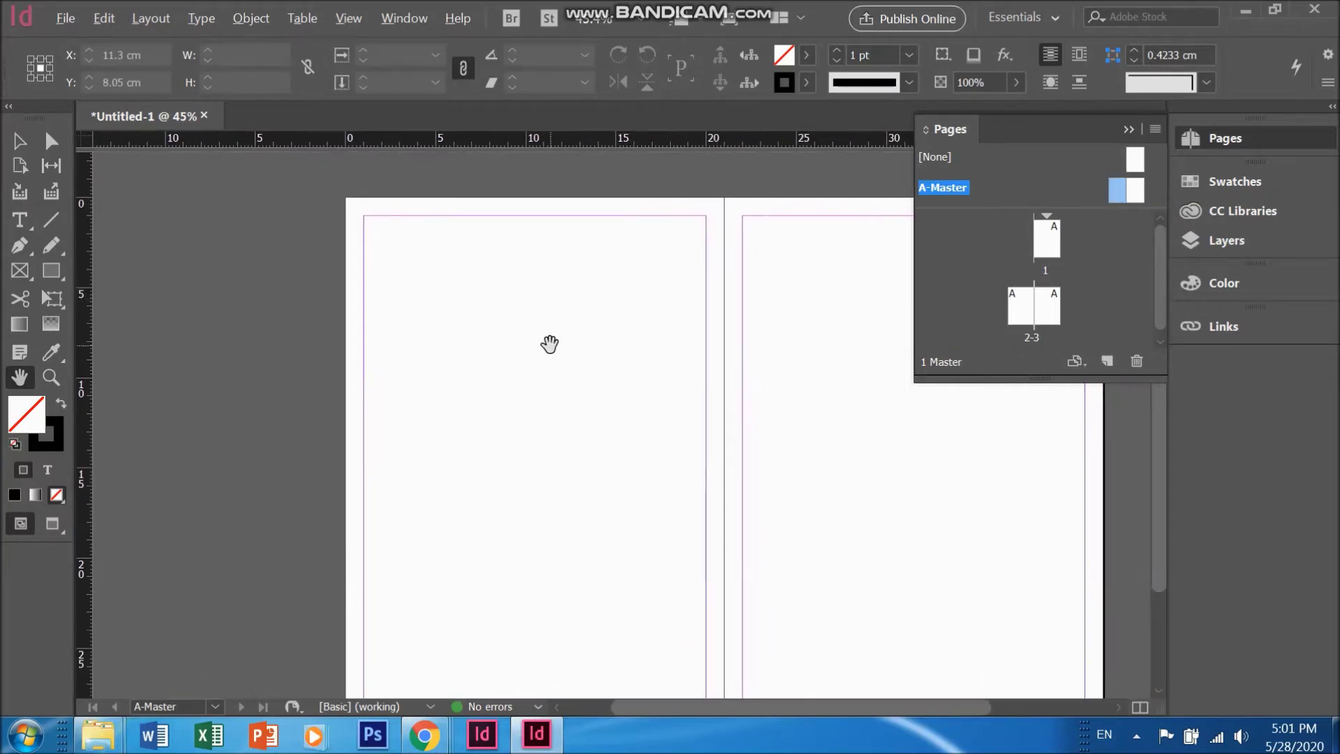
key(ctrl+equal)
key(ctrl+equal)
key(ctrl+equal)
key(ctrl+equal)
drag(467, 230, 486, 402)
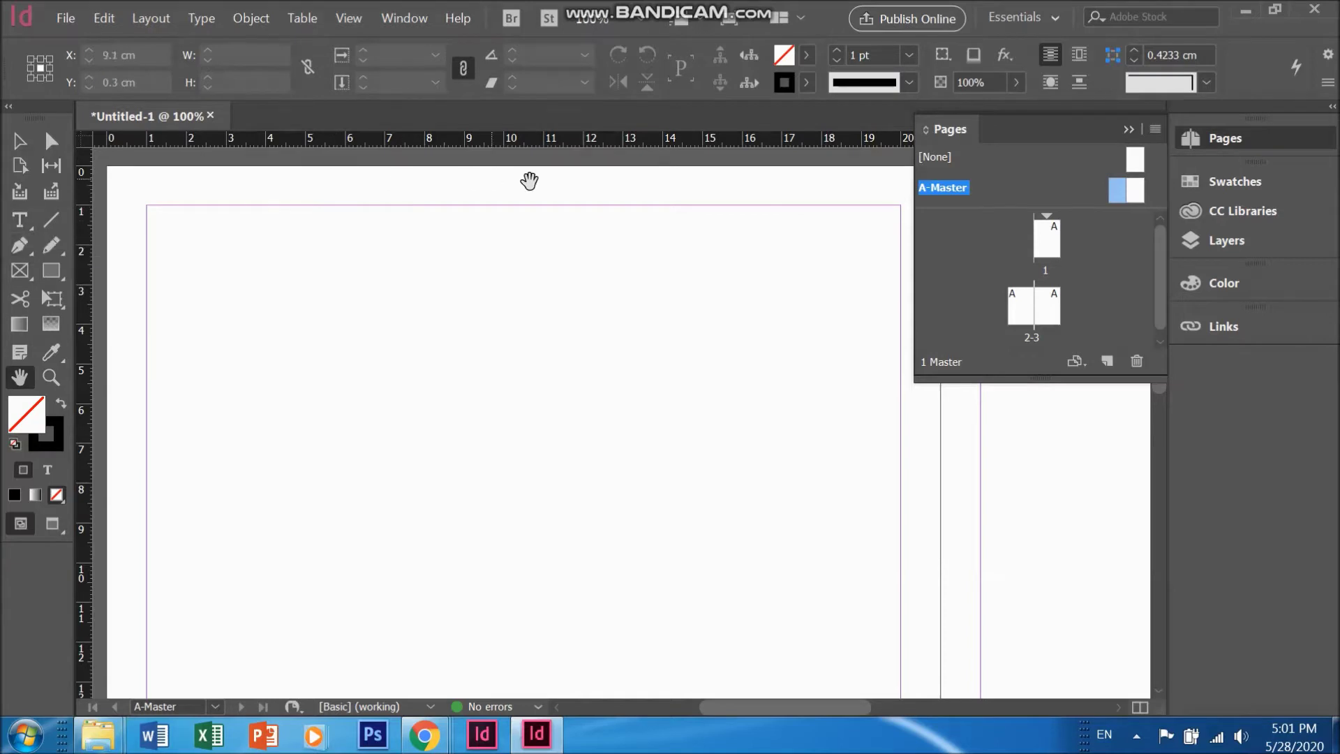
click(30, 232)
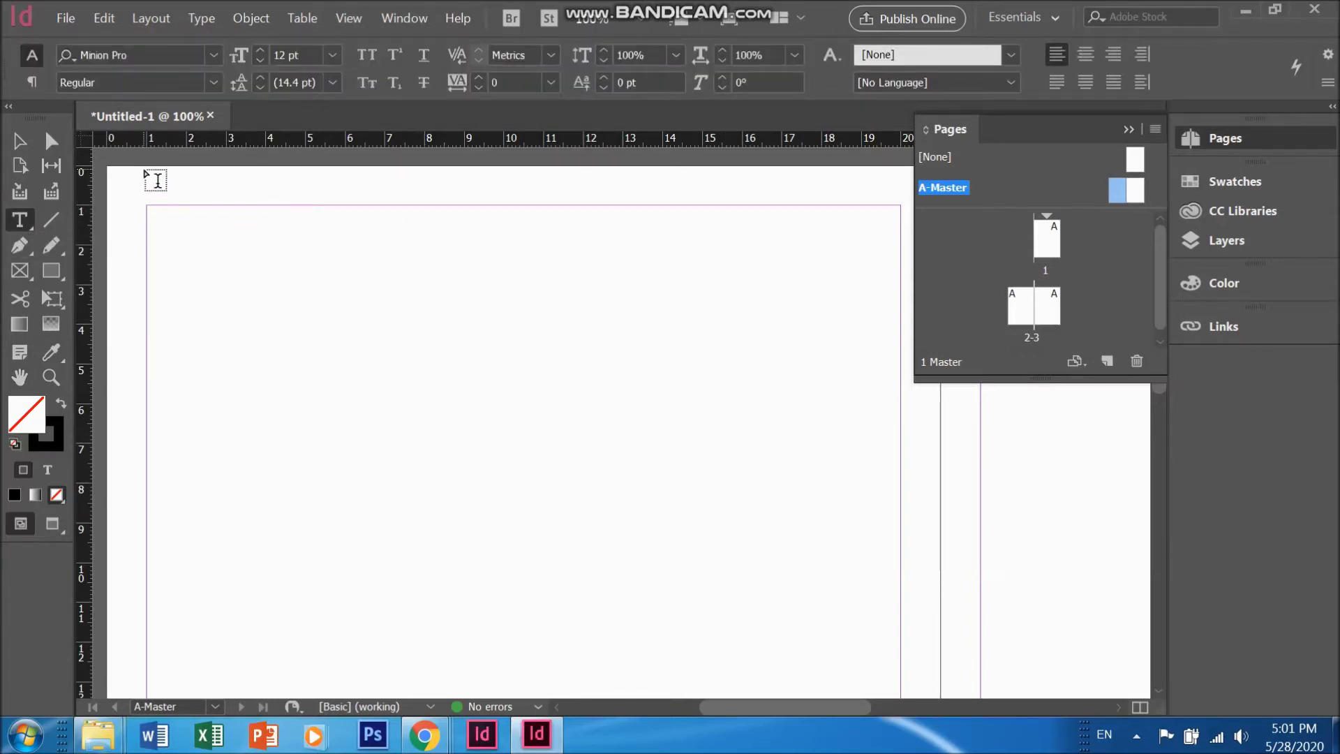
drag(148, 166, 462, 205)
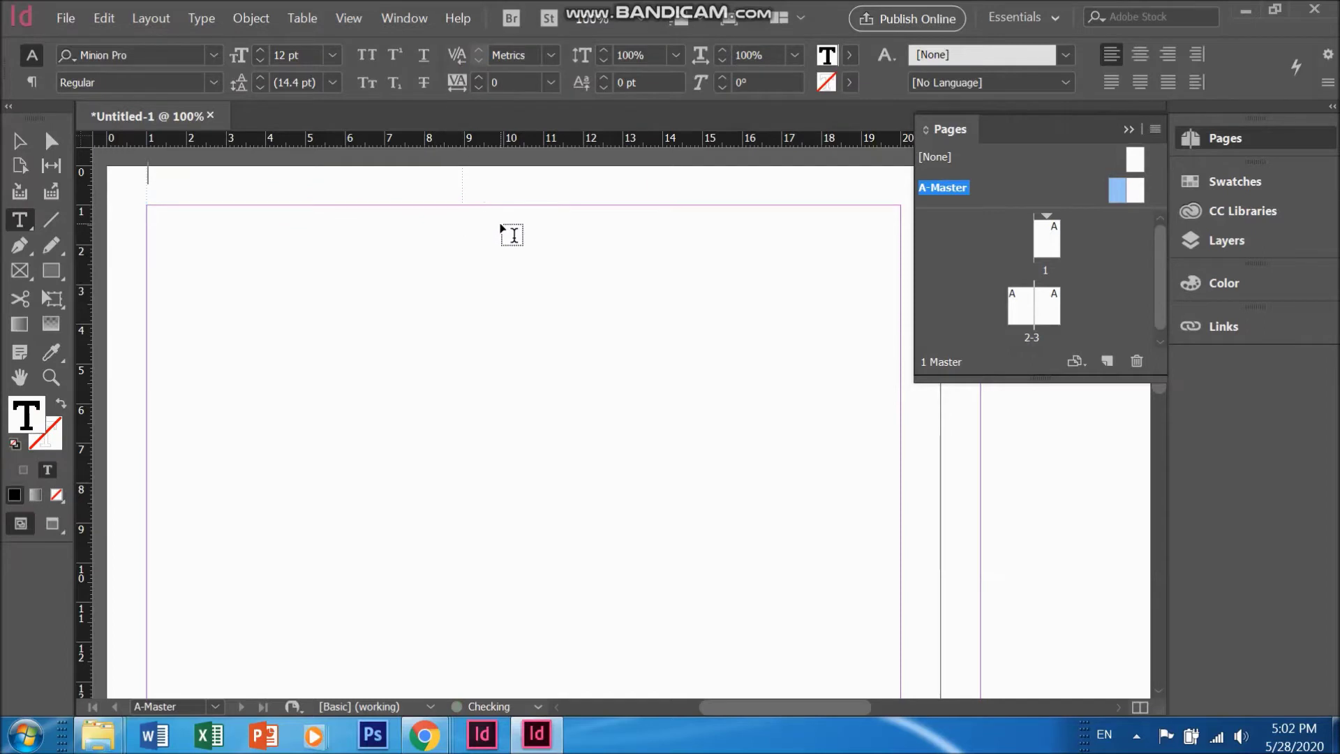
text(Fashion M)
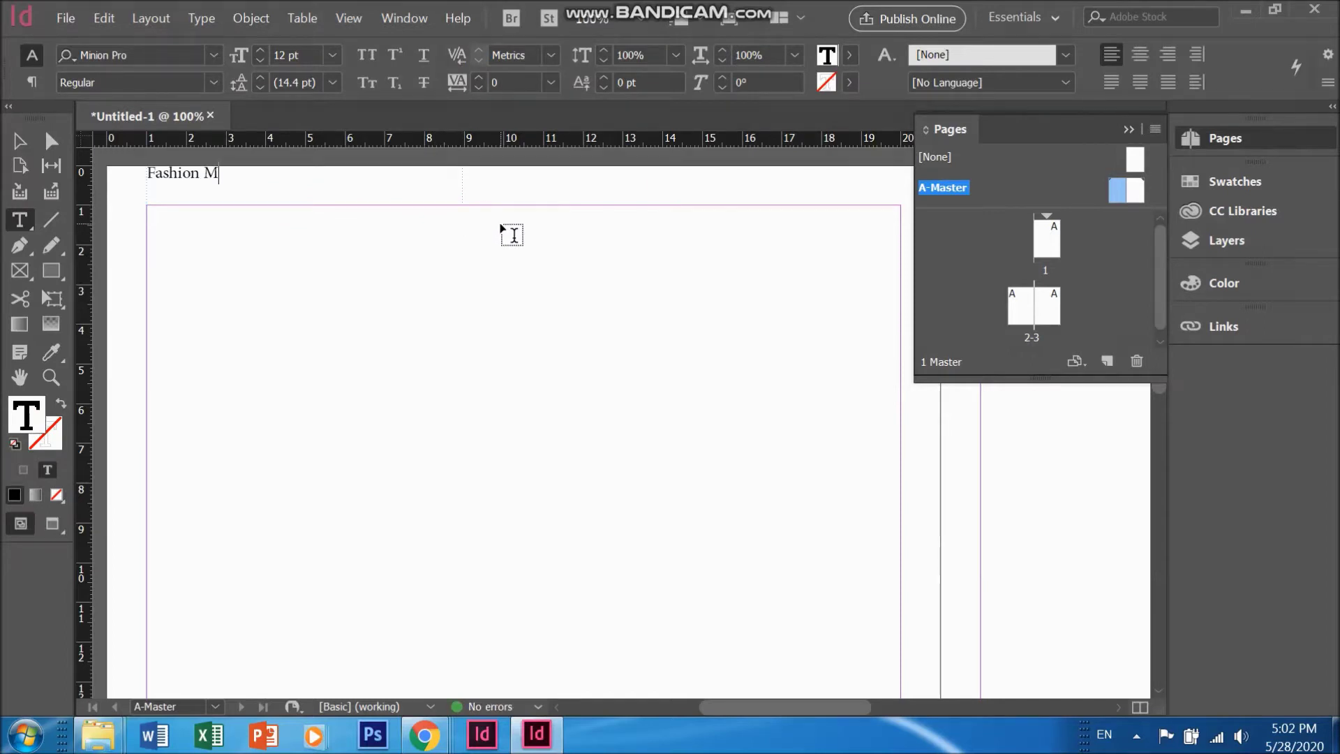
text(agazine)
- Set the font size of the whole "Fashion Magazine" header text to 20 pt
key(ctrl+a)
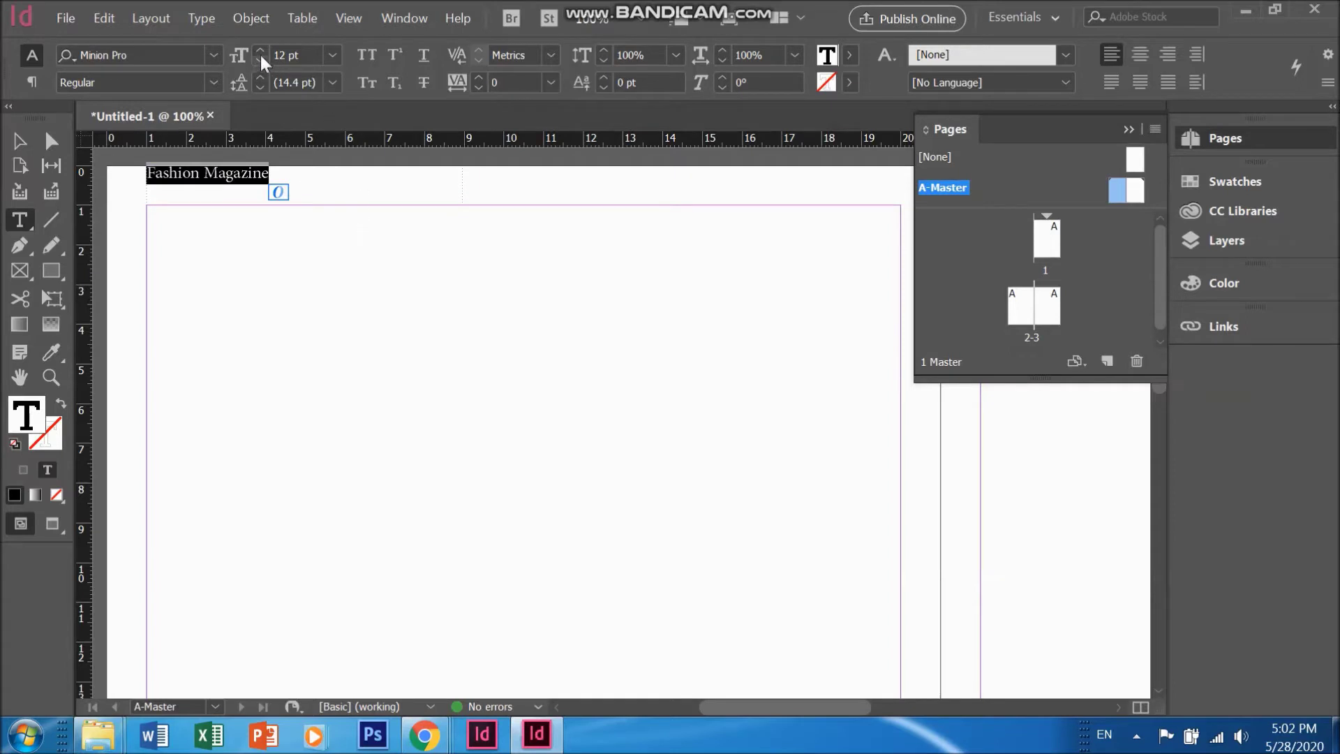
click(261, 49)
click(261, 49)
click(261, 49)
click(261, 49)
click(261, 49)
click(261, 48)
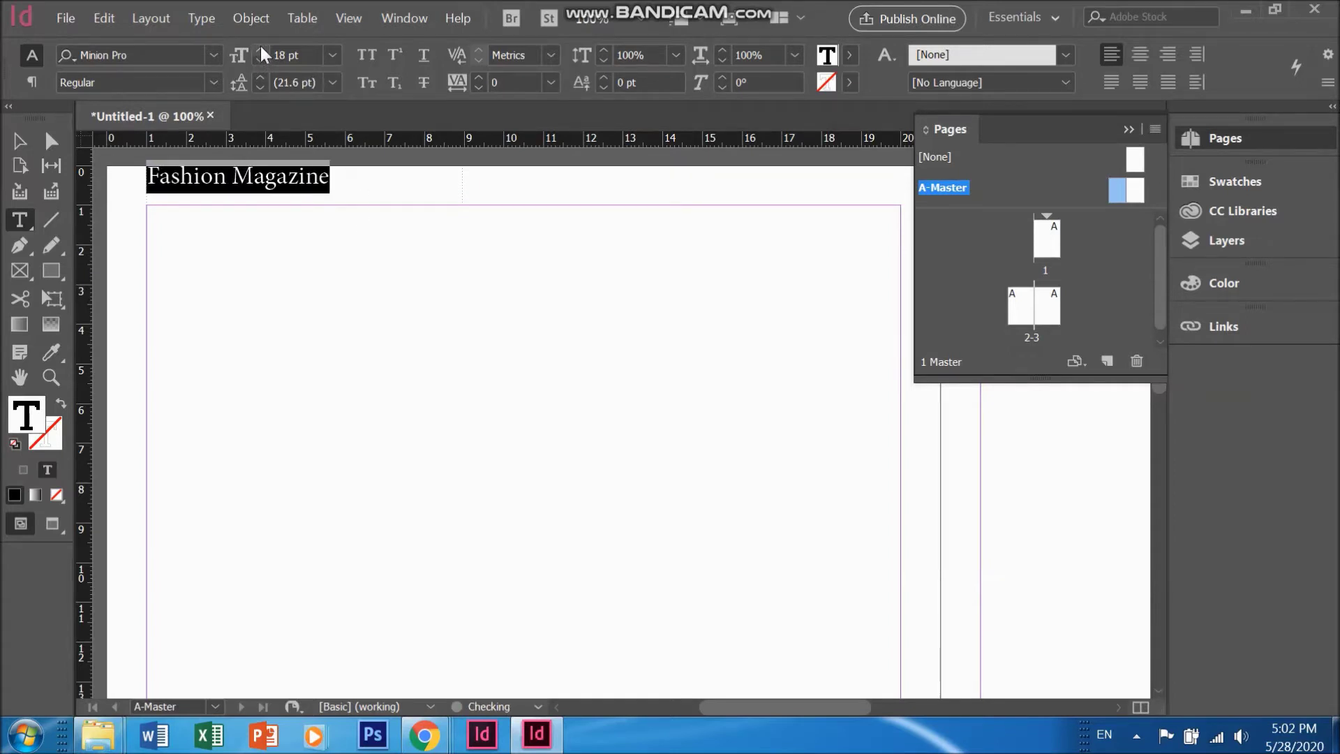
click(261, 49)
click(261, 49)
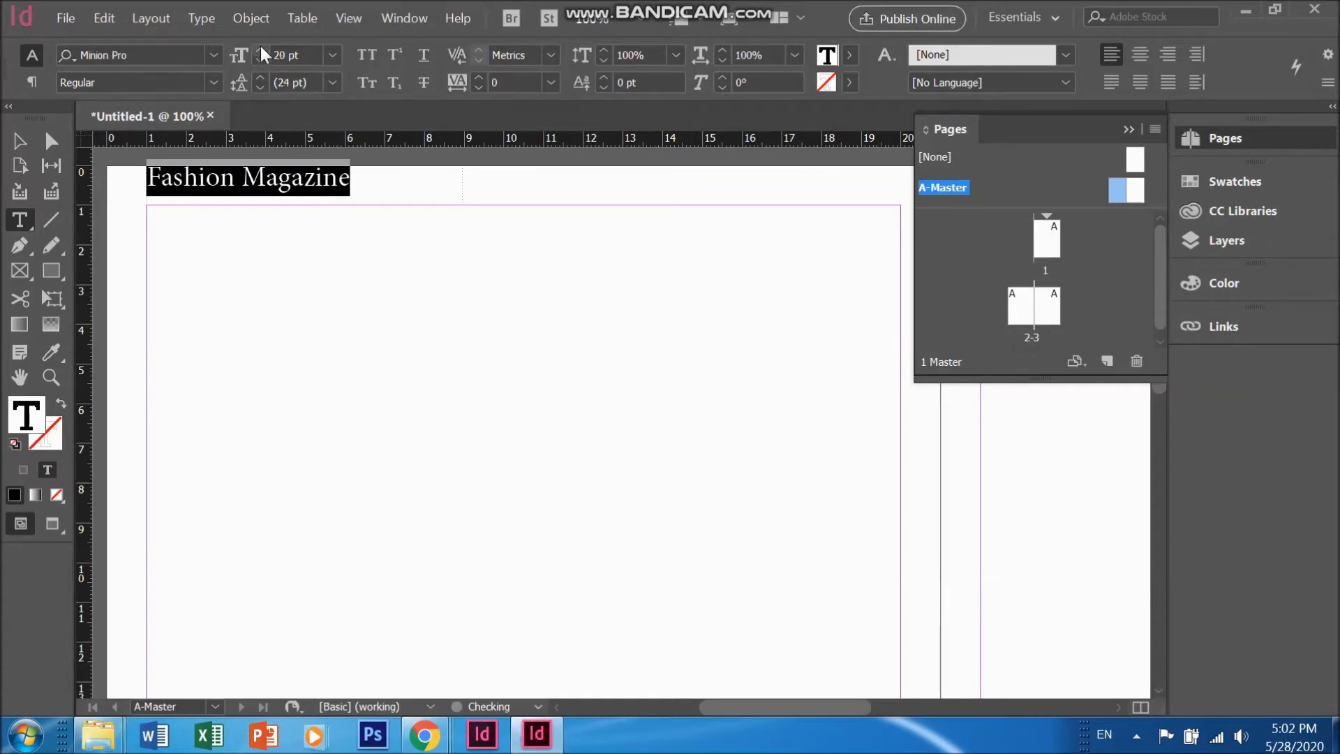
- Change the font of the "Fashion Magazine" header text to Retrophilia
click(213, 55)
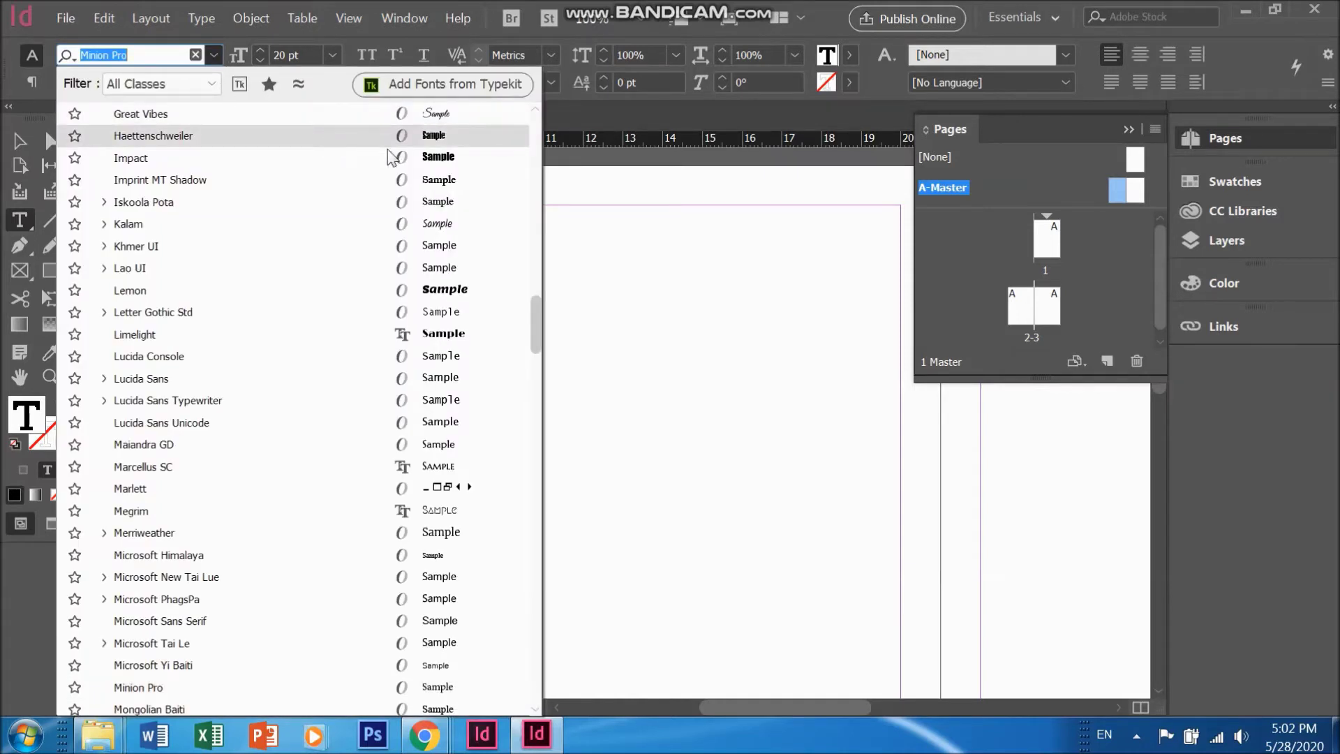
key(BackSpace)
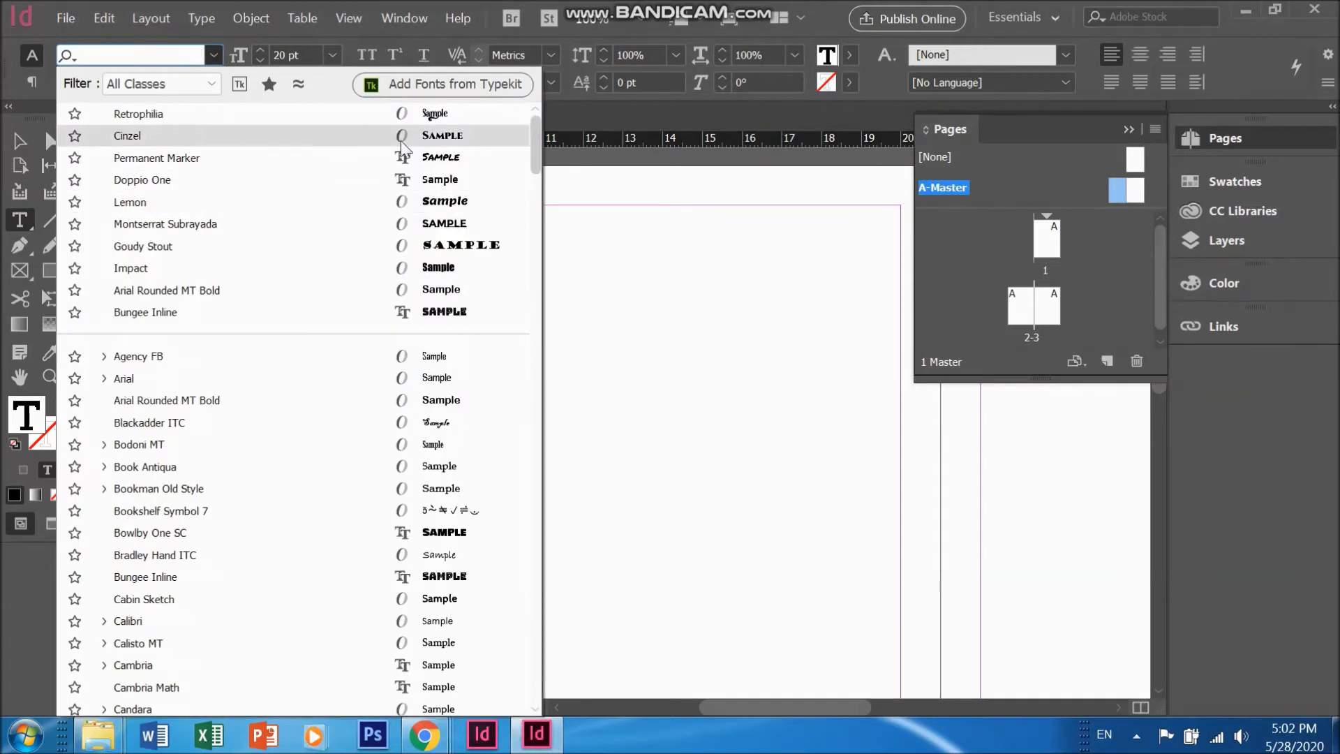
click(444, 117)
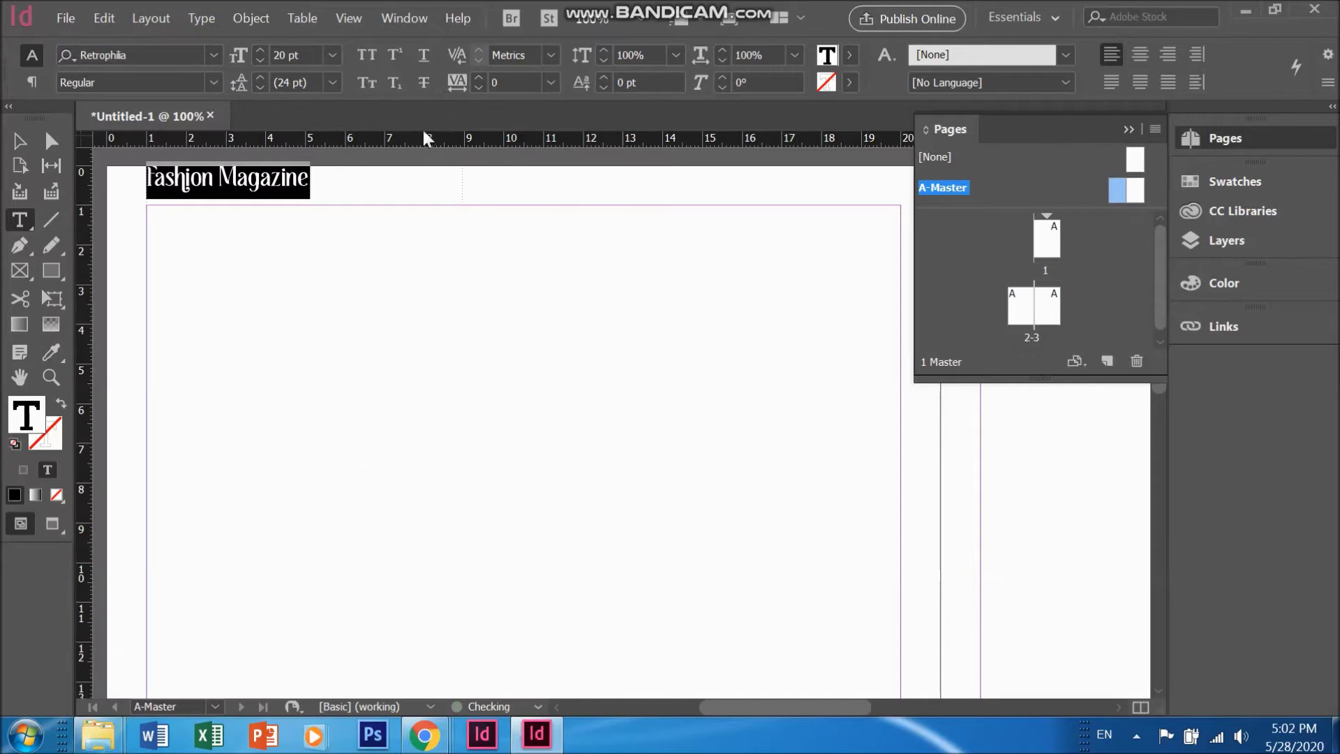
click(328, 185)
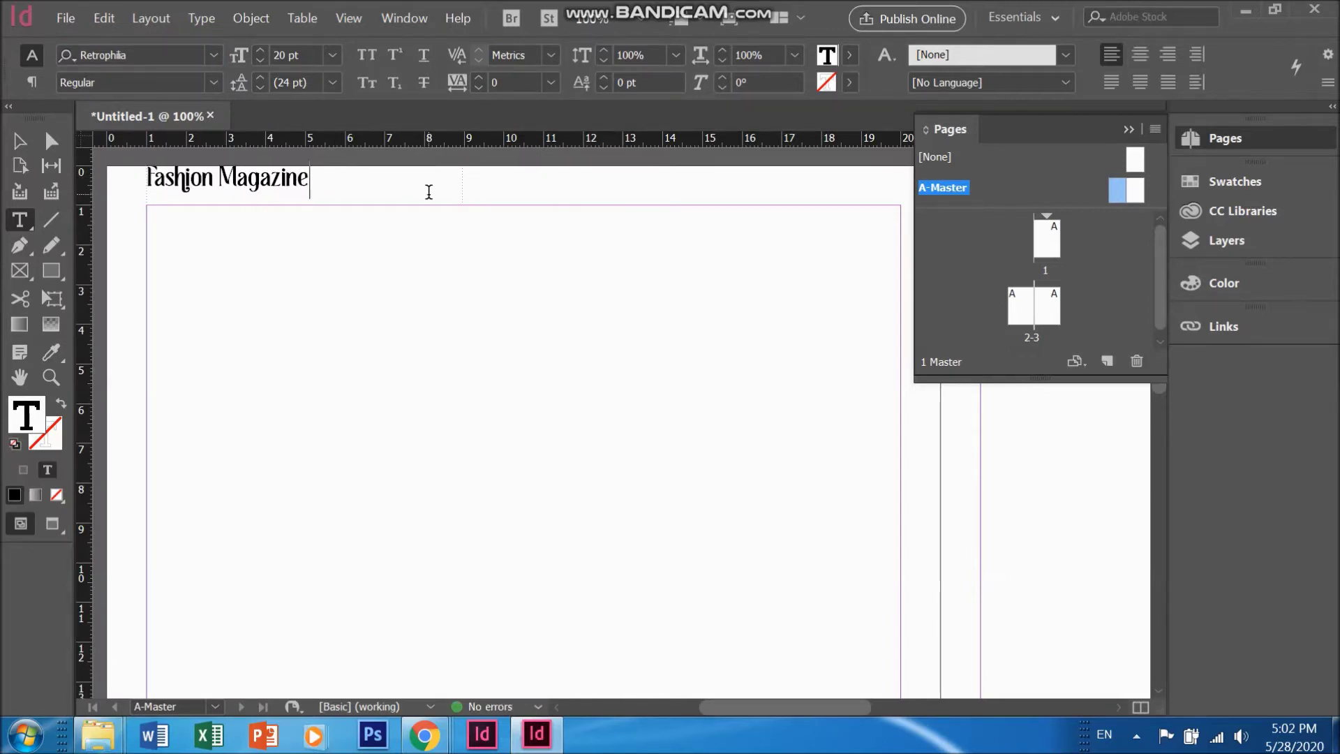
- Center the "Fashion Magazine" text horizontally within its frame
click(21, 141)
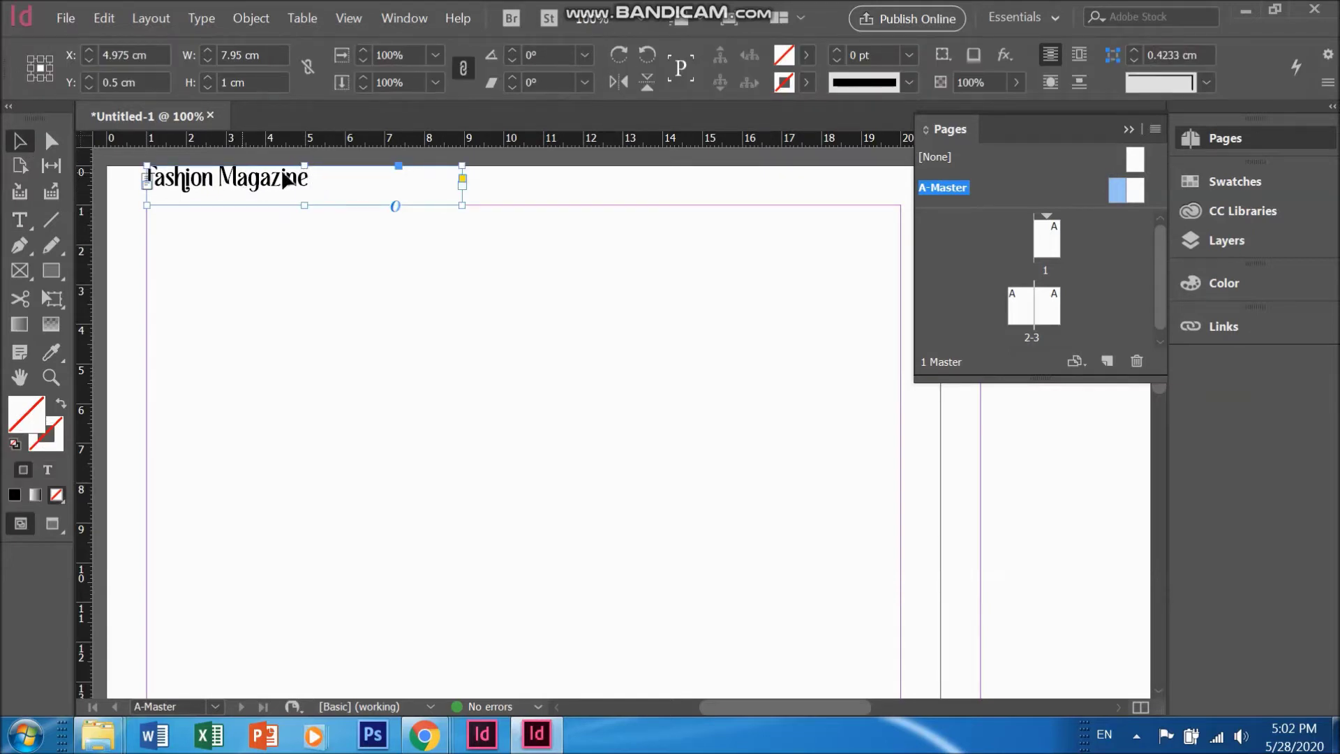
double_click(297, 182)
mouse_move(298, 178)
mouse_down()
mouse_move(150, 180)
mouse_move(320, 187)
mouse_up()
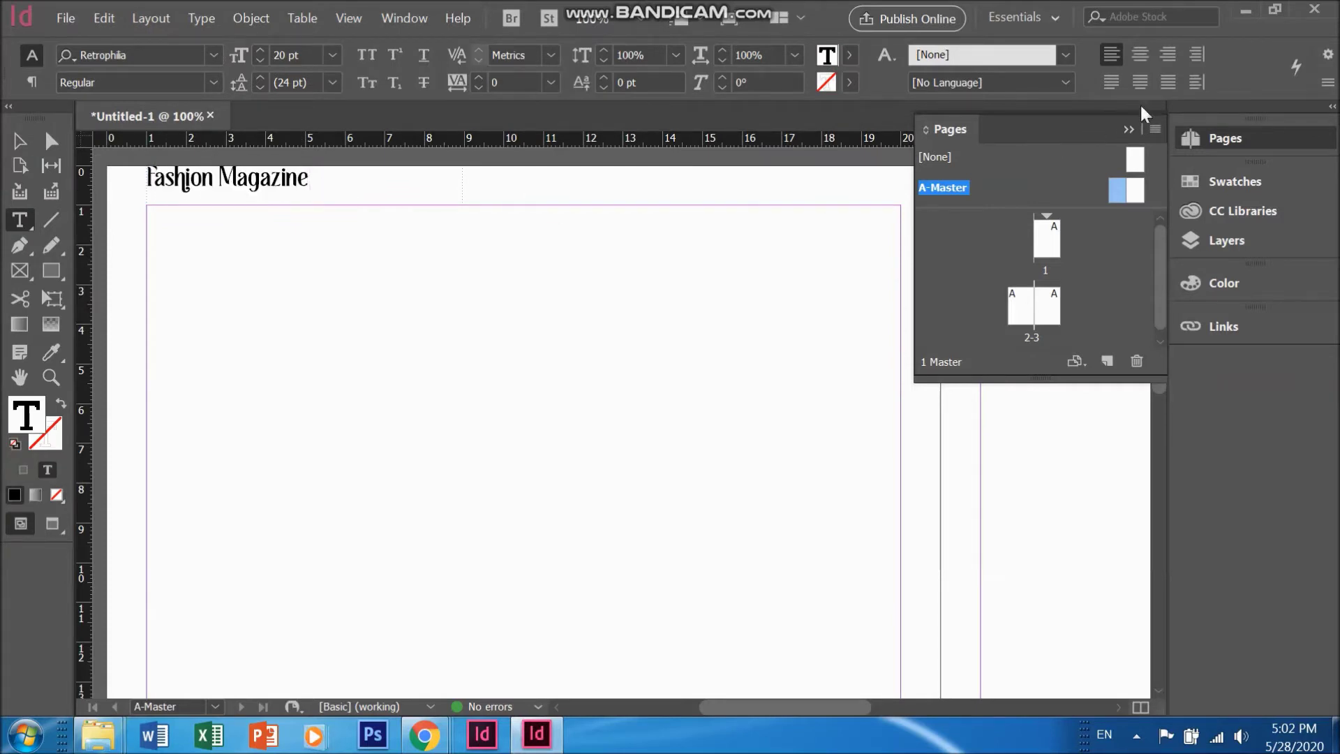
click(1141, 58)
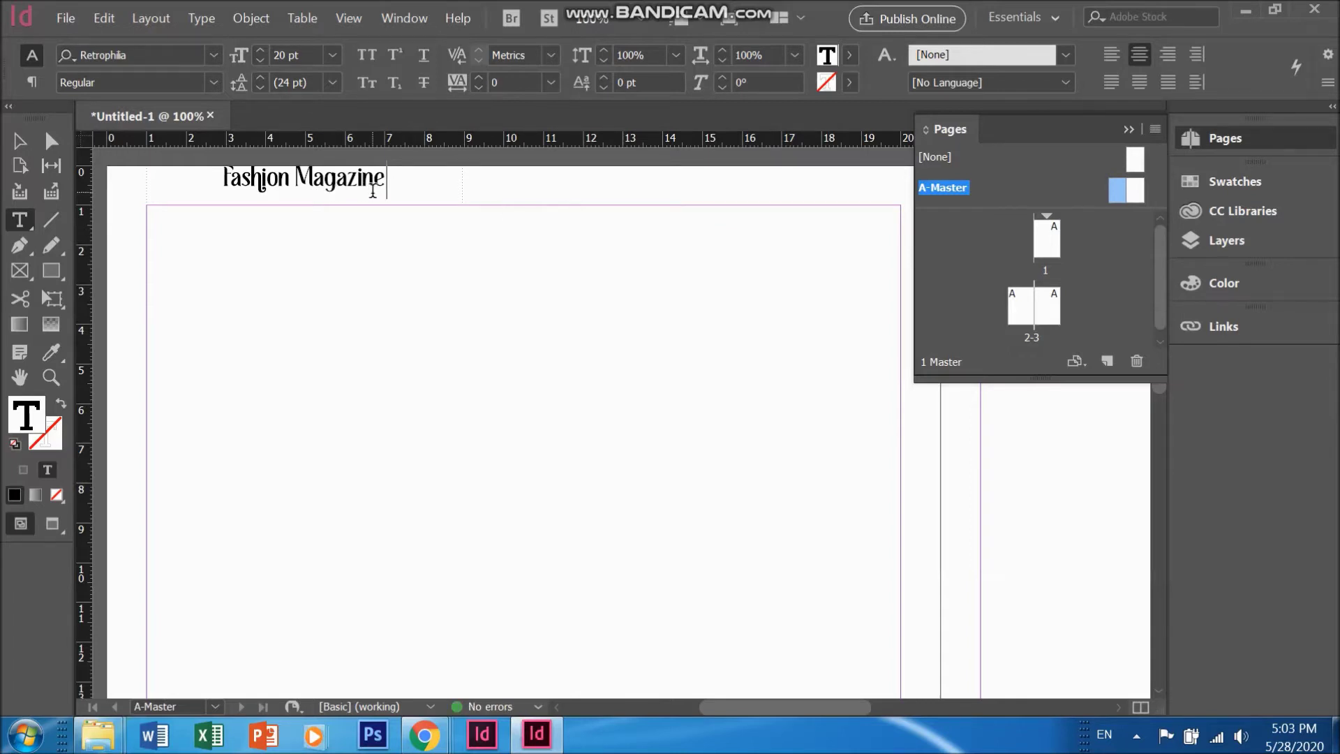
- Set the header text frame's vertical justification to Center in Text Frame Options
key(ctrl+b)
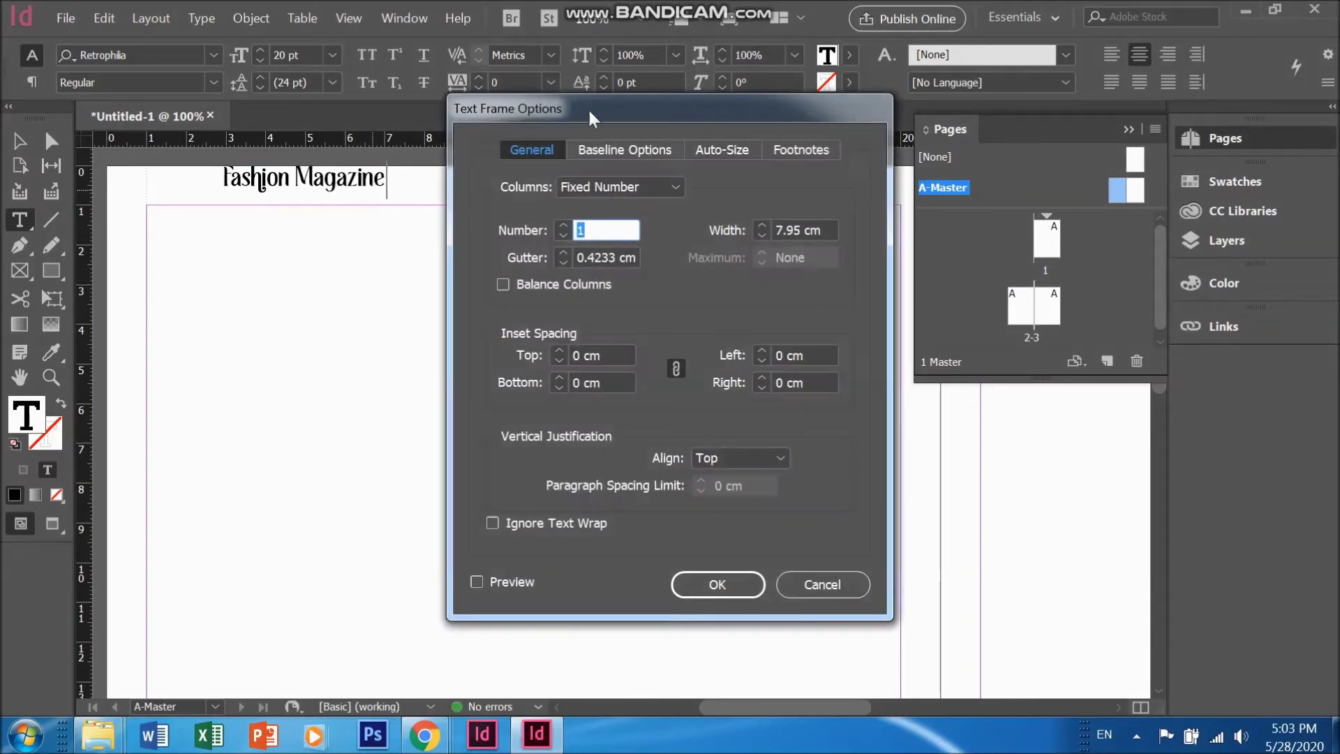
drag(667, 101, 708, 112)
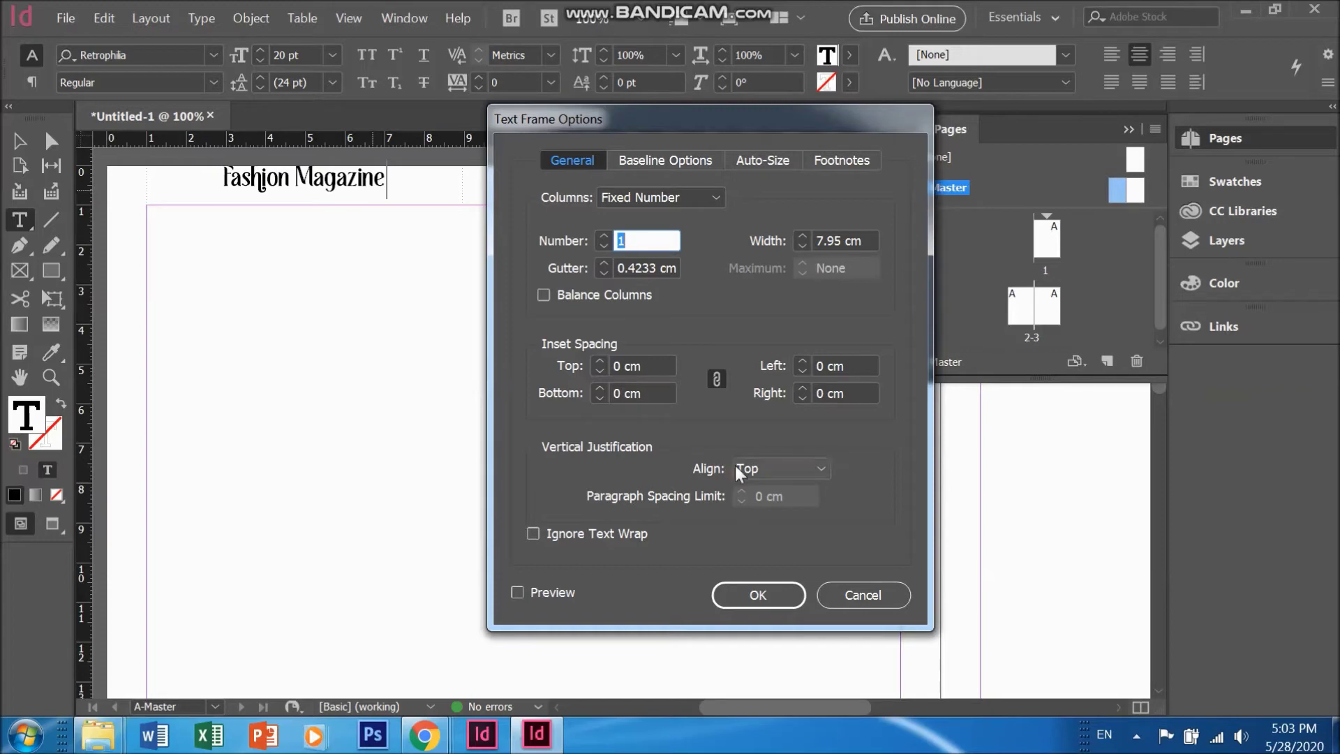
click(821, 469)
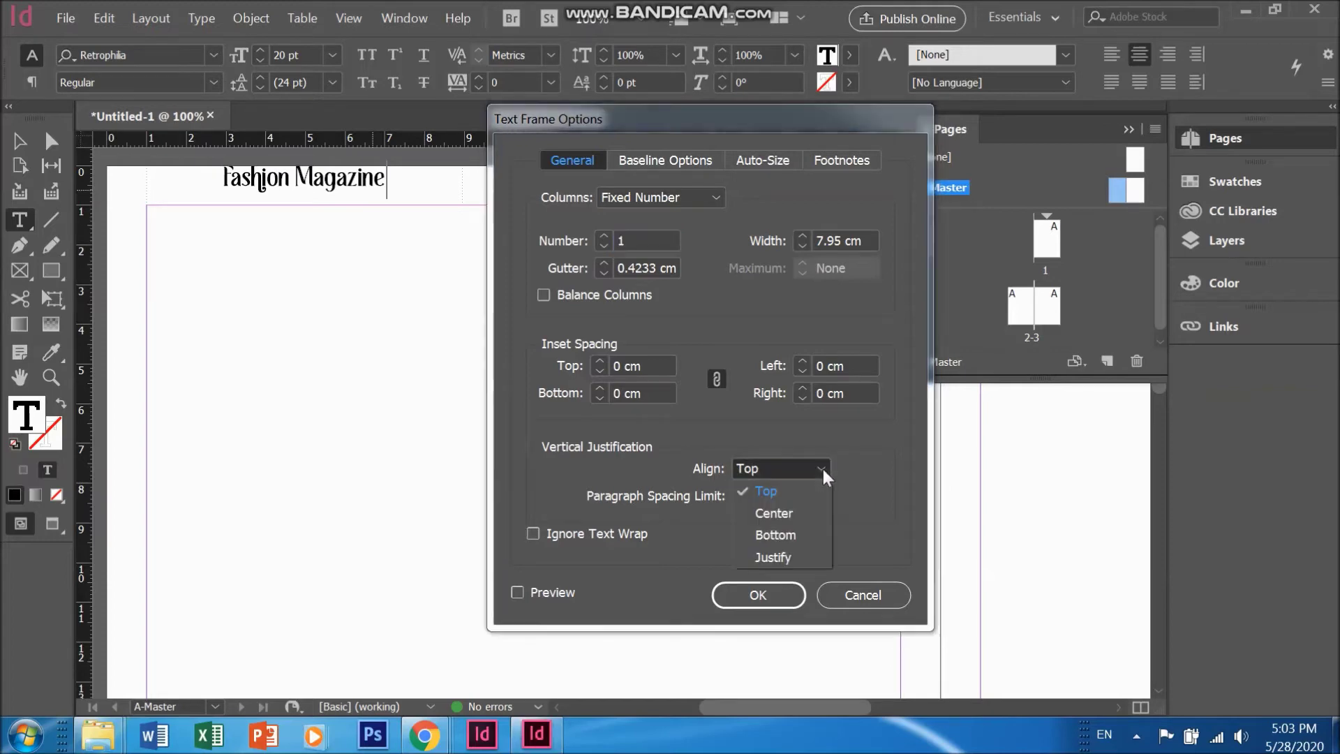
click(785, 514)
click(759, 594)
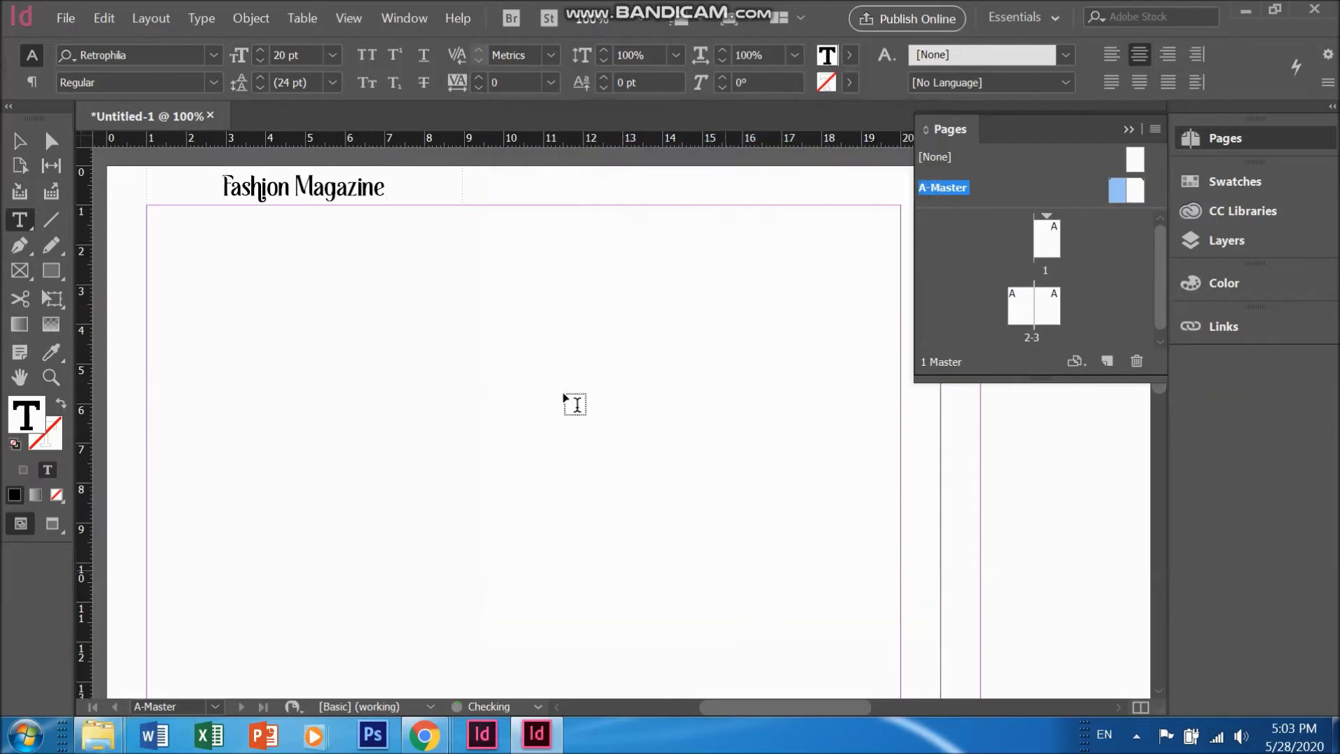
- Set the font size of the whole "Fashion Magazine" header text to 22 pt
key(ctrl+a)
click(261, 51)
click(261, 51)
click(260, 51)
click(265, 58)
- Color the word "Magazine" red with C=15 M=100 Y=100 K=0 and "Fashion" dark blue with C=100 M=90 Y=10 K=0
double_click(344, 187)
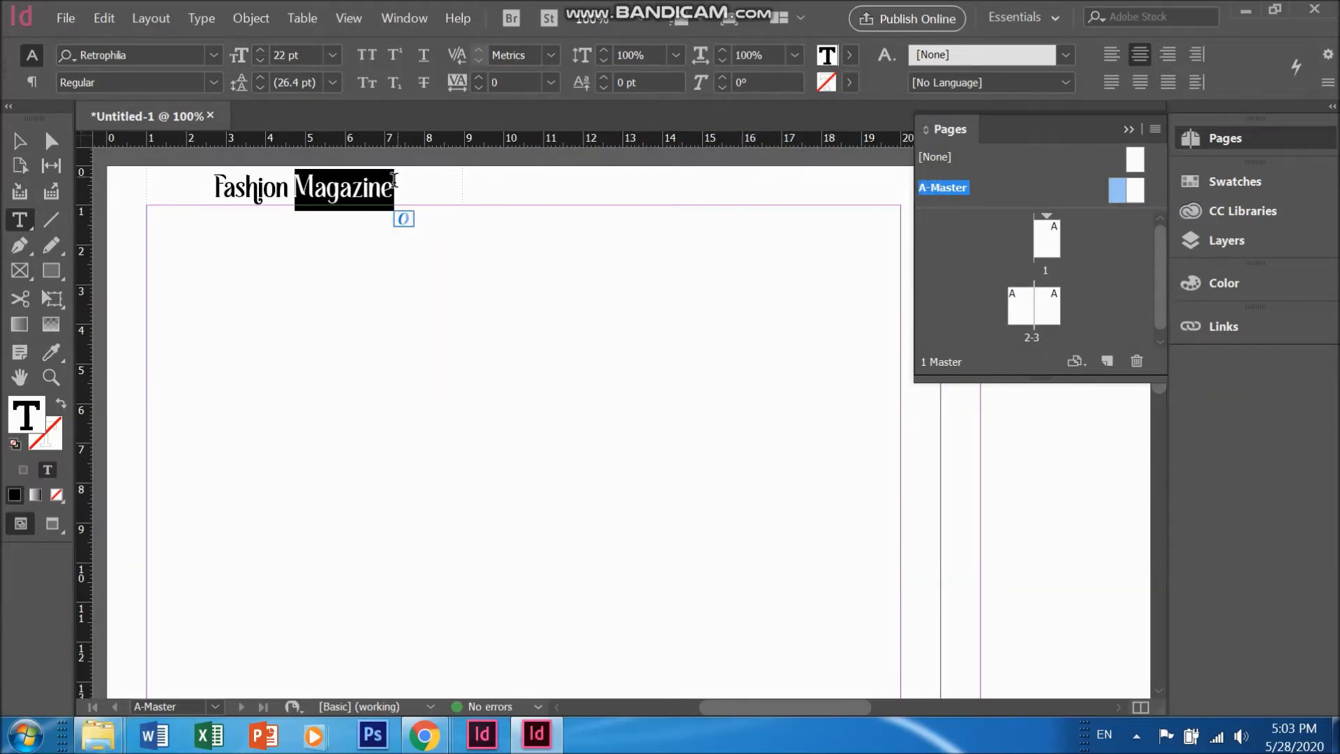
click(849, 56)
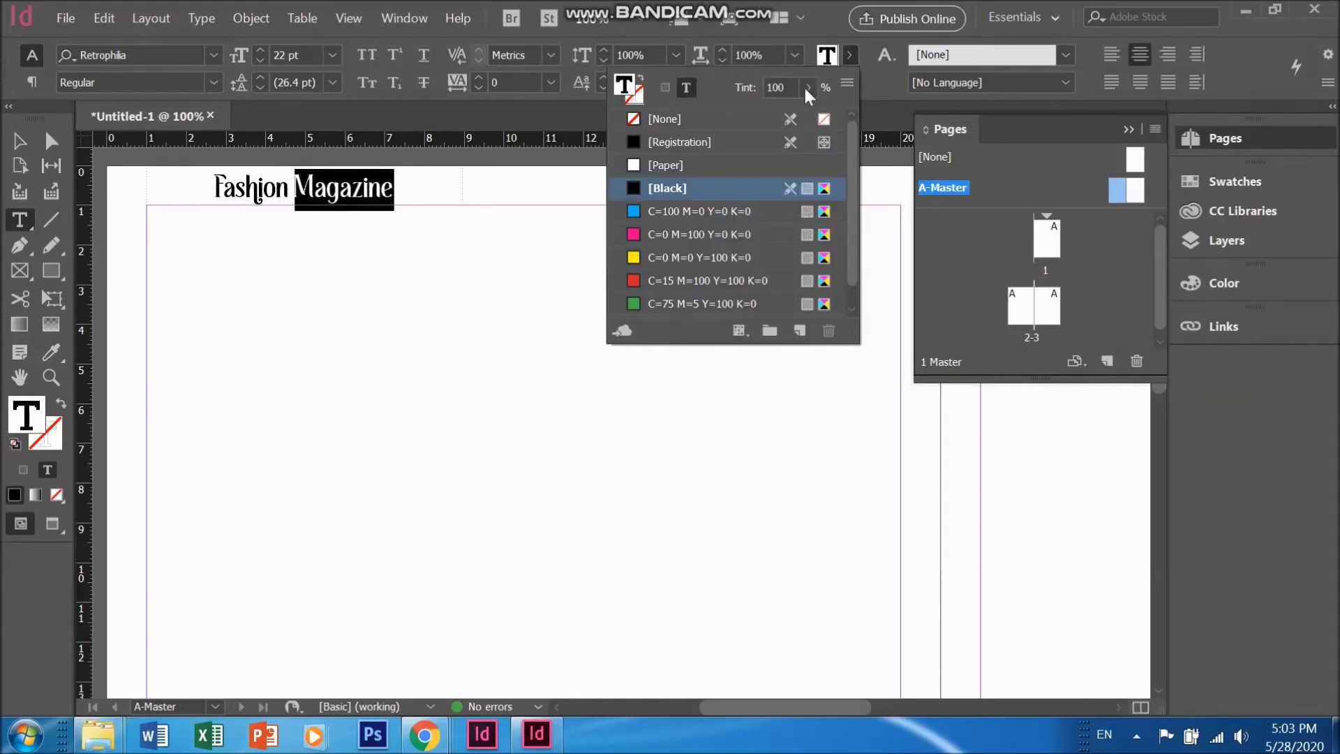
click(629, 280)
double_click(262, 185)
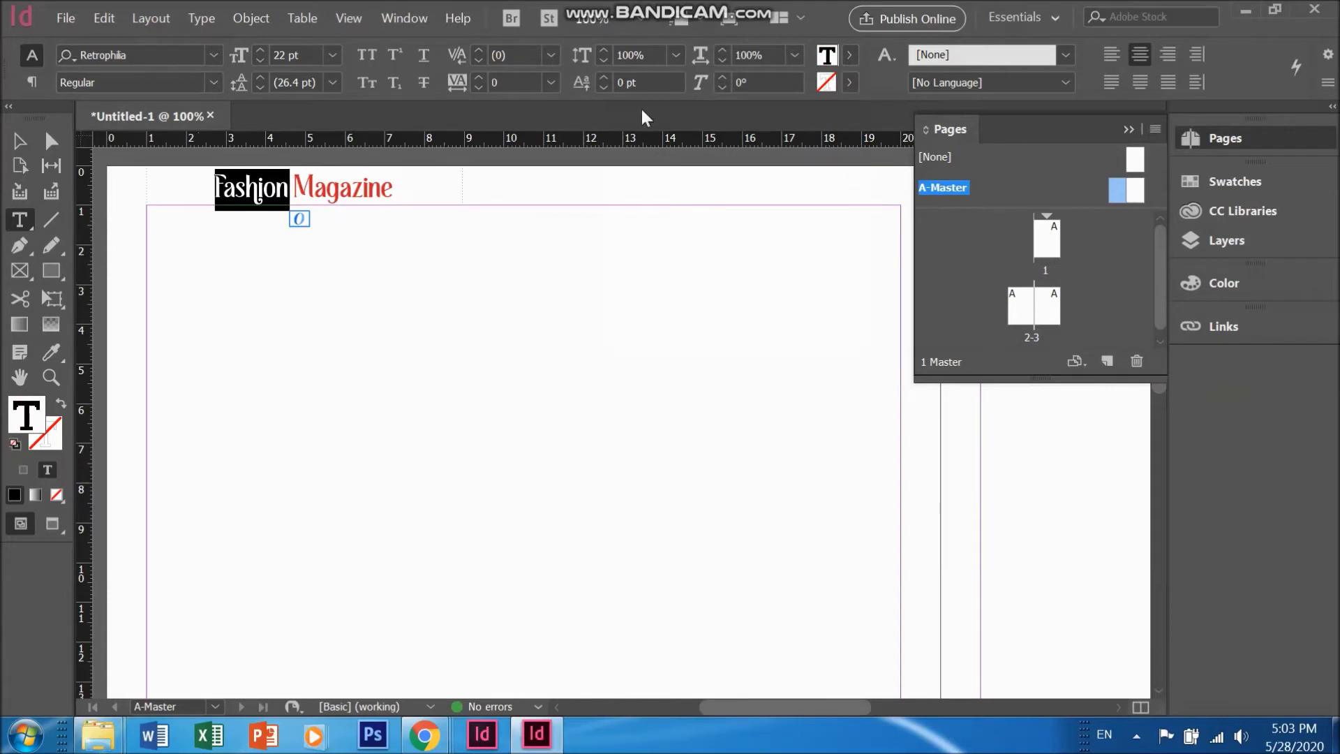
click(850, 56)
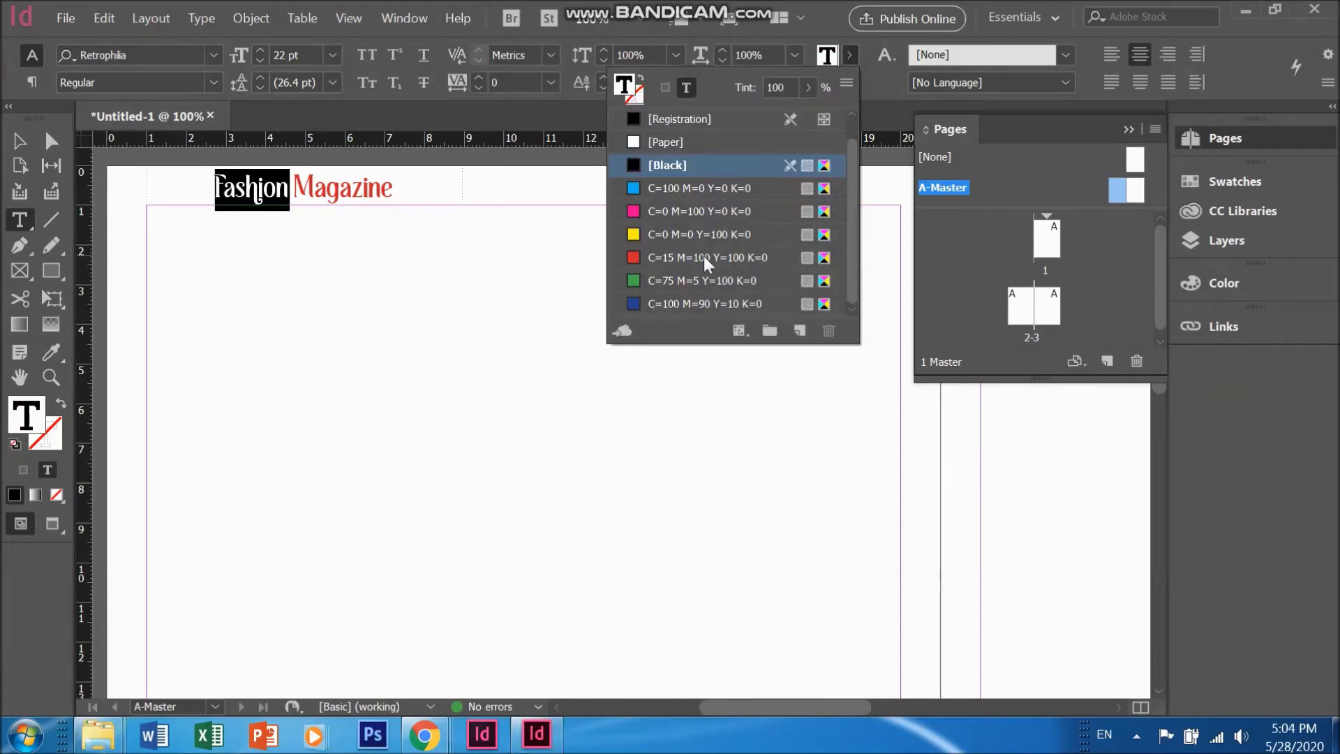
scroll(663, 262, up, 1)
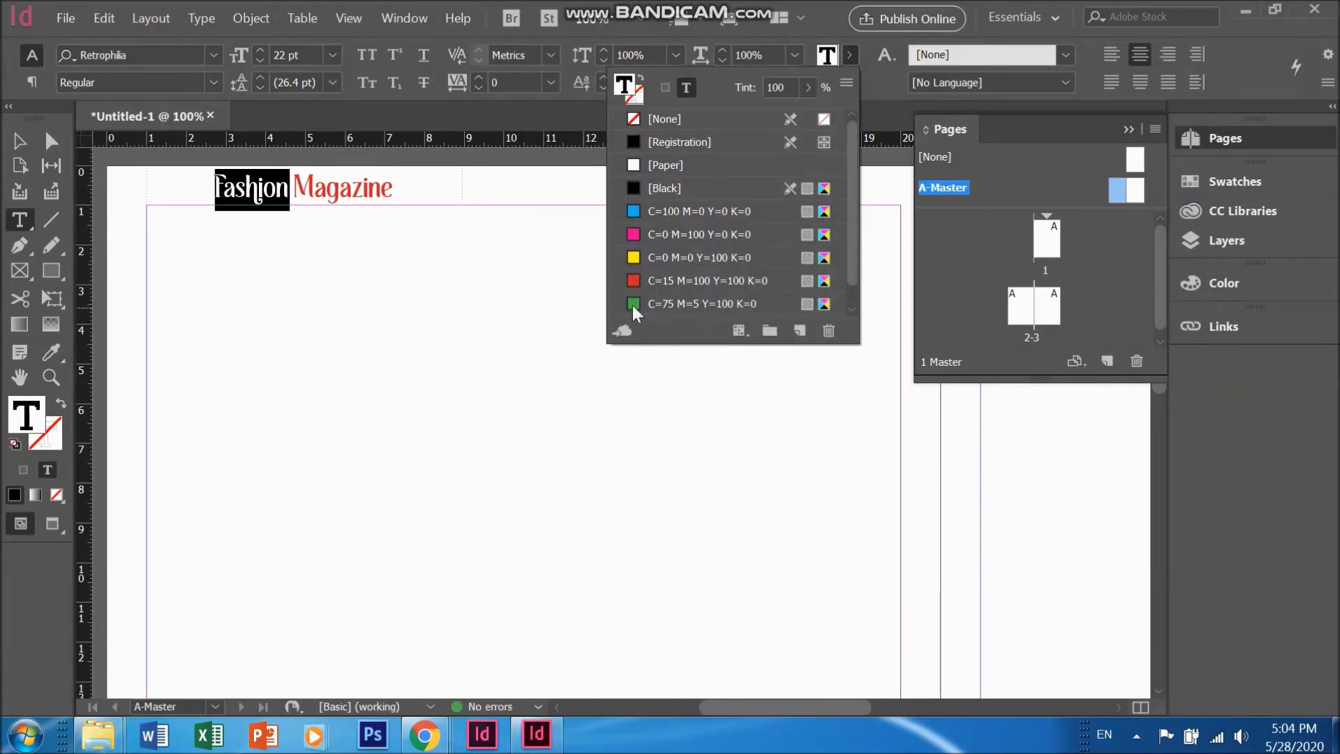
click(632, 304)
click(374, 194)
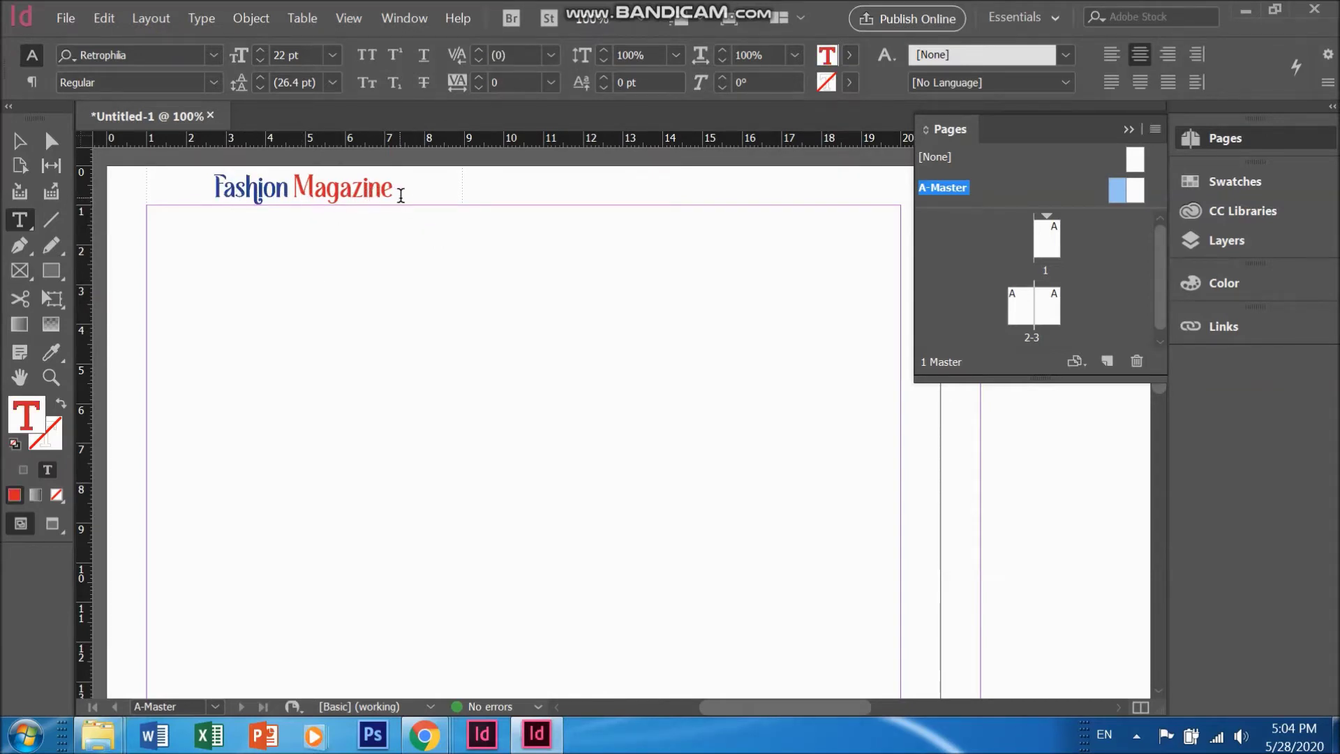
- Draw a vertical line just right of the word "Magazine" in the header and lengthen it upward to about 0.85 cm
click(45, 224)
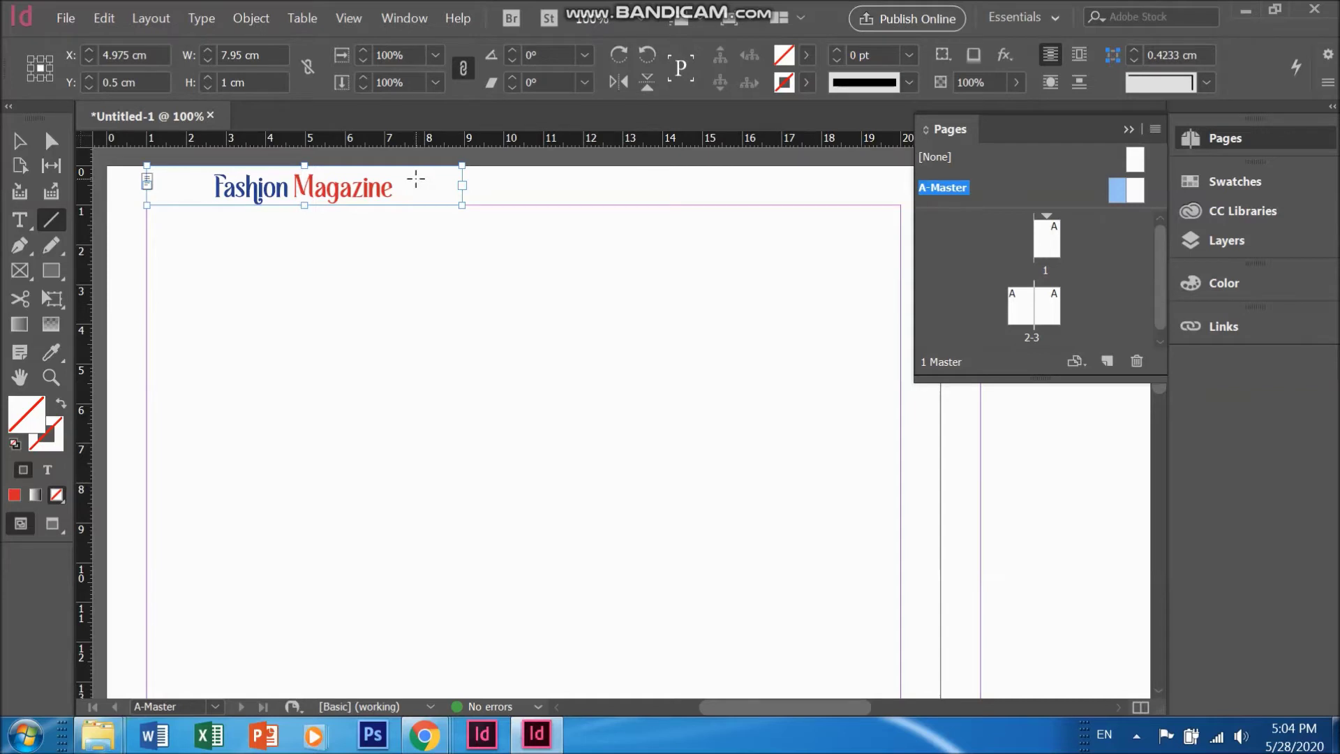
drag(415, 178, 412, 204)
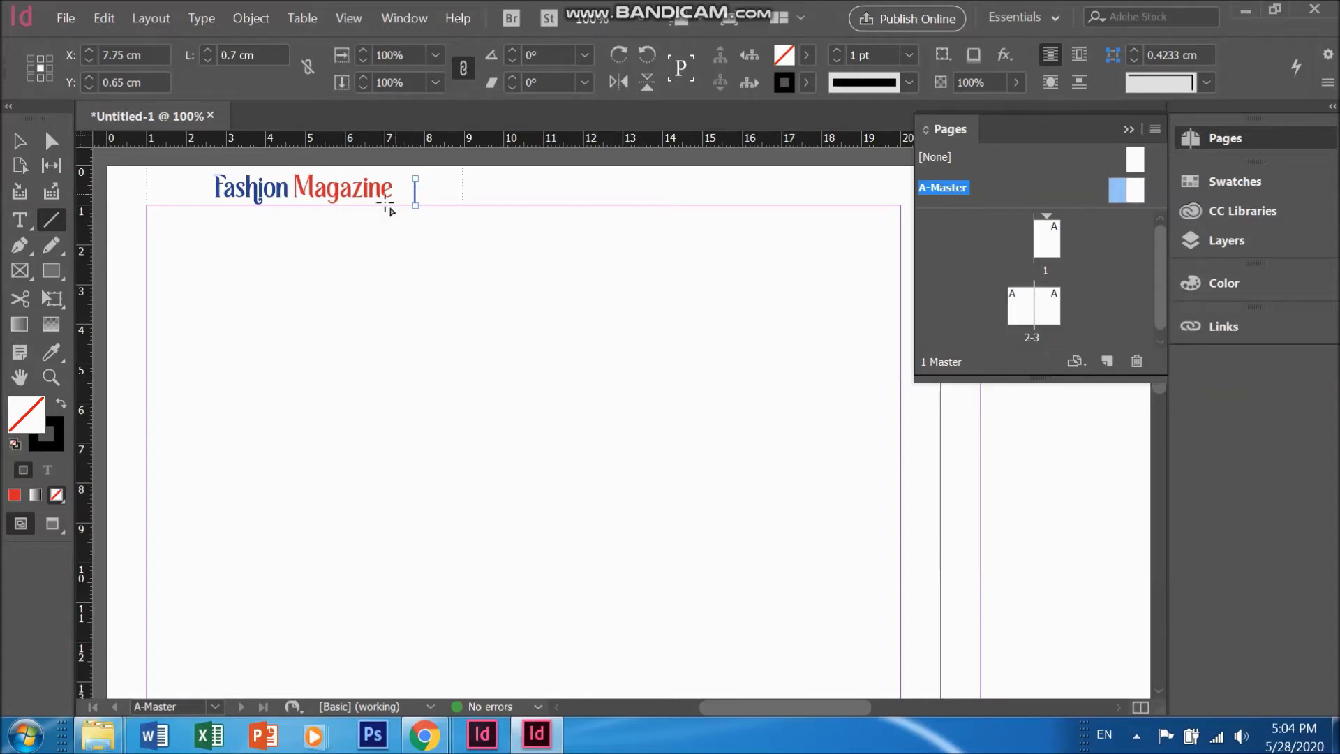
key(v)
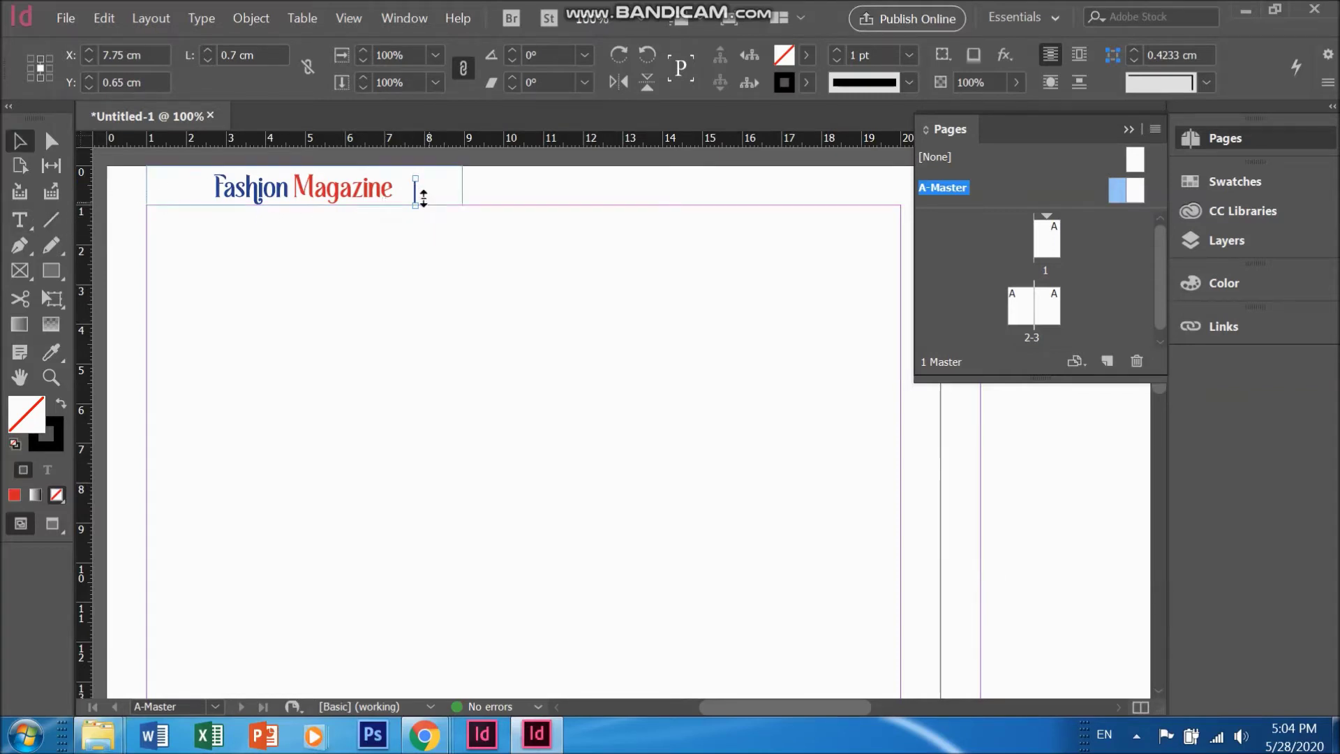
drag(415, 179, 415, 171)
- Give the vertical header line the Thick - Thick stroke type and a 4 pt stroke weight
click(836, 52)
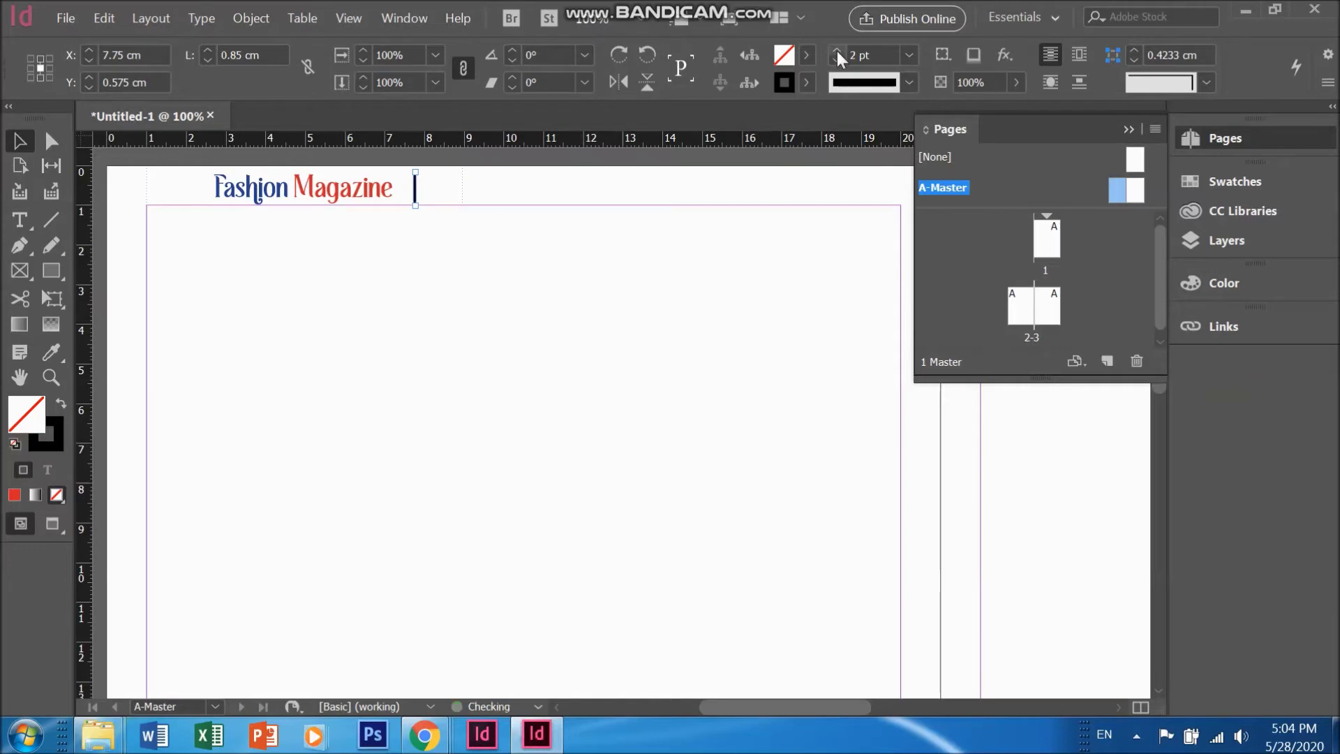
click(803, 84)
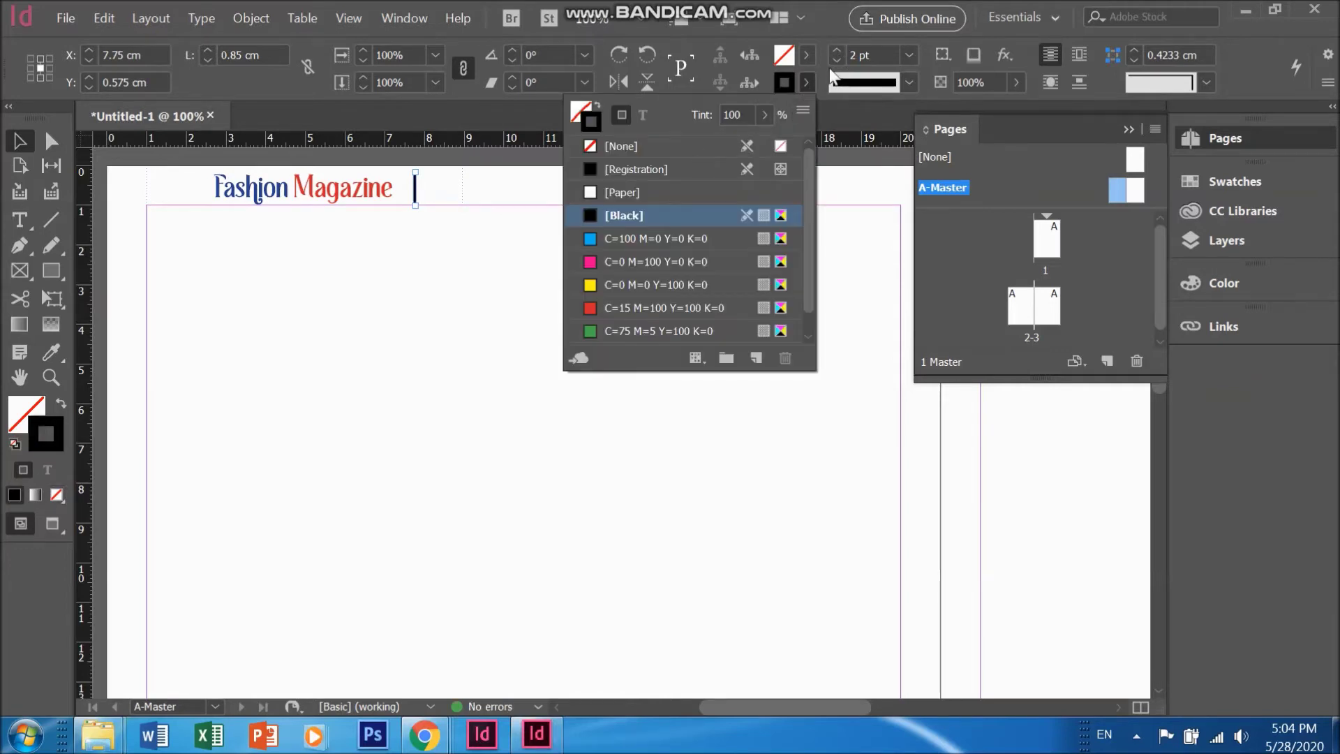
click(909, 82)
click(877, 127)
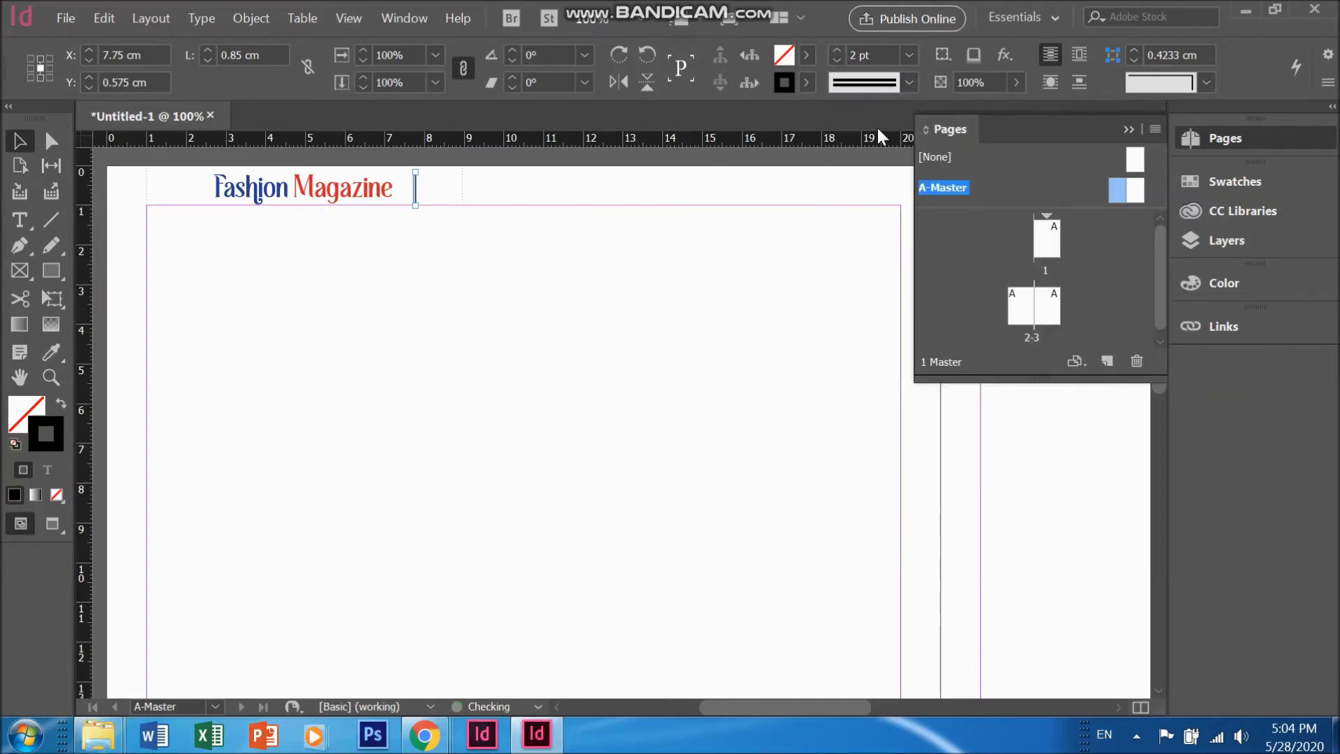
click(909, 83)
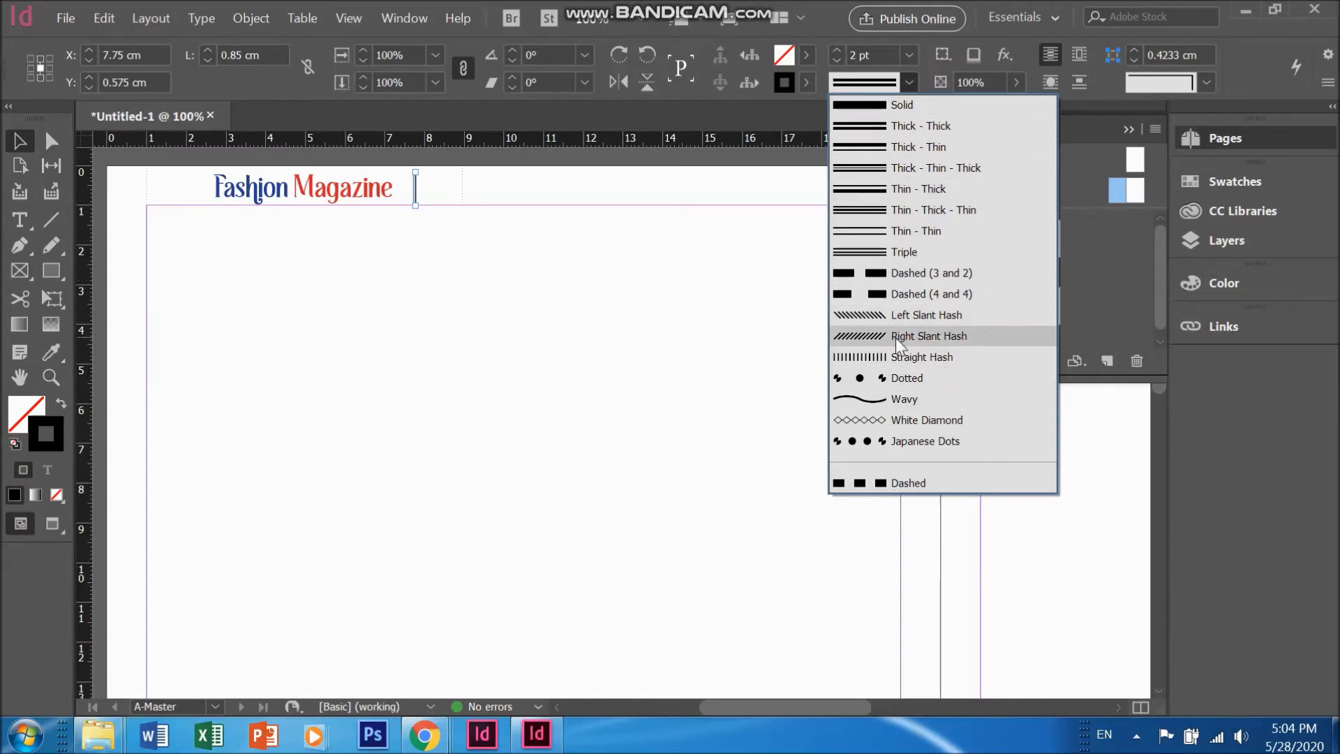
click(838, 51)
click(837, 51)
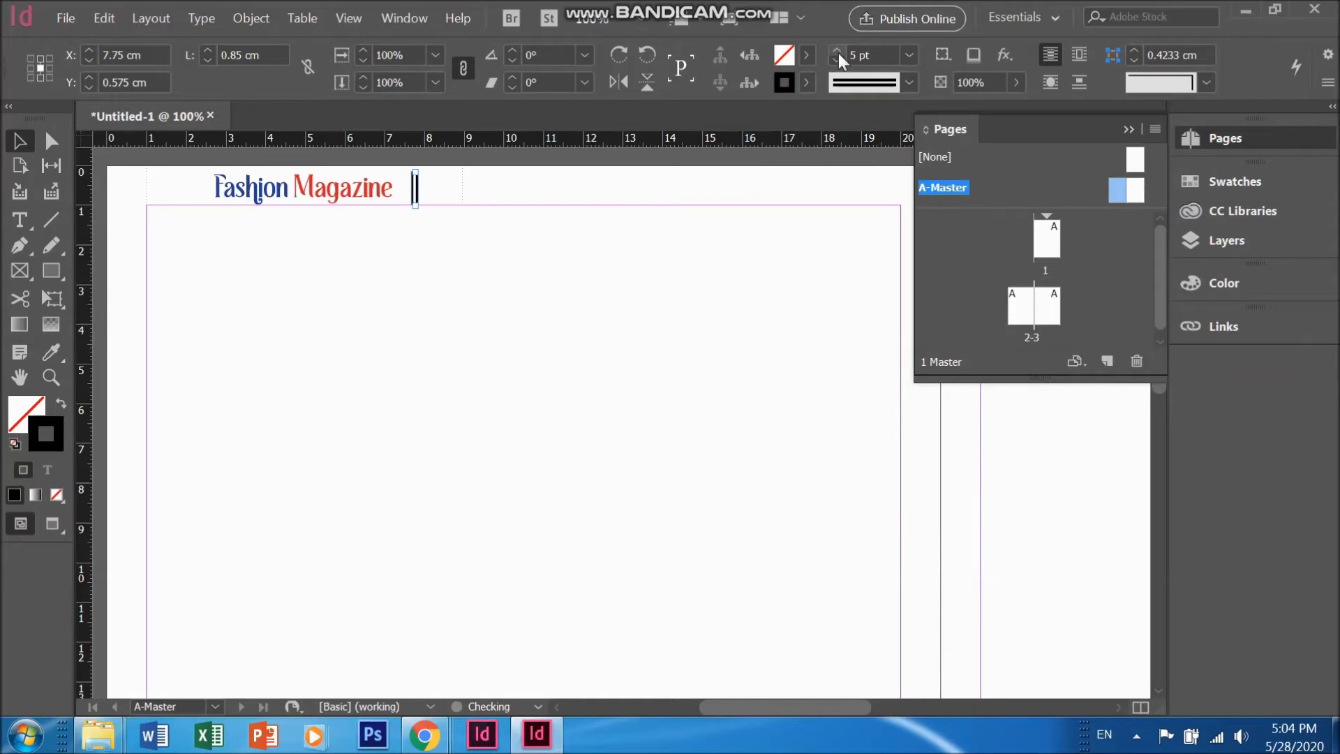
click(839, 60)
- Narrow the header text frame to about 6.74 cm and line up the vertical double line with its right edge
mouse_move(414, 190)
mouse_down()
mouse_move(437, 206)
mouse_move(413, 207)
mouse_up()
click(459, 183)
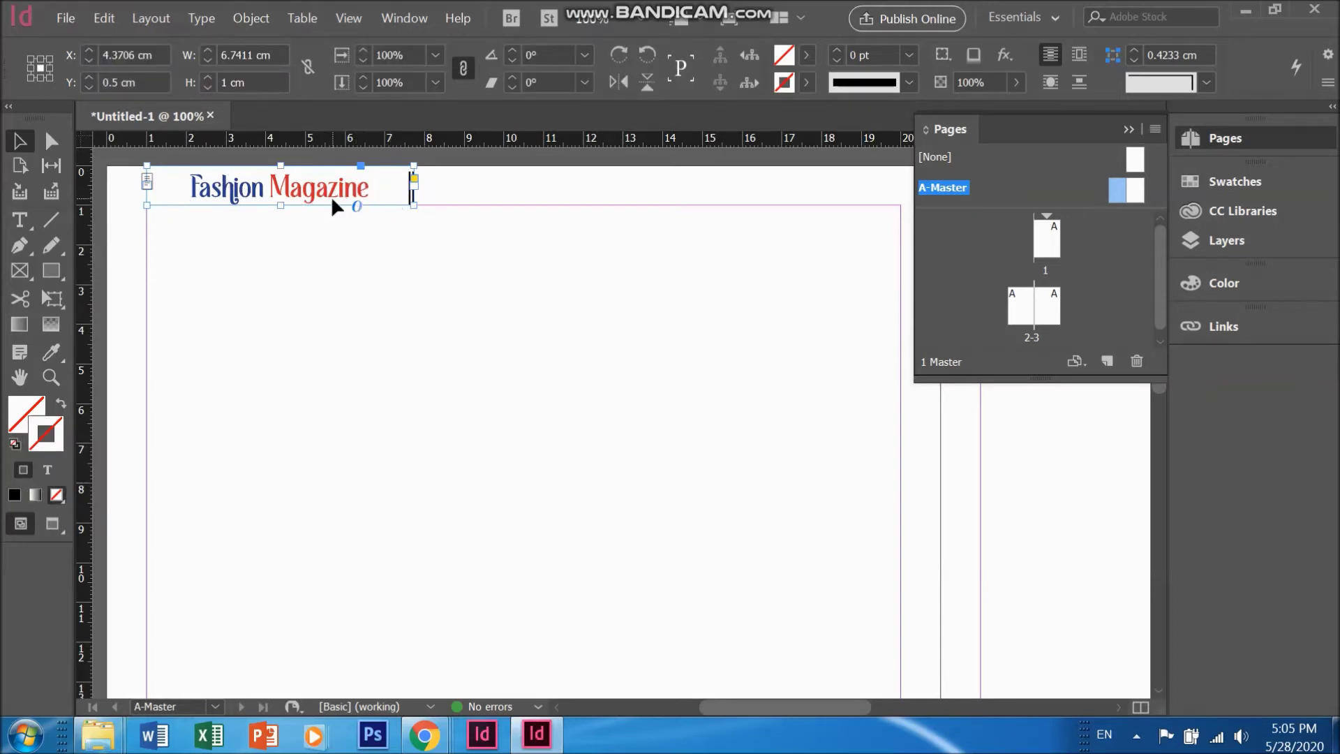
click(381, 222)
- Fill the header text frame with a custom pale yellow from the Color Picker
click(372, 198)
click(785, 56)
click(788, 57)
shift+click(785, 55)
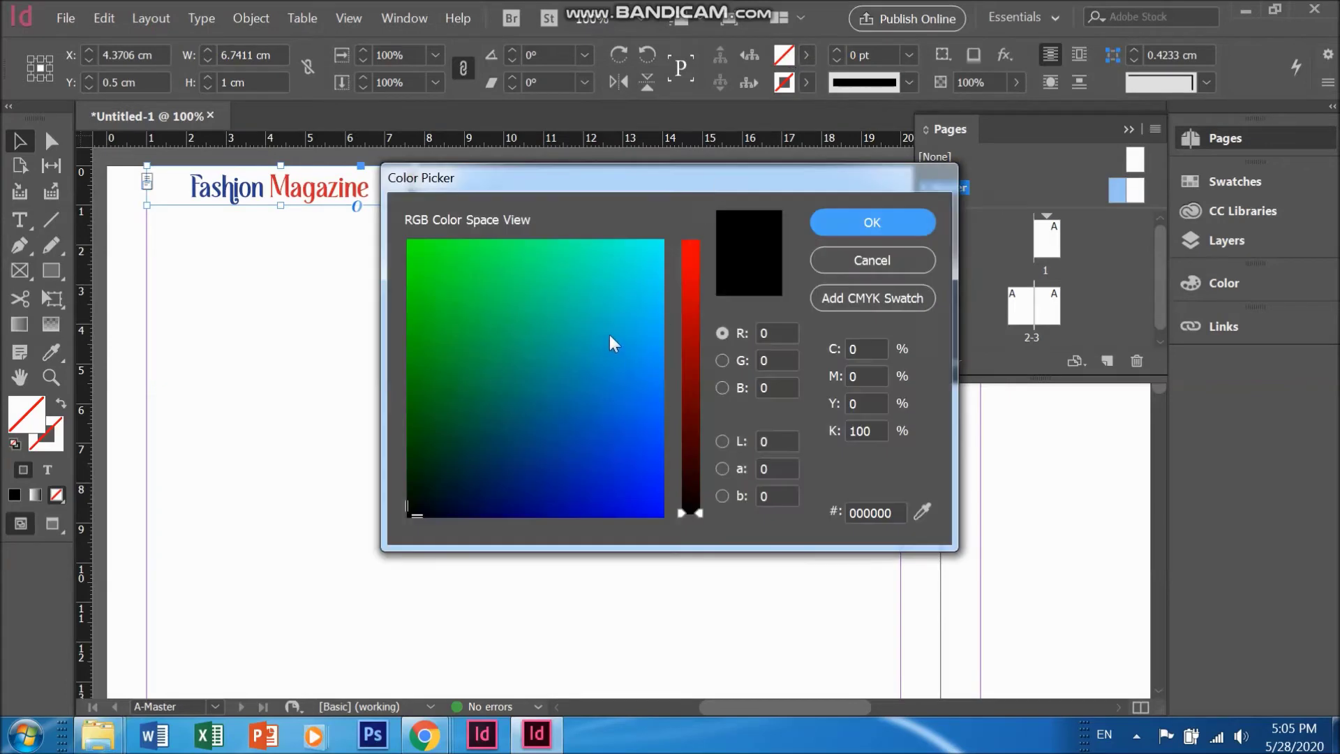
click(494, 329)
click(691, 271)
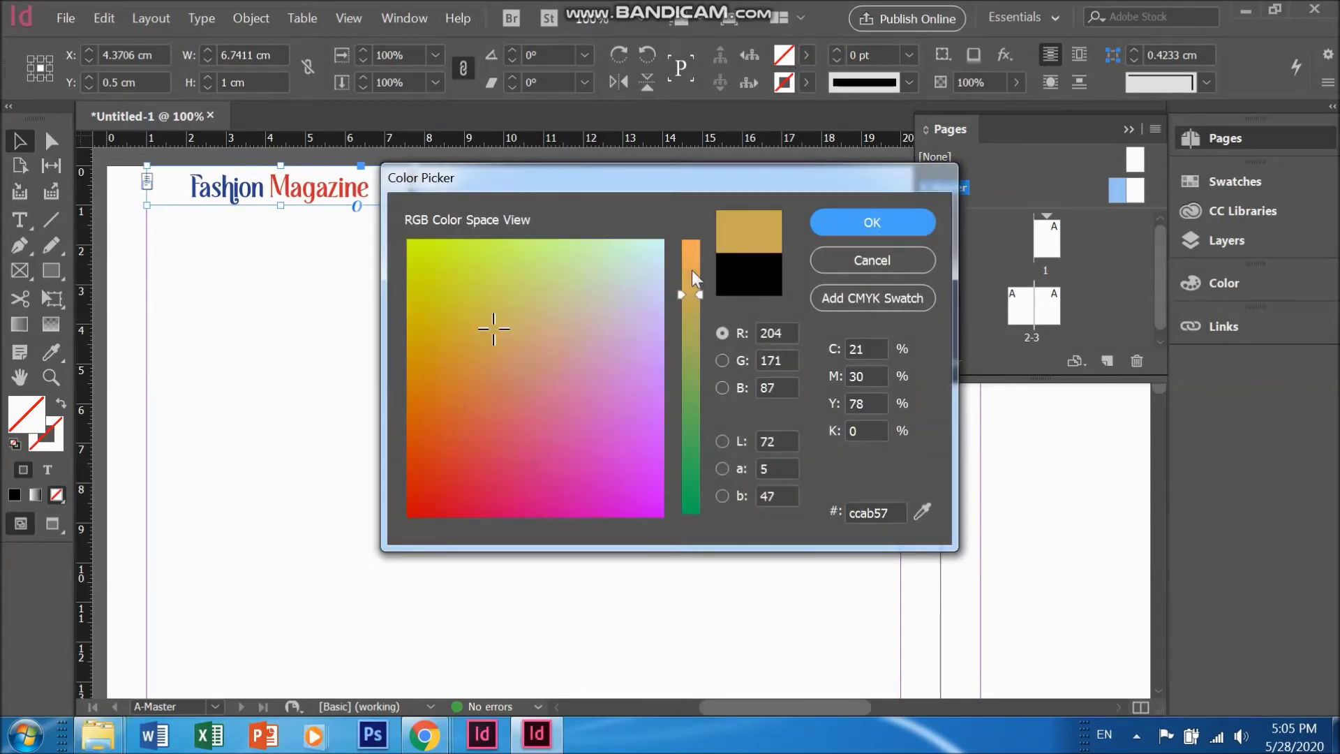
click(493, 316)
click(515, 288)
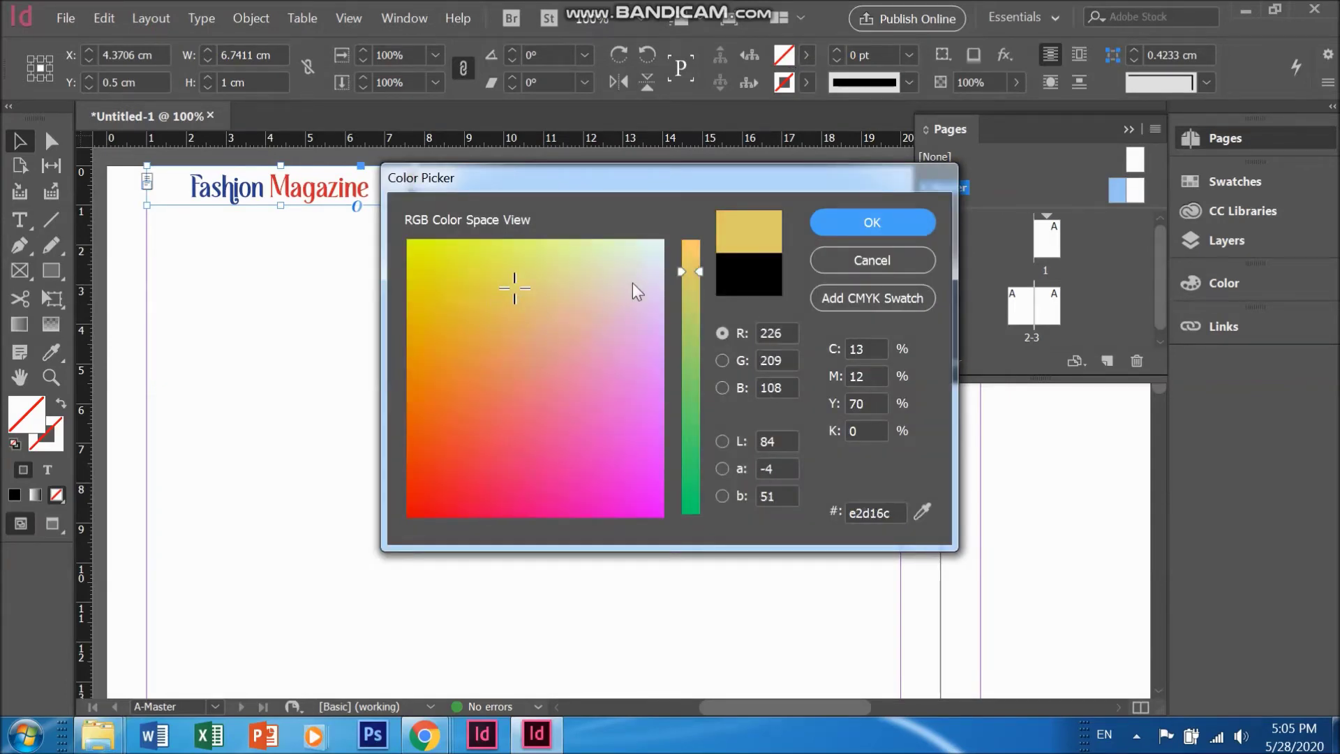
click(691, 261)
click(561, 272)
click(853, 221)
click(328, 225)
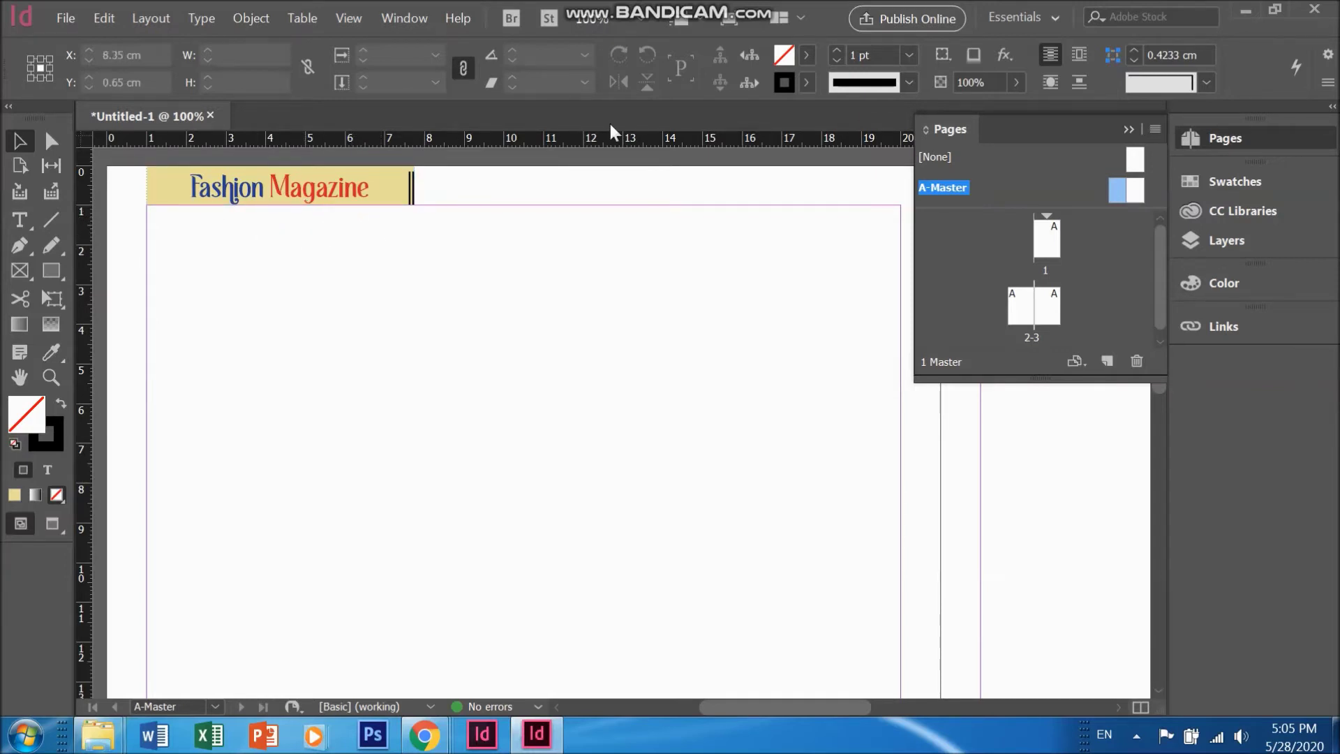
- Extend the vertical double line up to the page's top edge, making it about 1.01 cm long
click(409, 186)
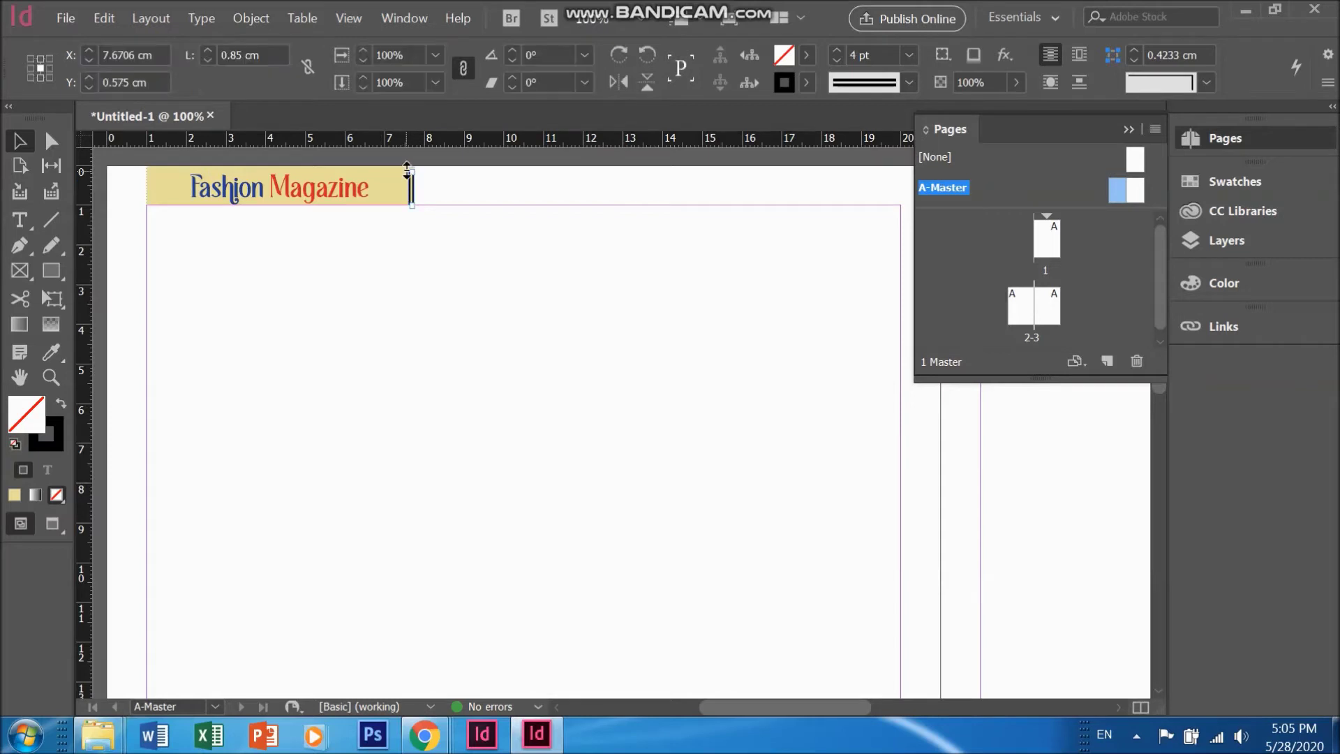
drag(412, 171, 411, 166)
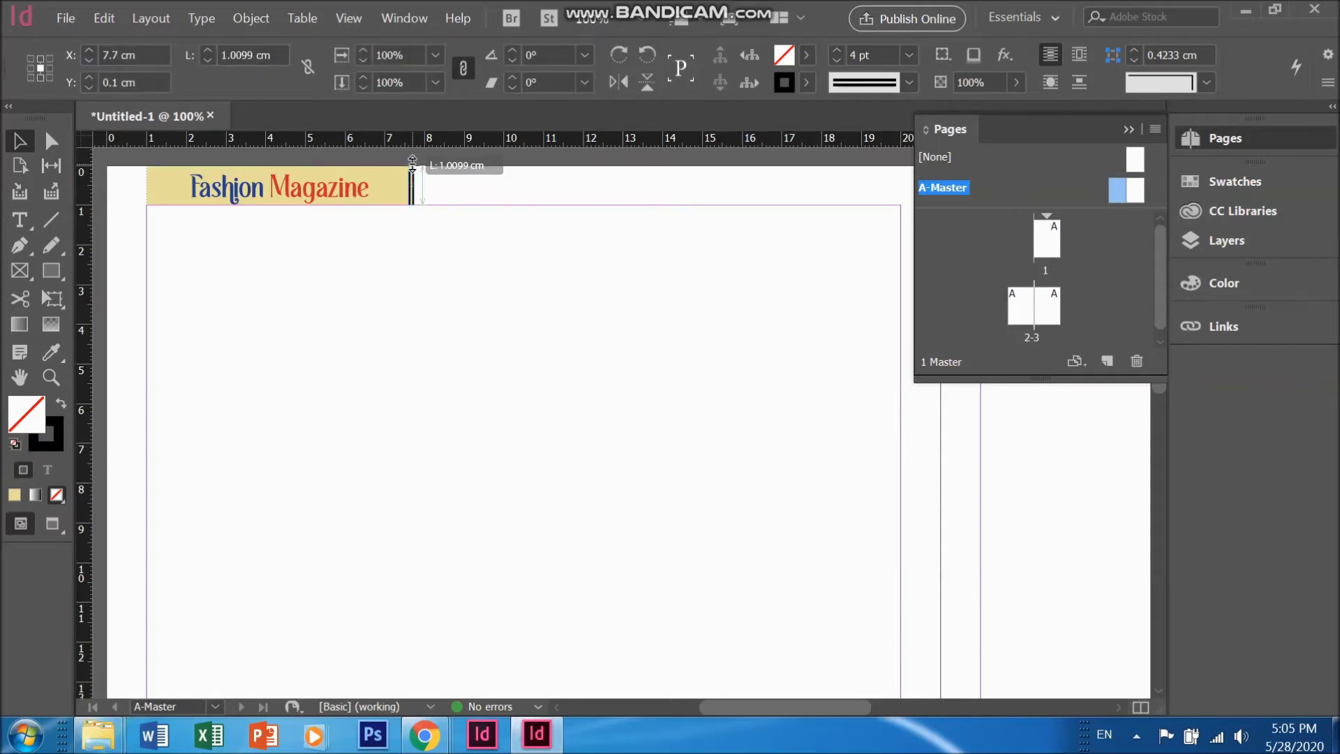
click(366, 239)
- Draw a horizontal line about 6.6 cm long along the header frame's lower edge with a 3 pt solid stroke
click(51, 219)
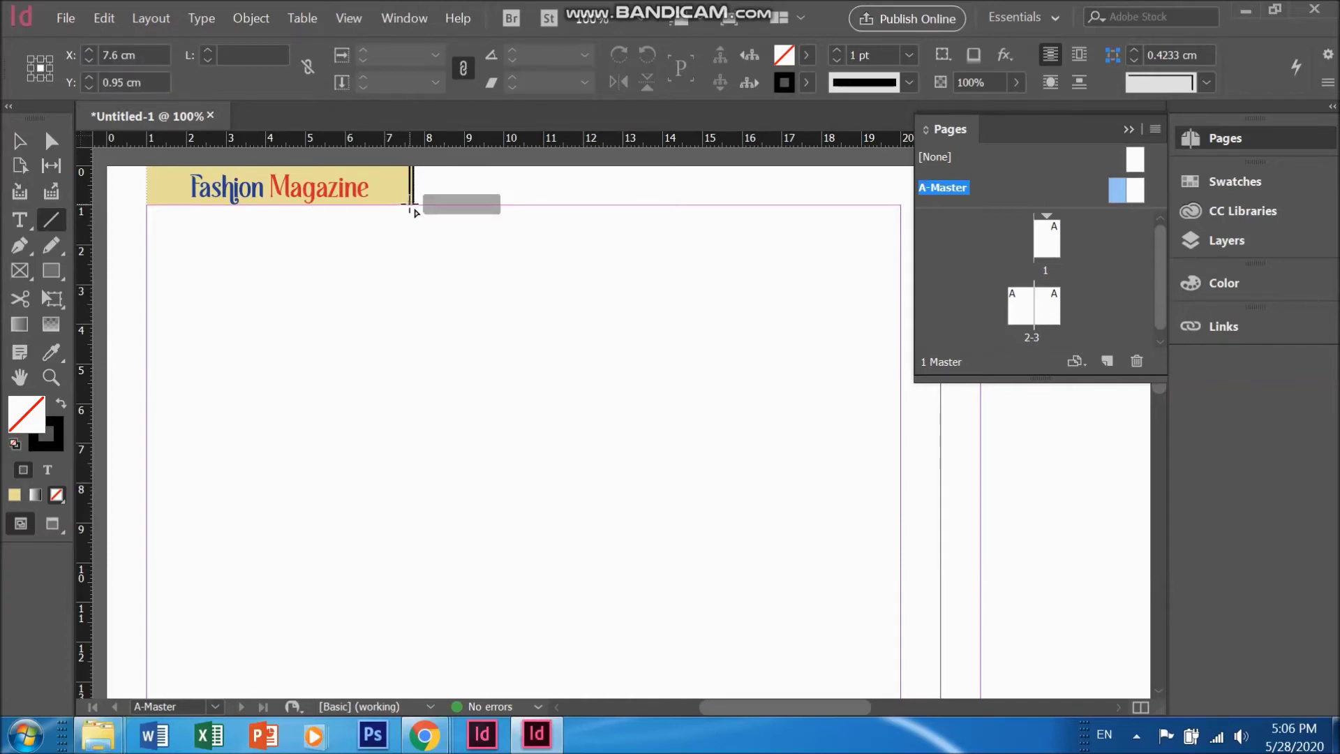
drag(411, 206, 146, 205)
double_click(836, 50)
click(908, 82)
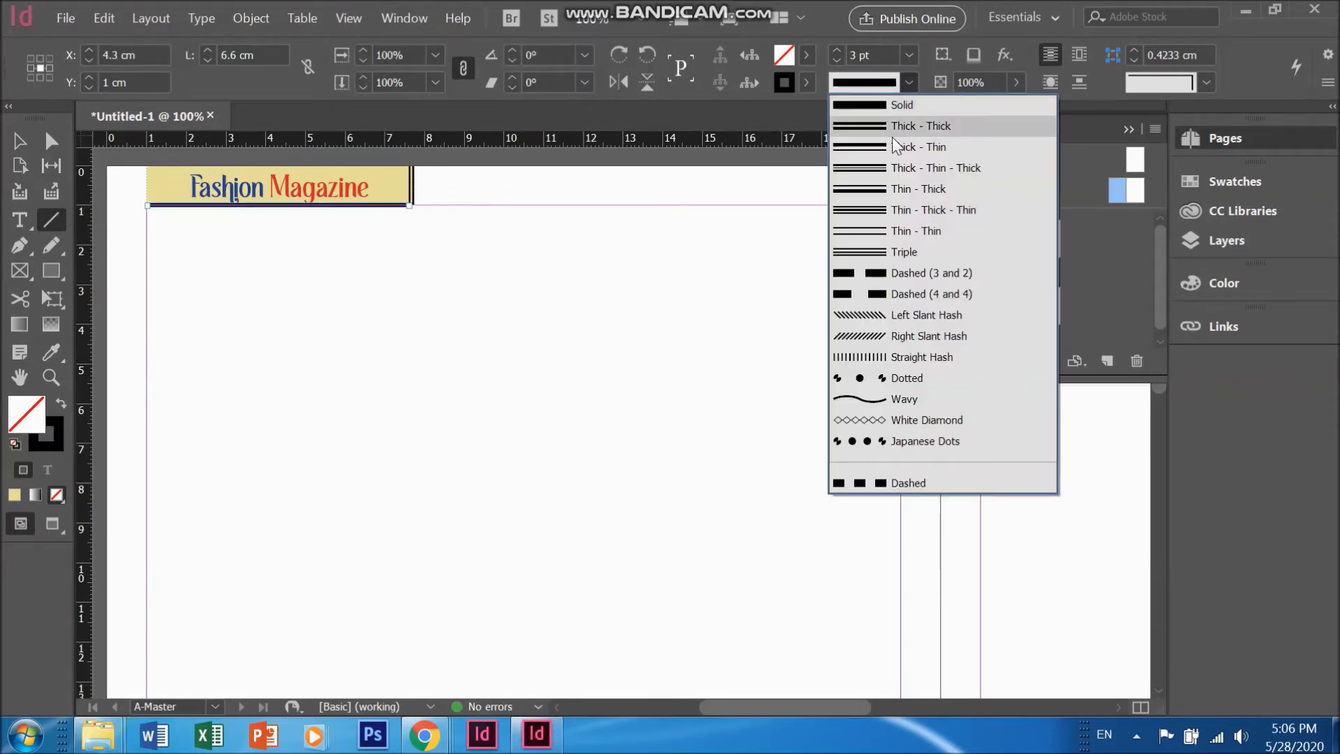
click(860, 111)
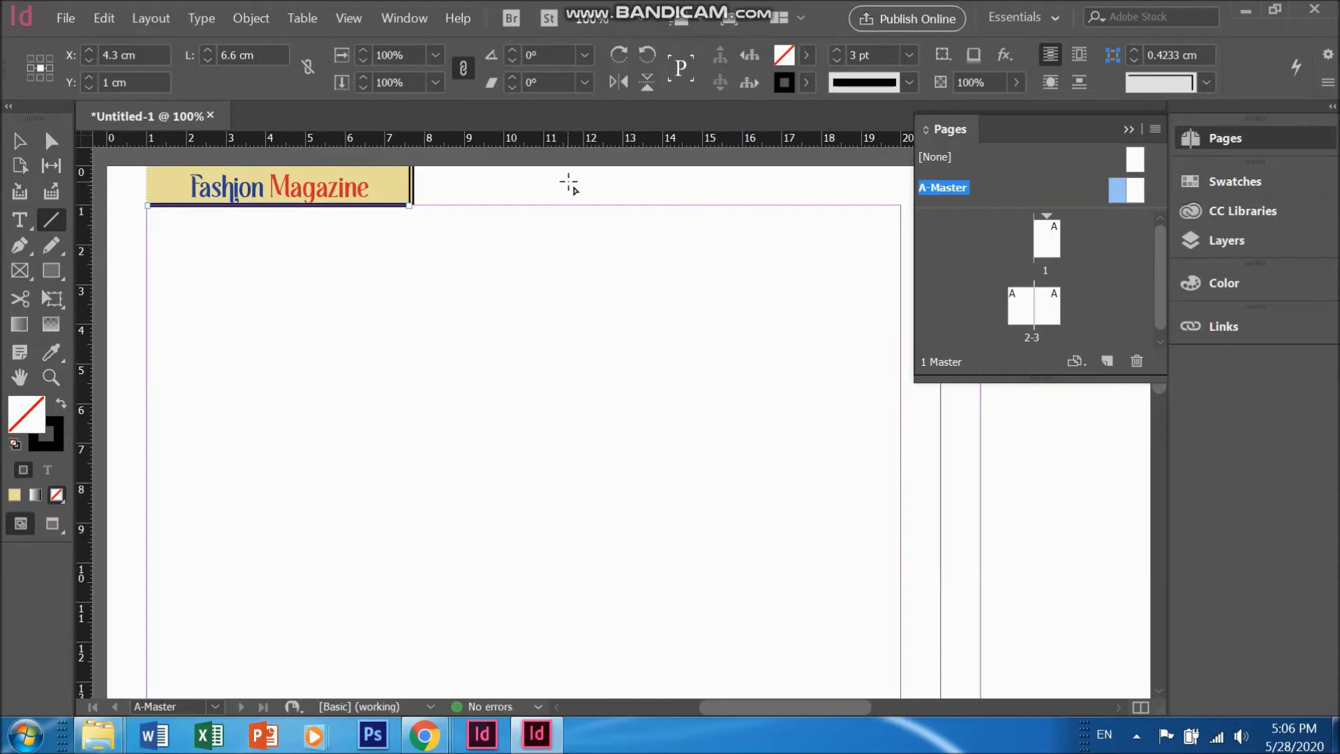
- Shorten the horizontal line under the header so it ends below the last letter of "Magazine"
click(27, 142)
drag(412, 206, 368, 206)
click(392, 257)
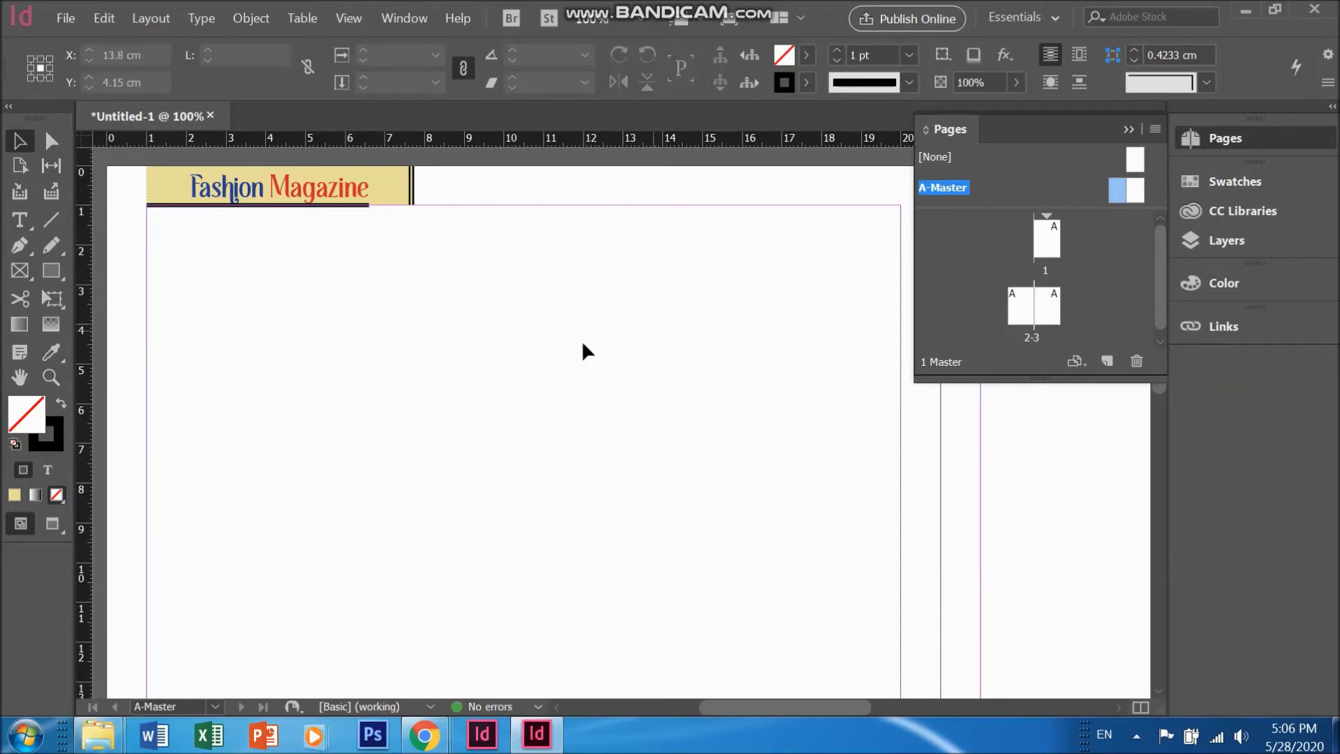
- Add a text frame about 3.3 cm wide at the right end of the left master page's top margin, reading "2020", centred horizontally
scroll(584, 349, right, 6)
drag(616, 373, 709, 402)
drag(747, 375, 601, 374)
key(t)
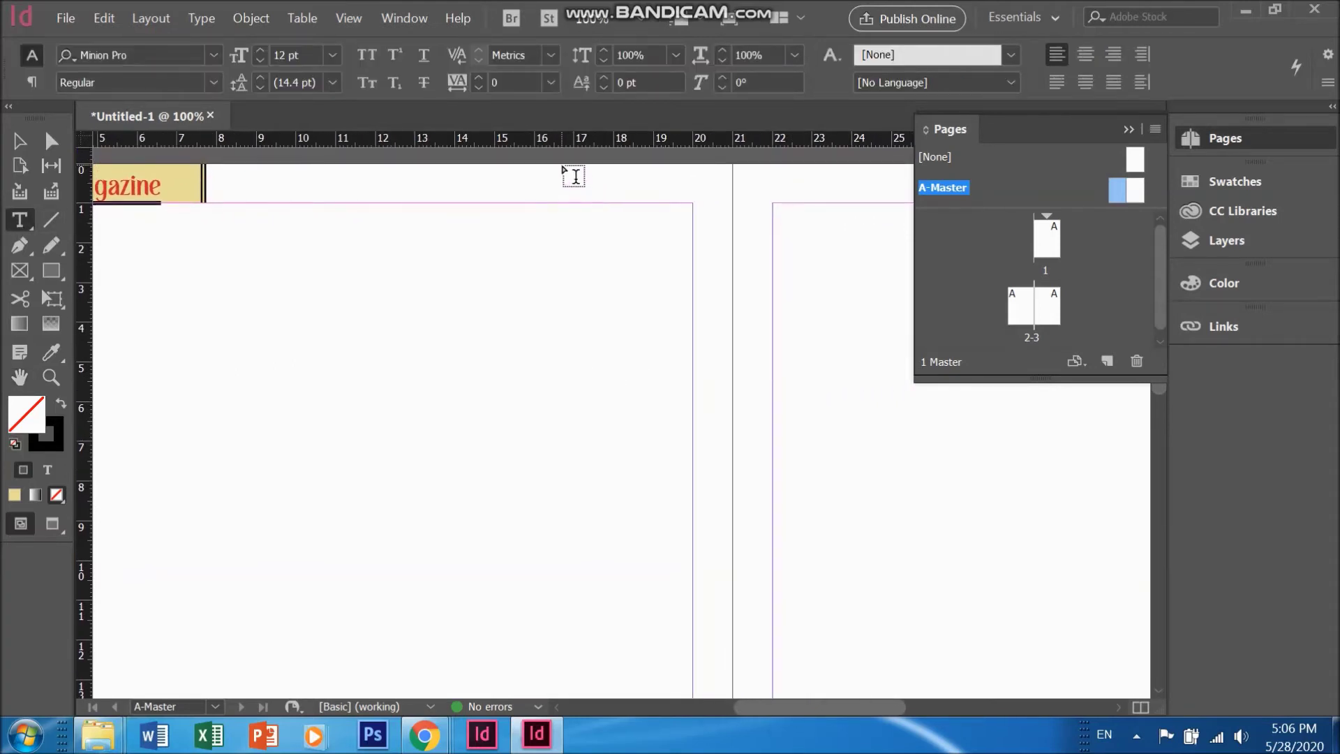
drag(562, 164, 691, 203)
text(2)
key(ctrl+a)
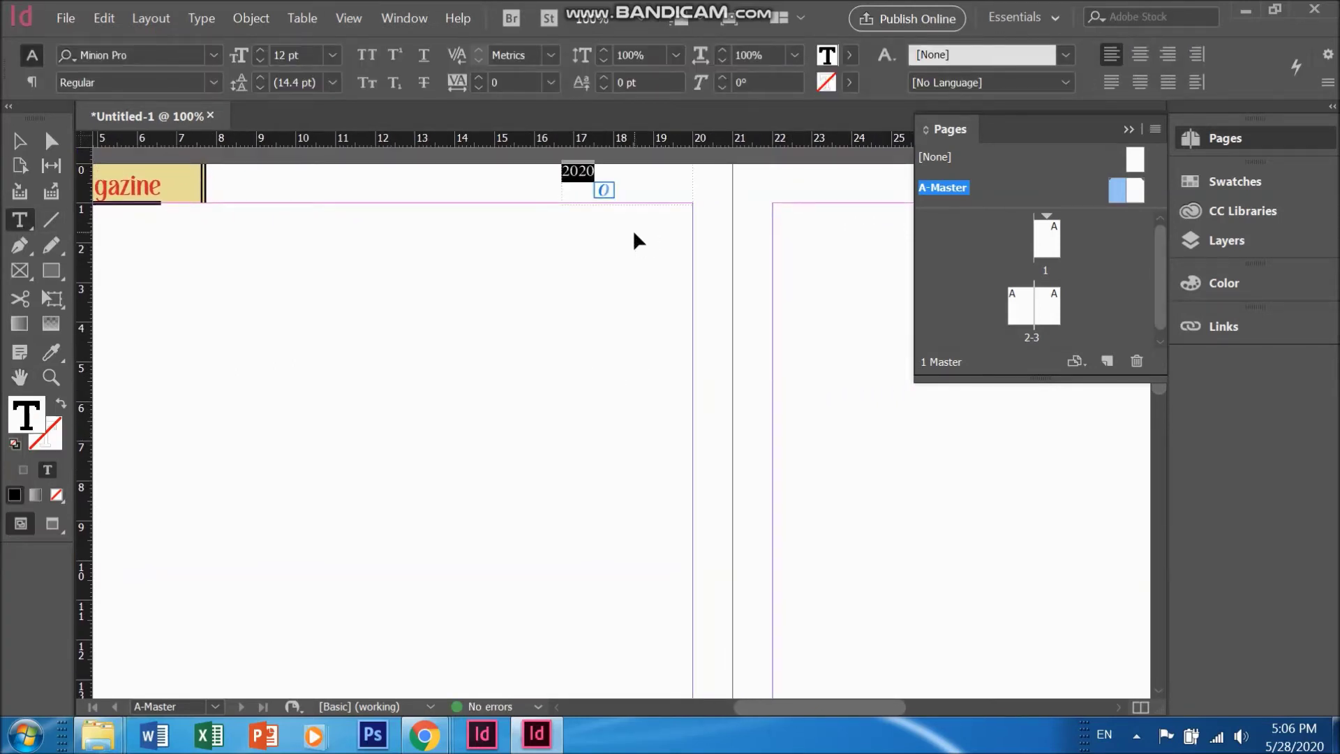
click(1140, 58)
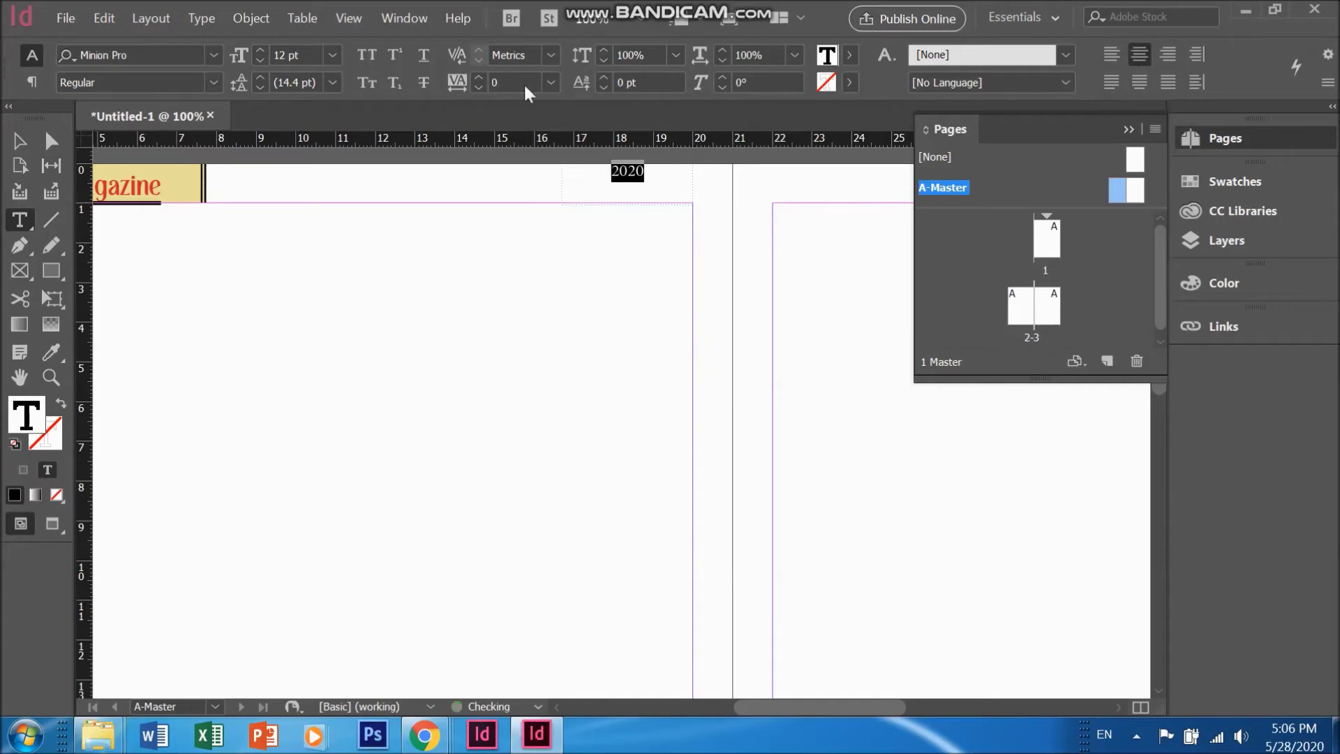
- Format the 2020 text in Cinzel Black at 16 pt
click(262, 53)
click(262, 53)
click(262, 53)
click(262, 53)
click(215, 54)
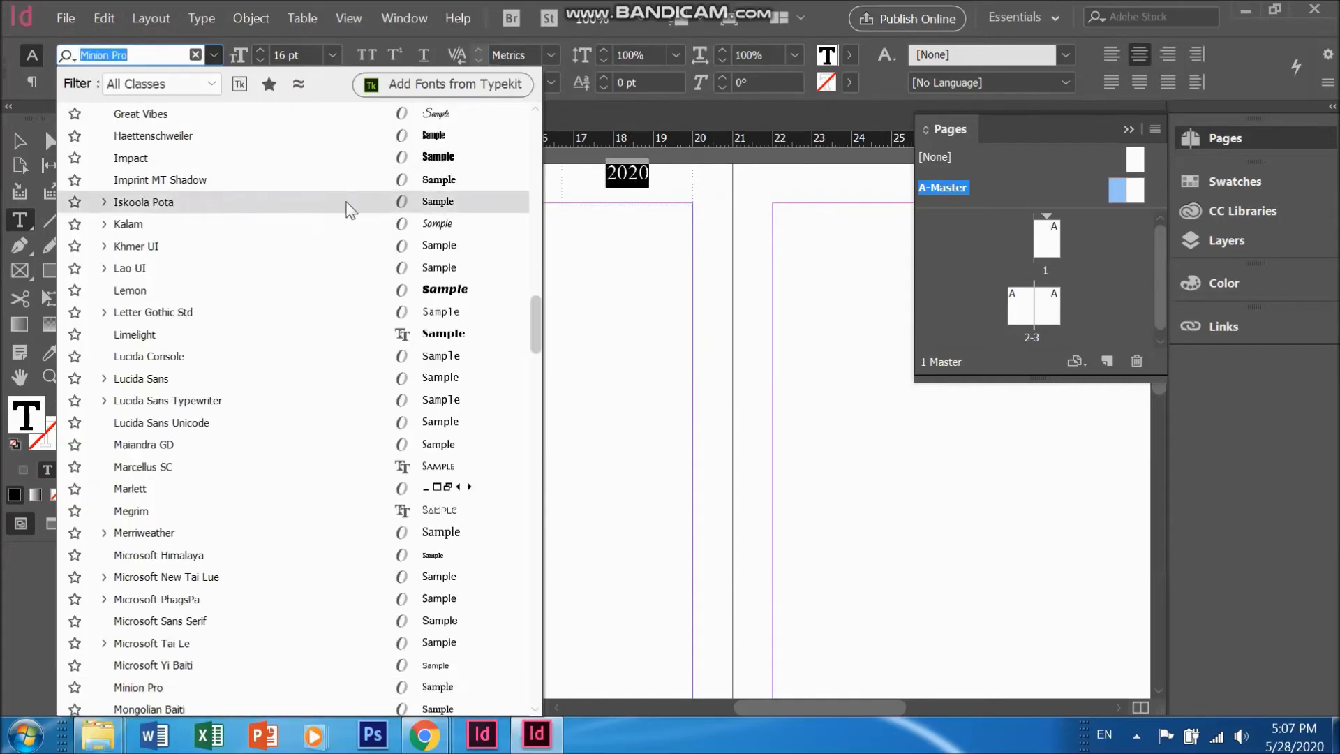
scroll(462, 197, up, 6)
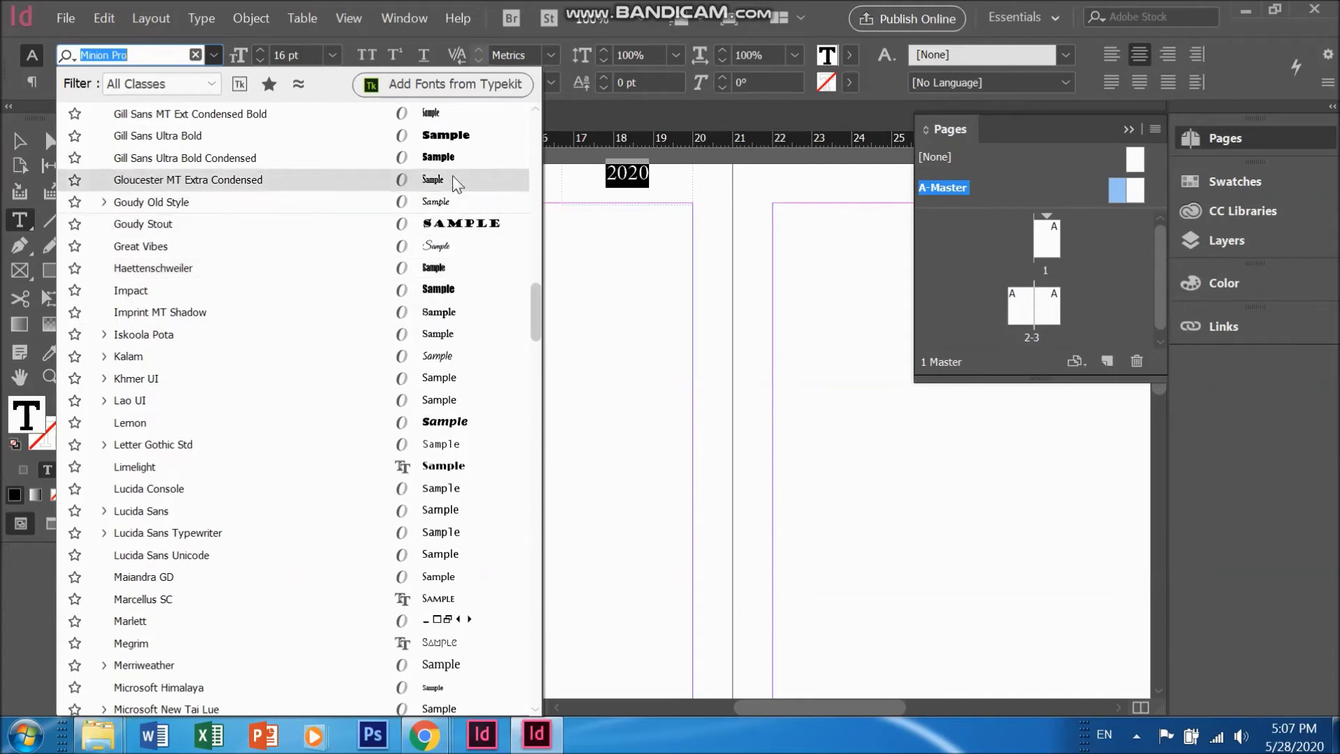
click(457, 137)
click(214, 61)
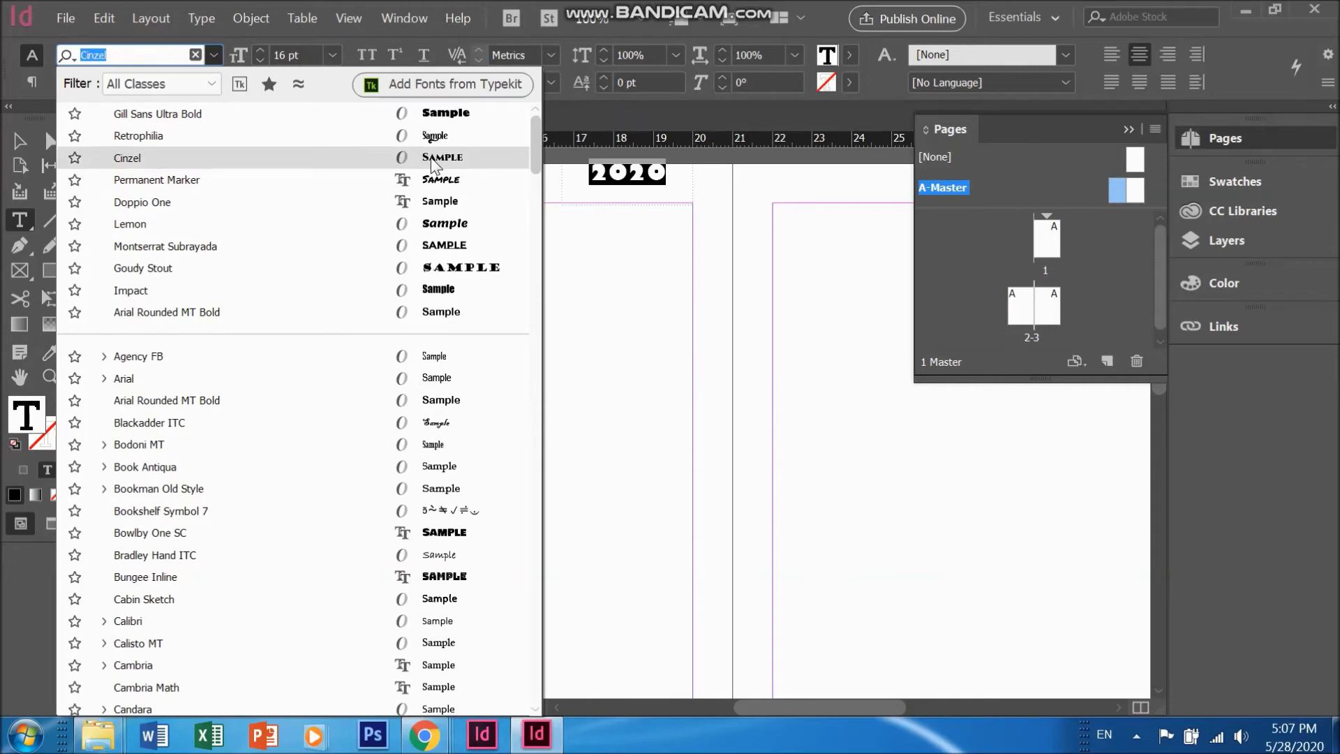
click(432, 160)
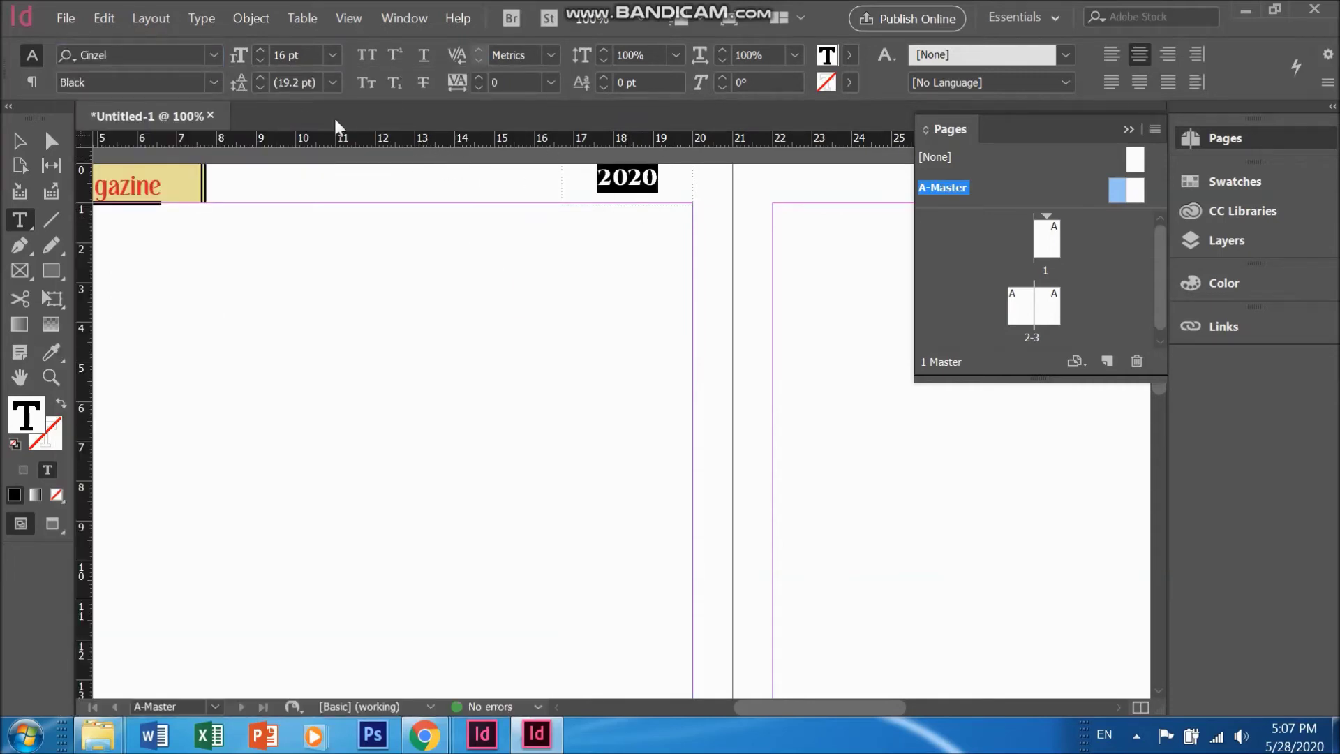
- Centre the 2020 text vertically in its frame through Text Frame Options
key(ctrl+b)
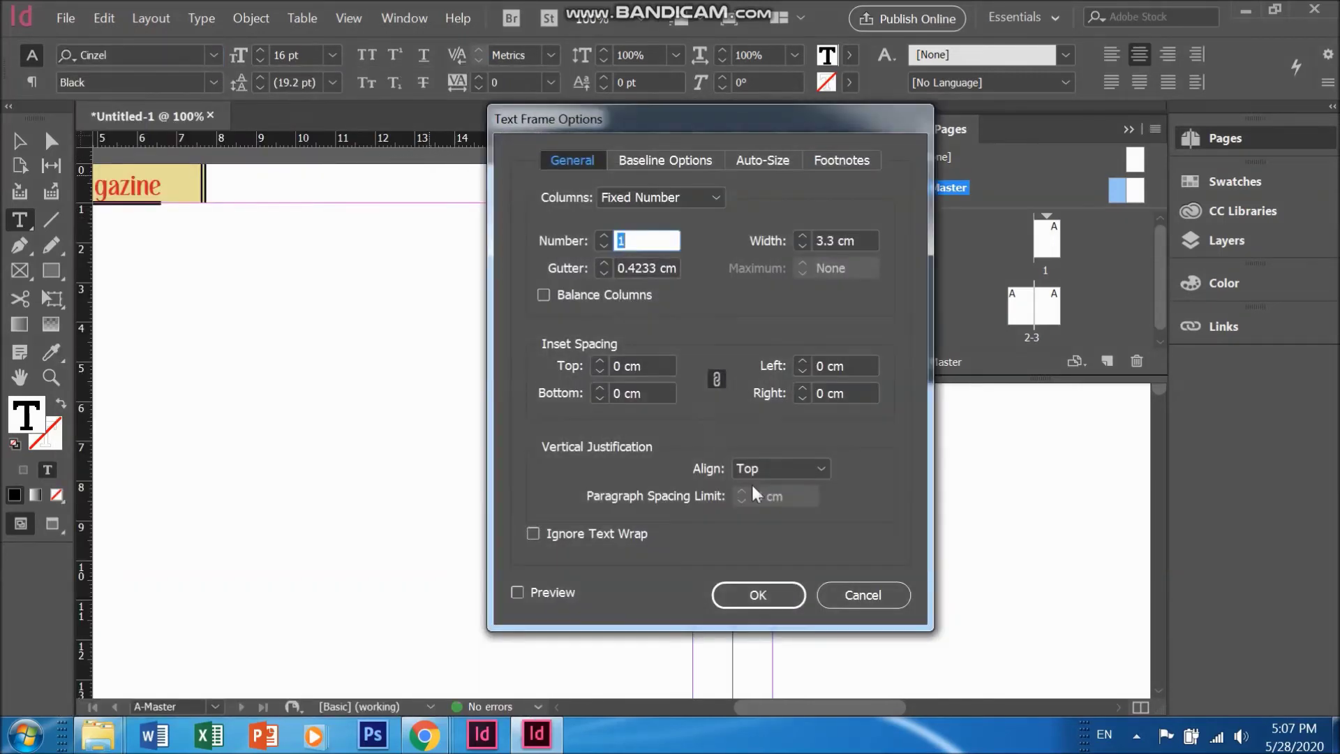
click(797, 469)
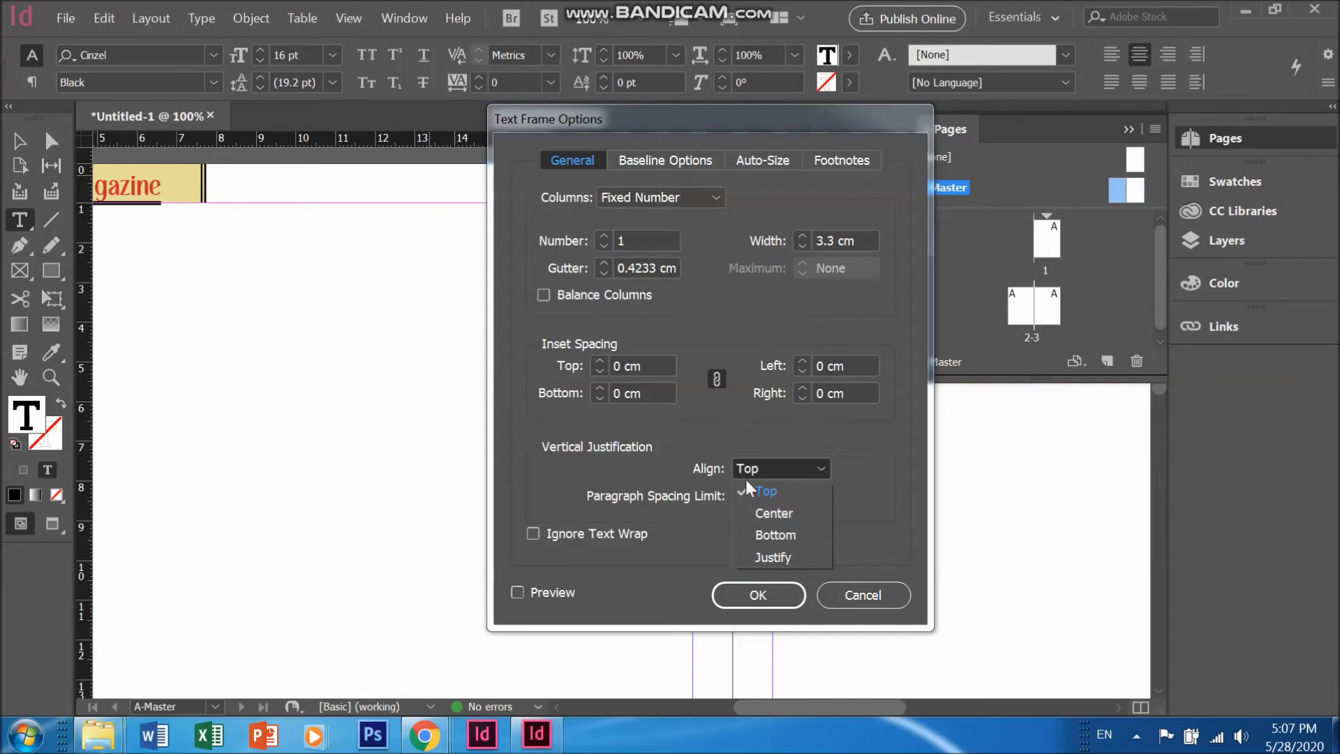
click(793, 513)
click(757, 595)
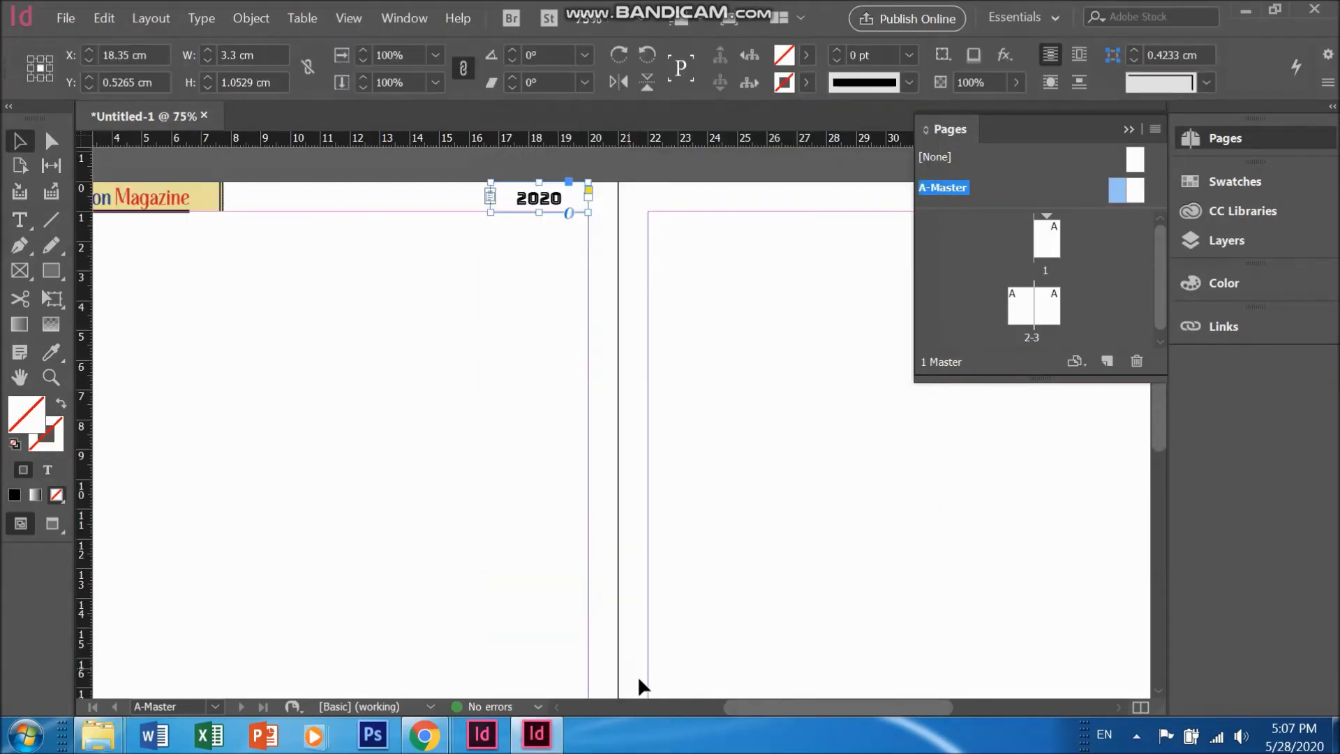
- Duplicate the Fashion Magazine header with its border lines to the left margin of the right master page
drag(763, 702, 735, 702)
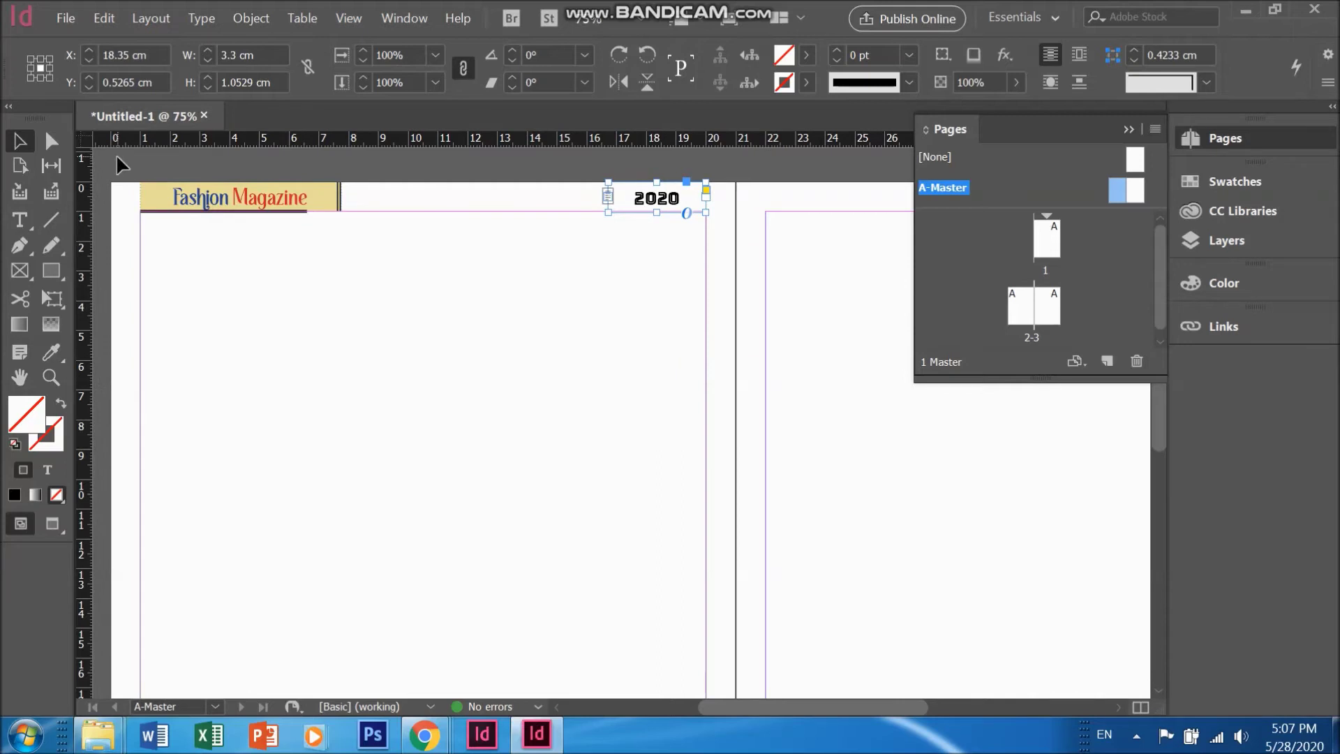
drag(116, 155, 353, 237)
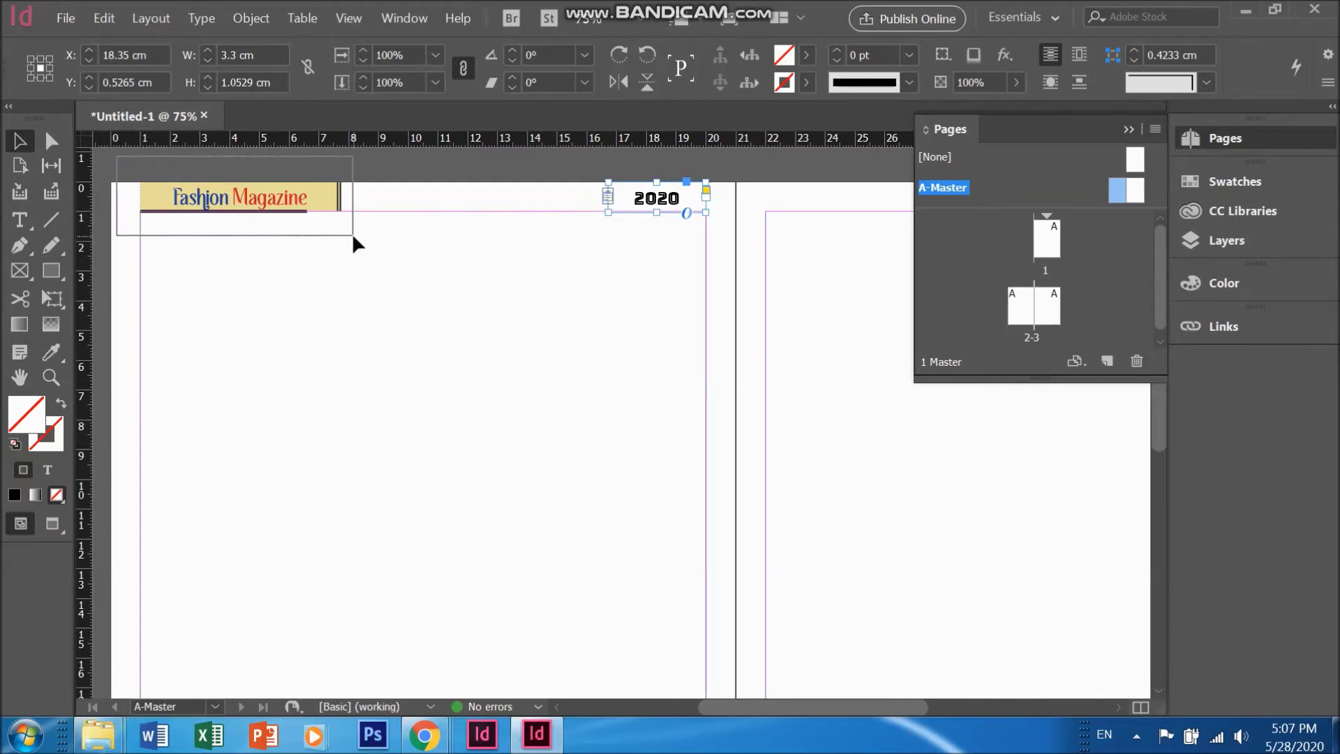
drag(354, 237, 354, 237)
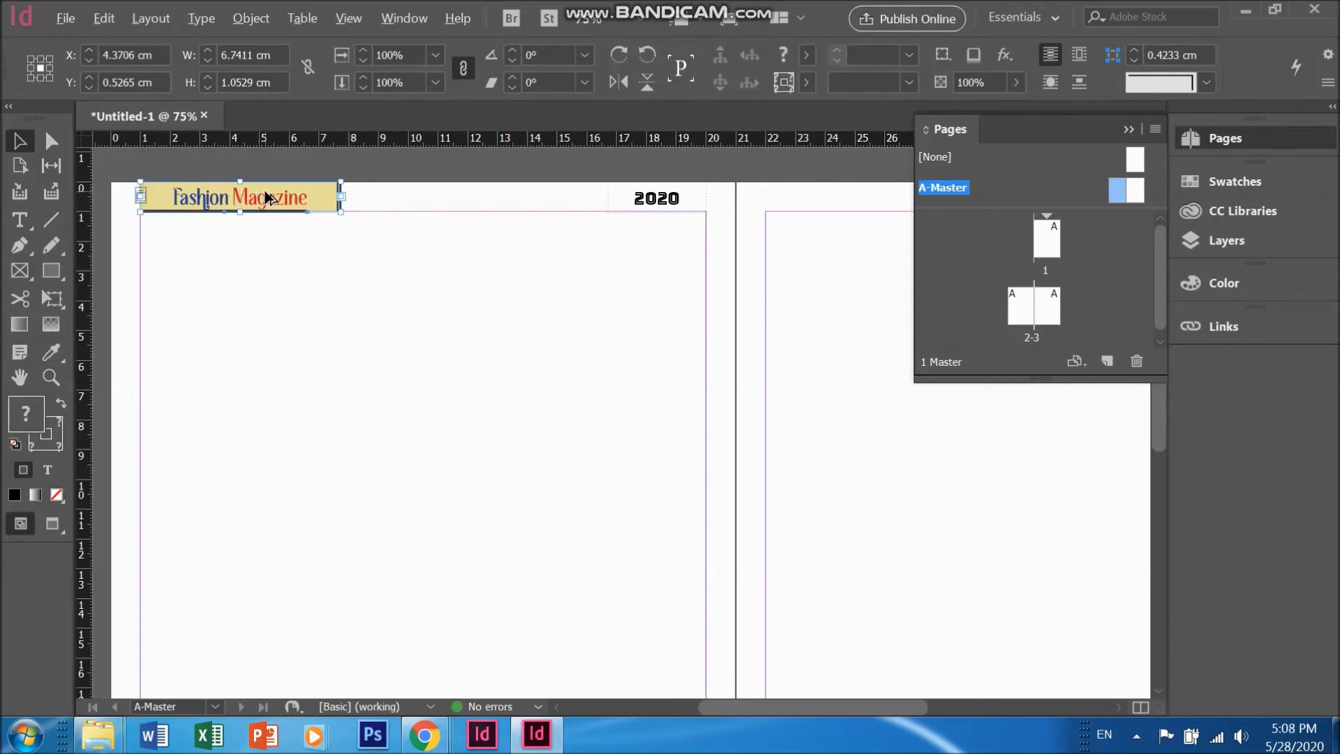
drag(267, 198, 893, 199)
click(1128, 129)
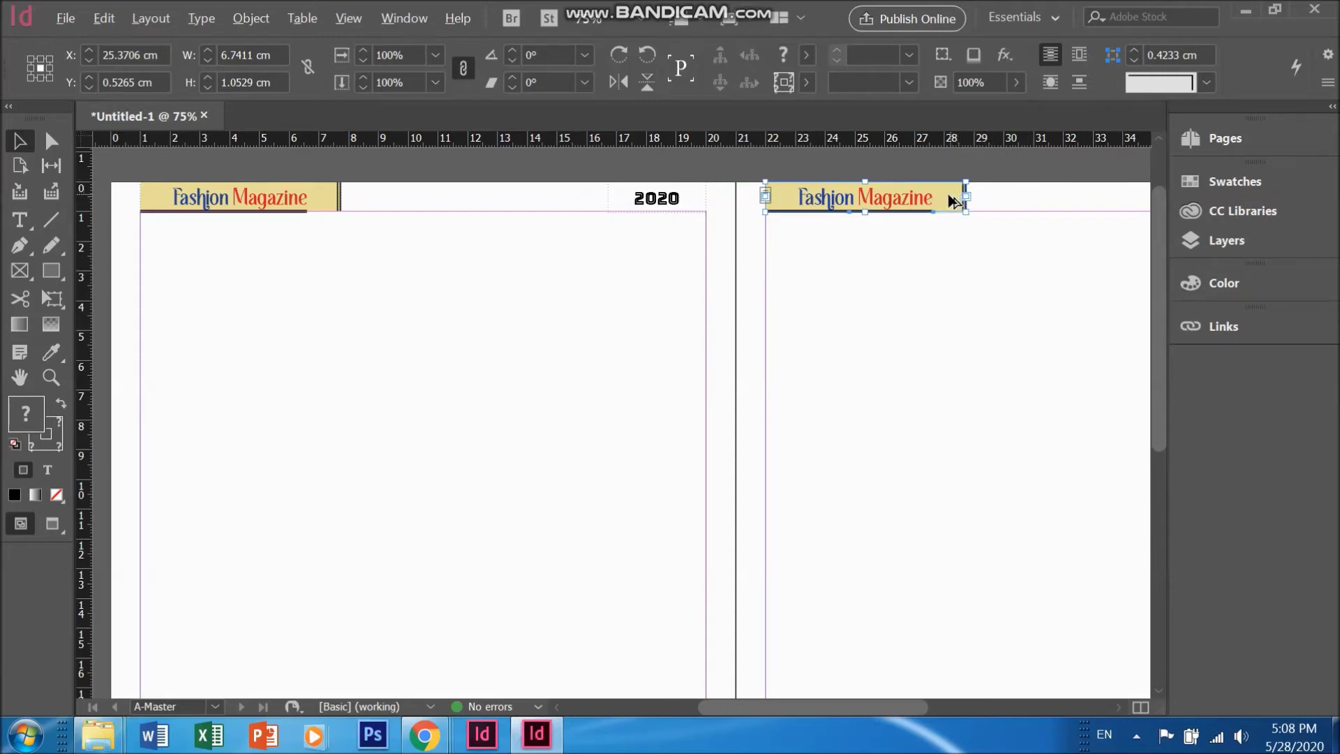
- Move the duplicated header along the page top to the right margin of the right master page
drag(943, 196, 873, 206)
mouse_move(956, 705)
mouse_down()
mouse_move(865, 701)
mouse_move(942, 704)
mouse_up()
click(916, 555)
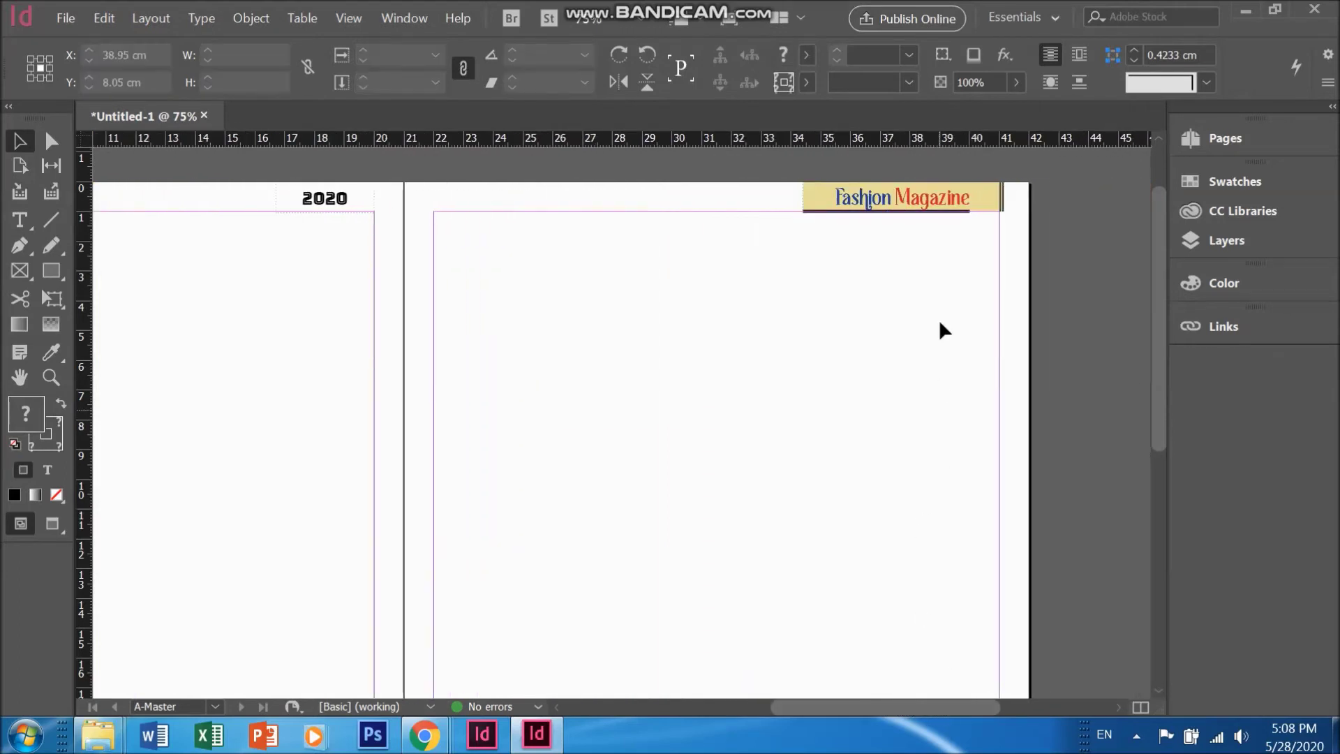
- Mirror the copied header's border by moving the double line to its left edge and the horizontal line to its right end
click(1002, 205)
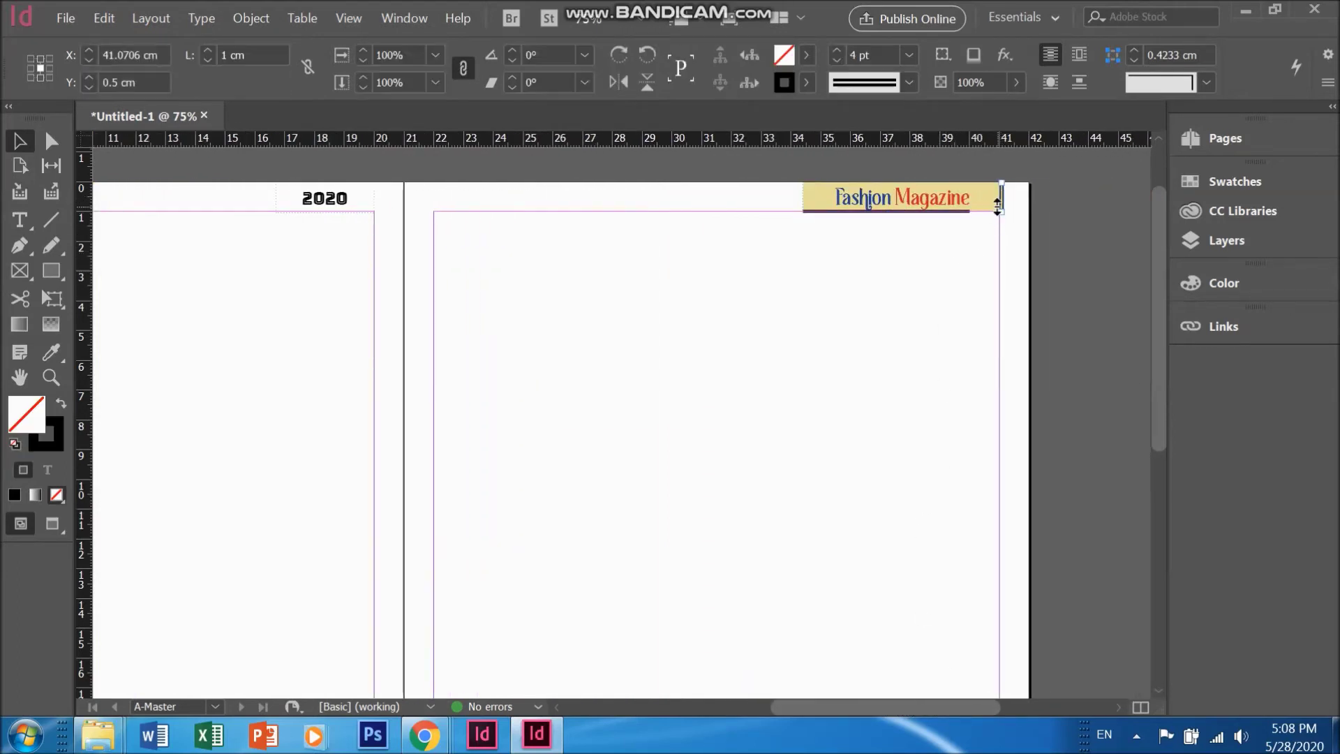
mouse_move(928, 224)
mouse_down()
mouse_move(1002, 196)
mouse_move(807, 201)
mouse_up()
- Copy the 2020 text frame to the left margin at the top of the right master page
scroll(837, 489, left, 3)
click(507, 190)
click(508, 190)
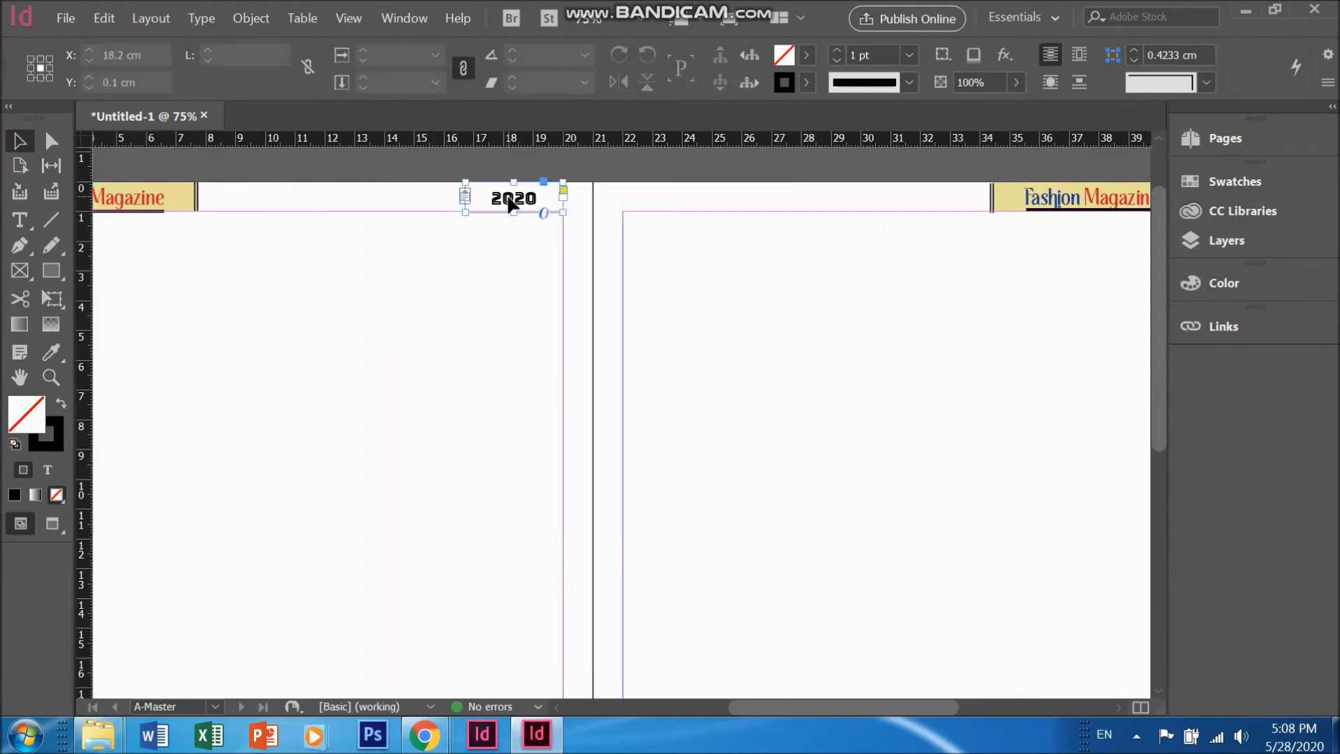
drag(513, 202, 676, 217)
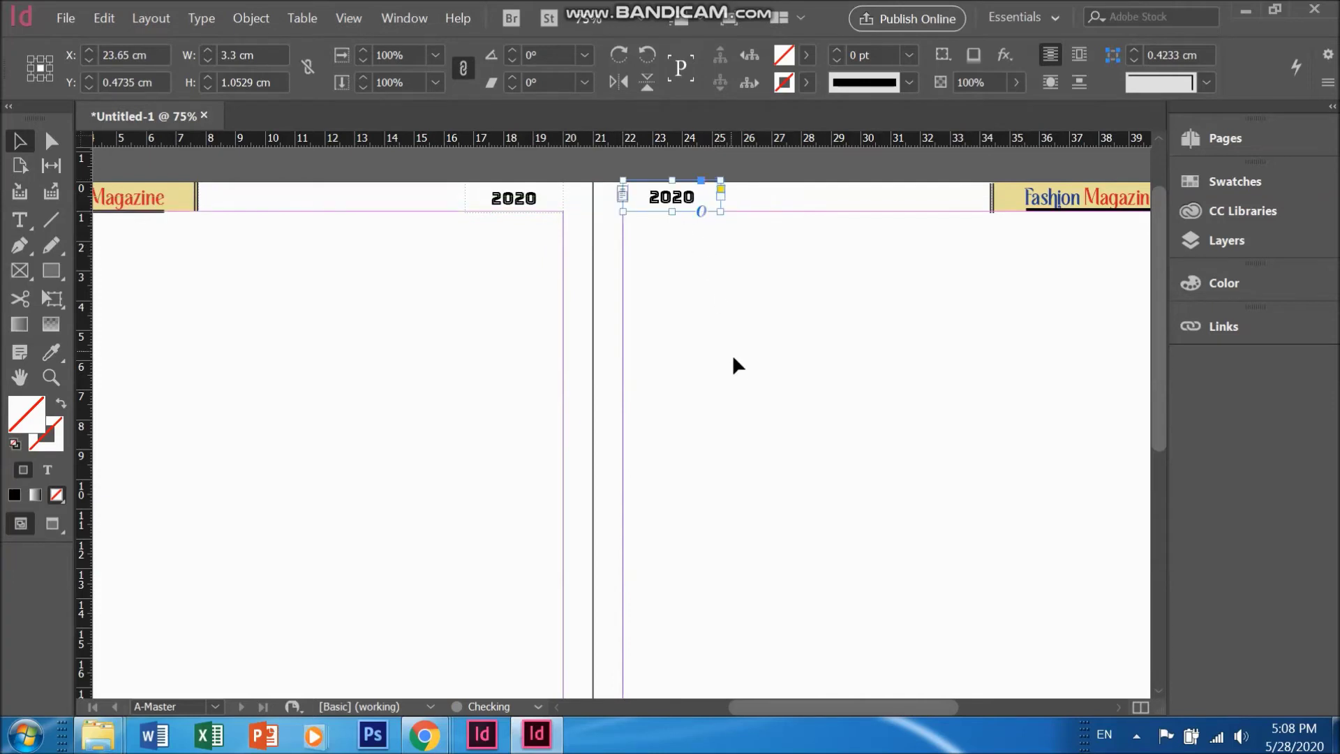
- Draw a 1.75 × 1 cm text frame in the left master page's bottom-left corner and insert the current page number marker
key(ctrl+minus)
key(h)
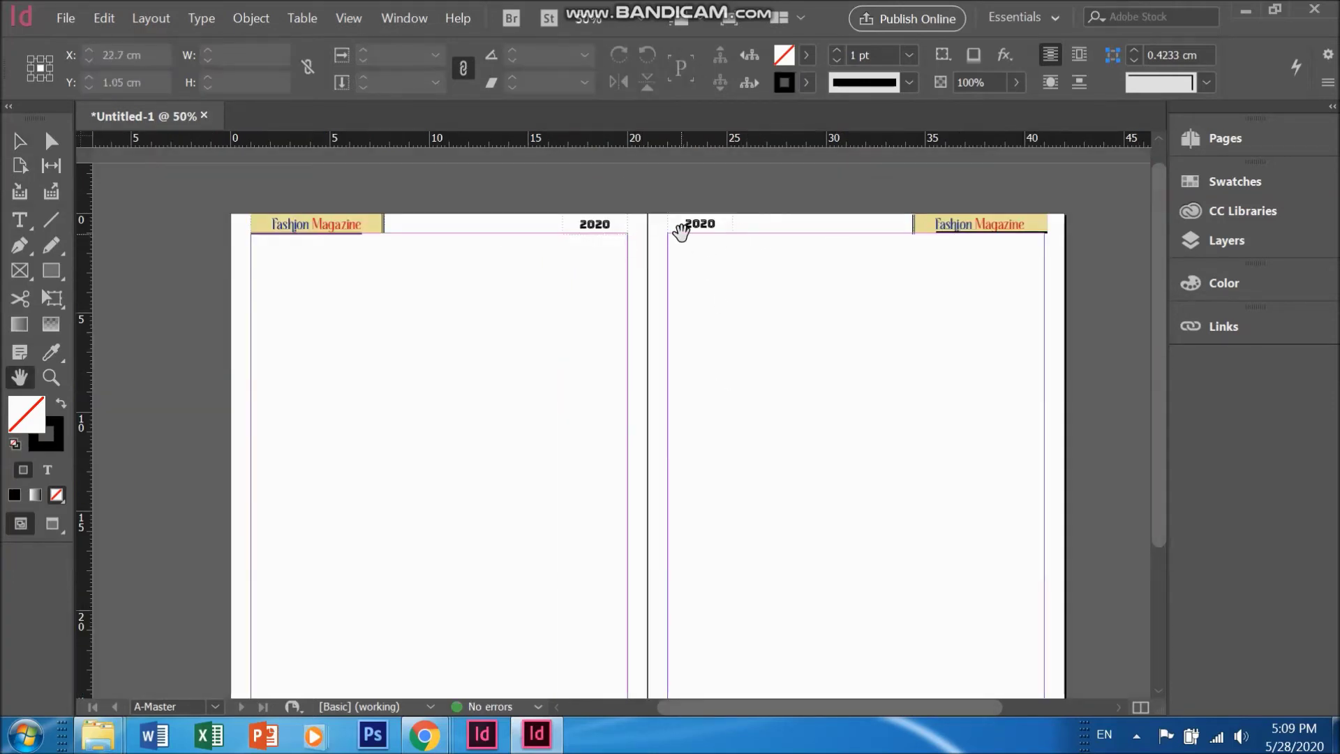
scroll(610, 458, down, 3)
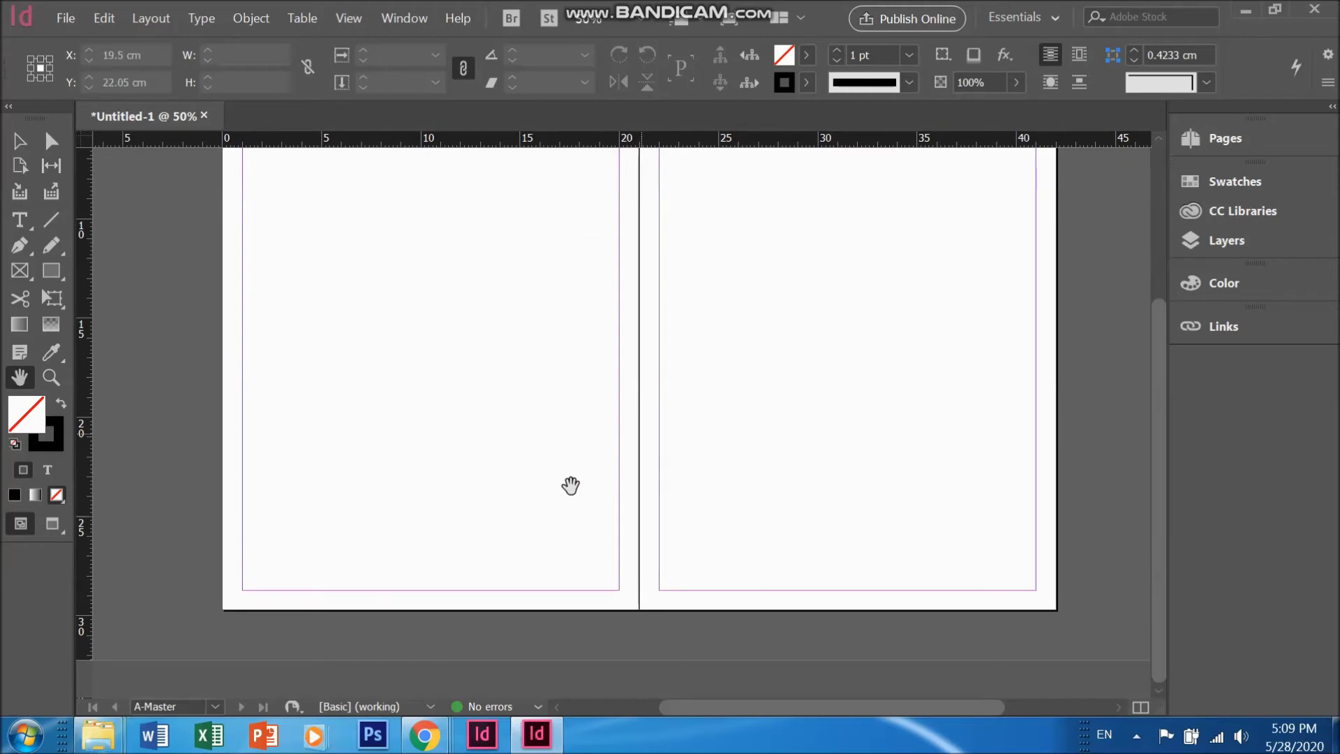
scroll(541, 449, left, 1)
alt+scroll(514, 577, up, 1)
scroll(517, 628, down, 2)
alt+scroll(504, 586, up, 1)
scroll(475, 524, left, 3)
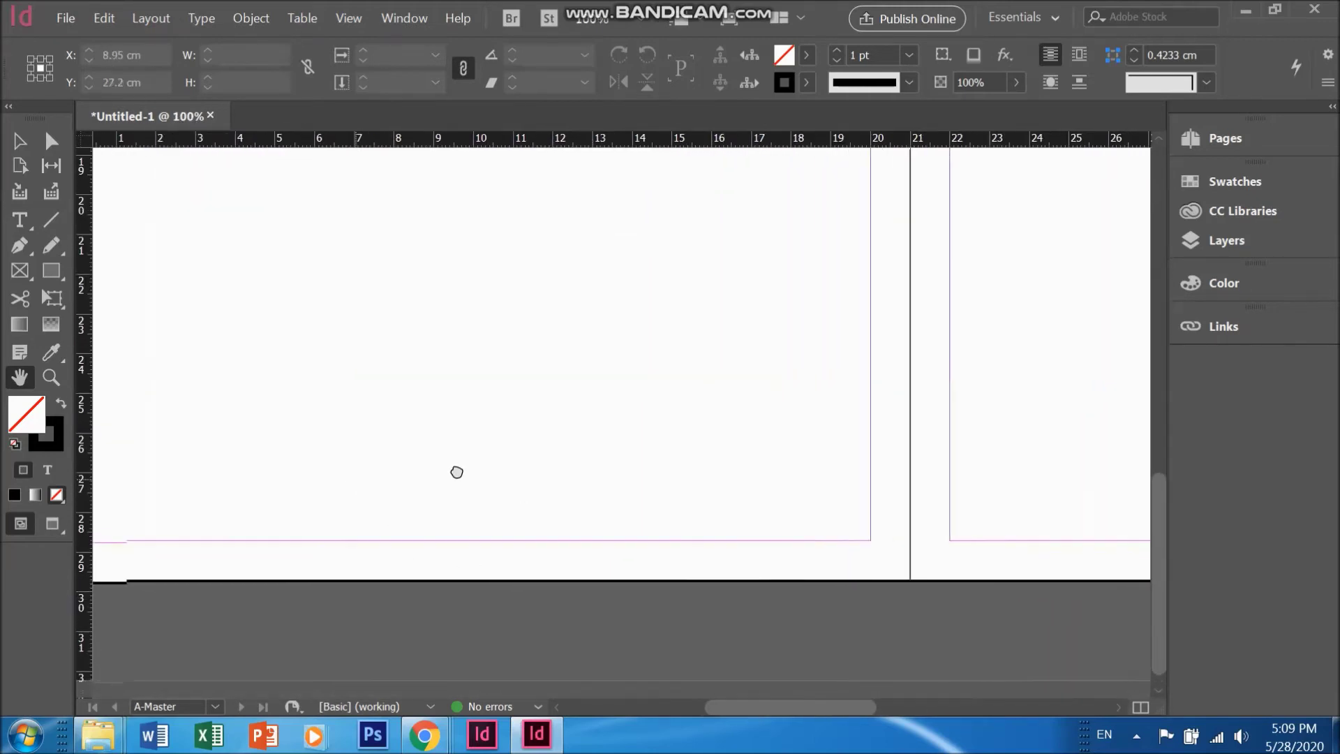
click(21, 220)
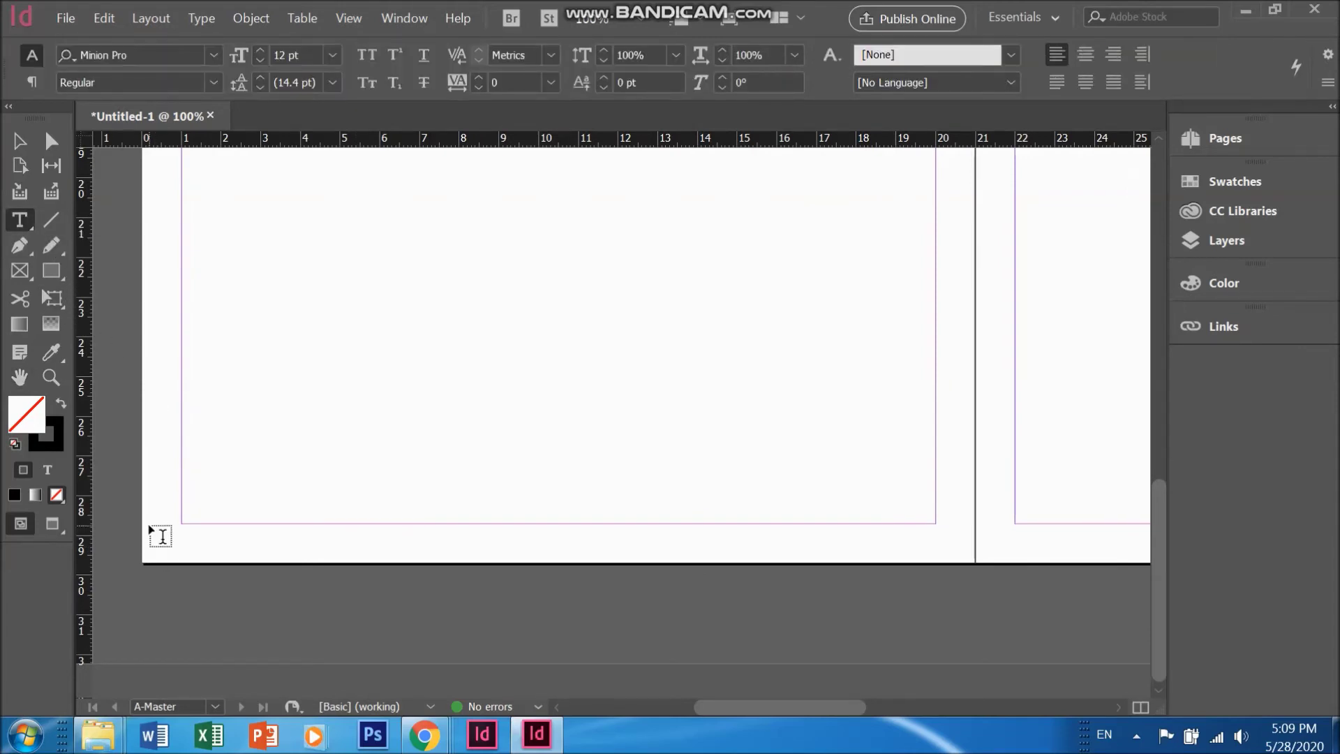
drag(143, 524, 211, 563)
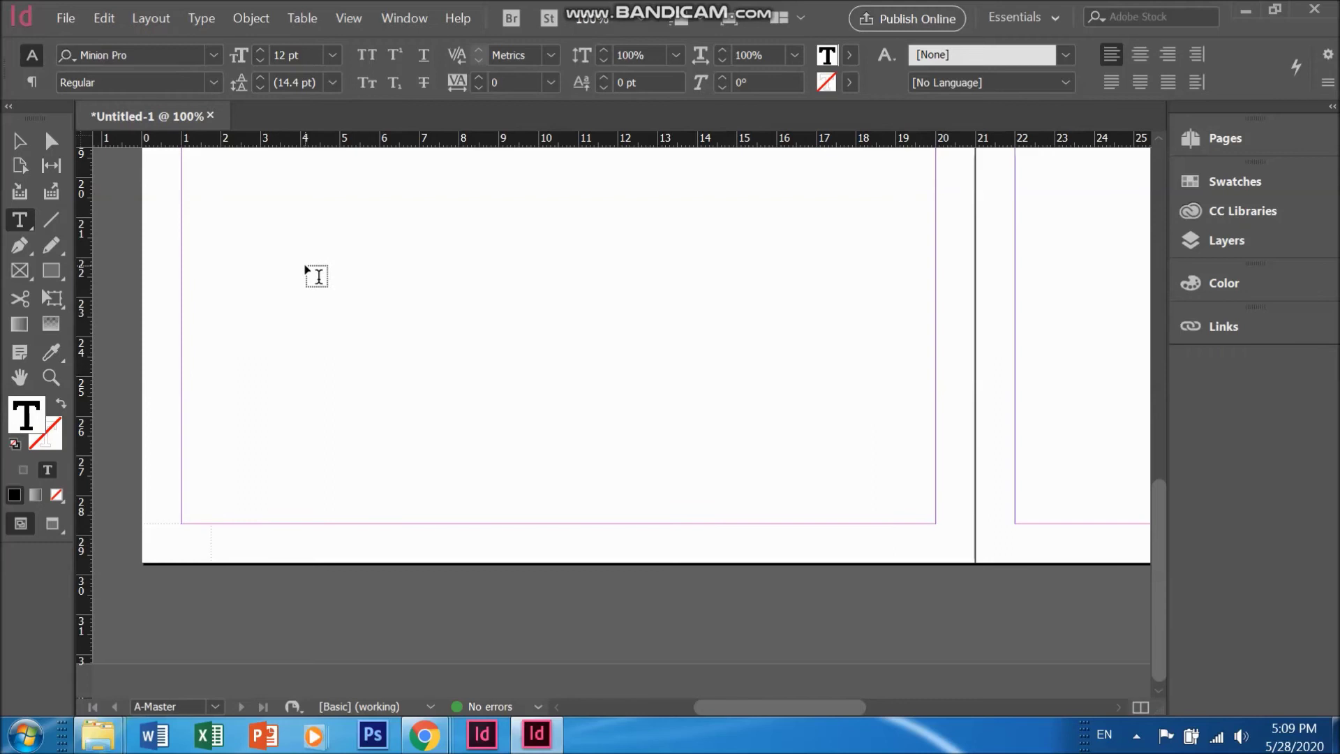
- Format the page number marker in Cinzel Black at 15 pt
key(ctrl+a)
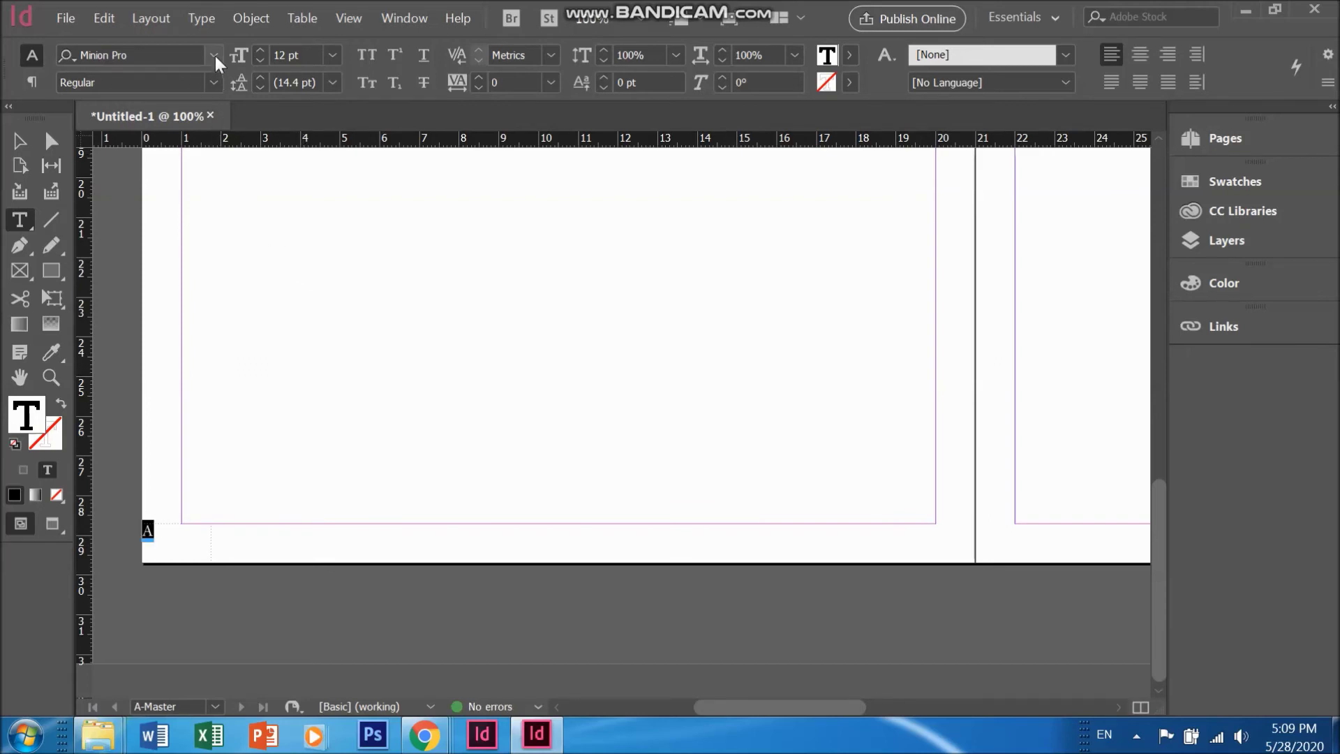
click(259, 50)
click(260, 50)
click(259, 50)
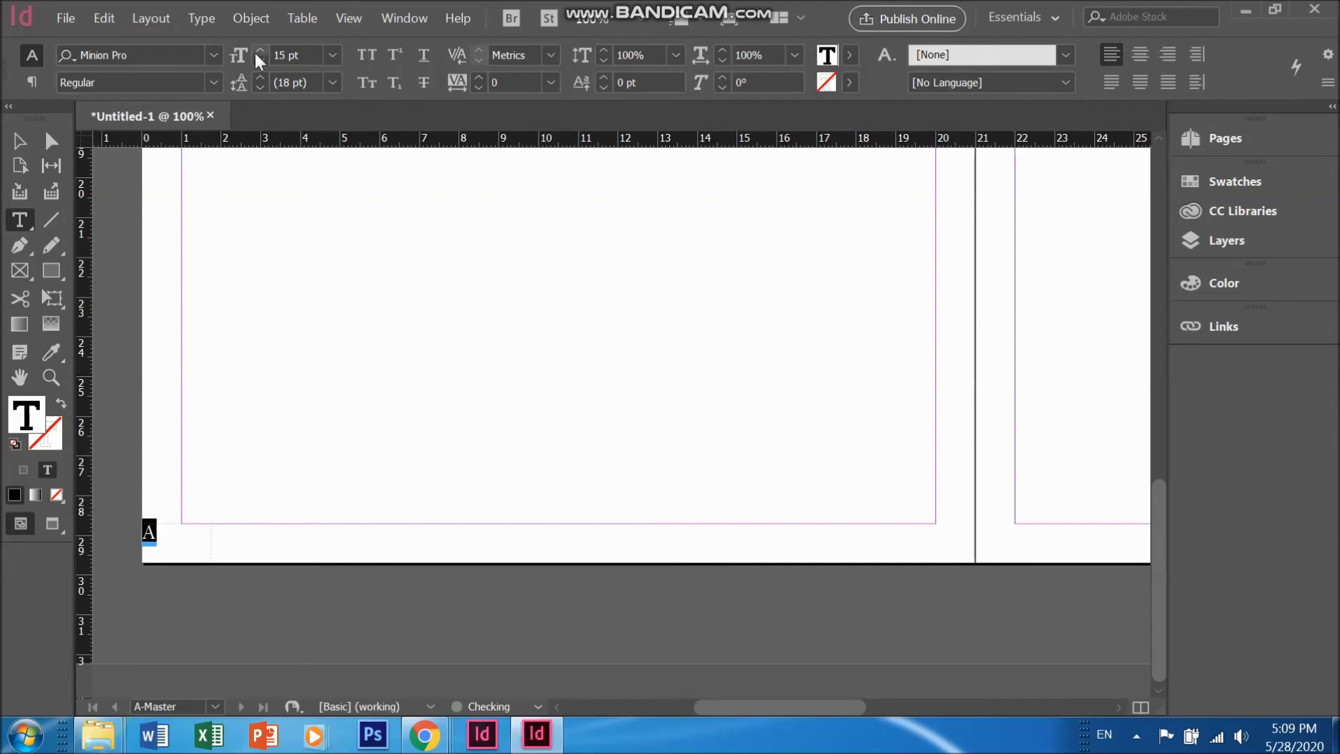
click(212, 54)
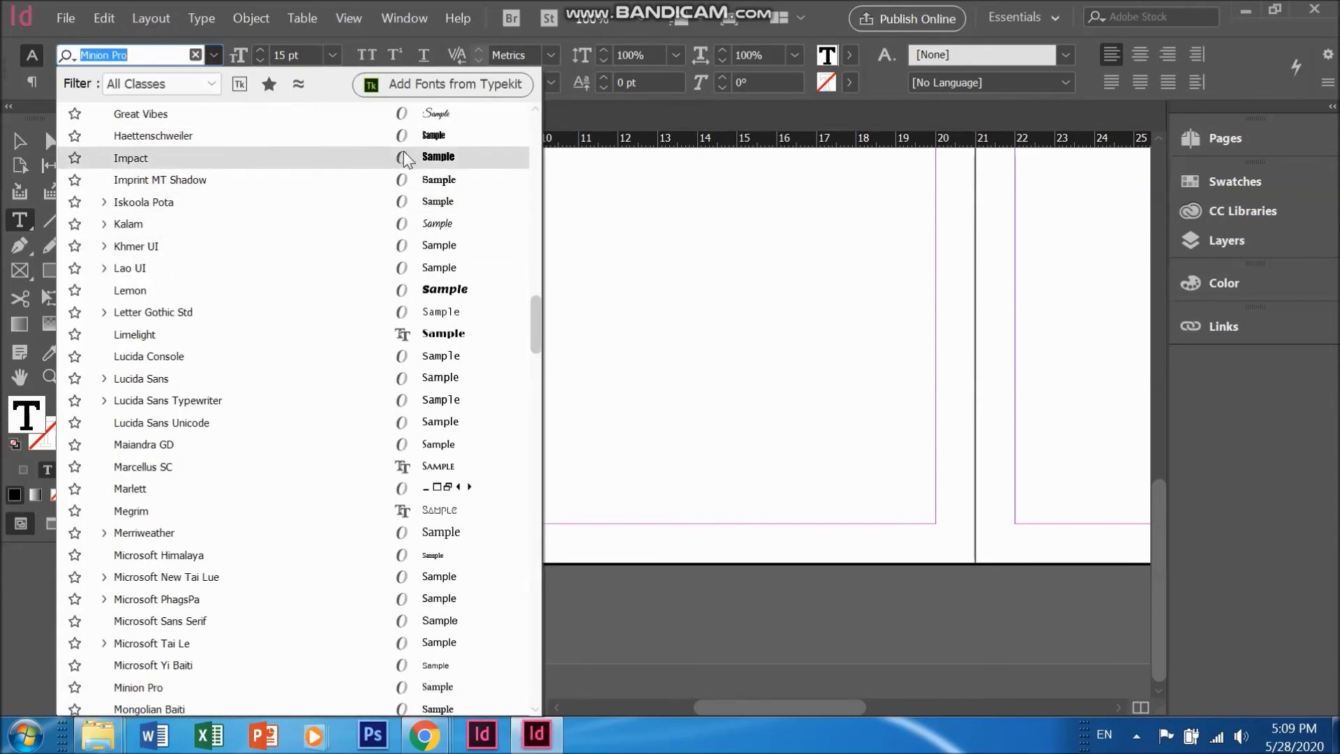
scroll(464, 349, down, 1)
scroll(468, 341, up, 3)
key(Escape)
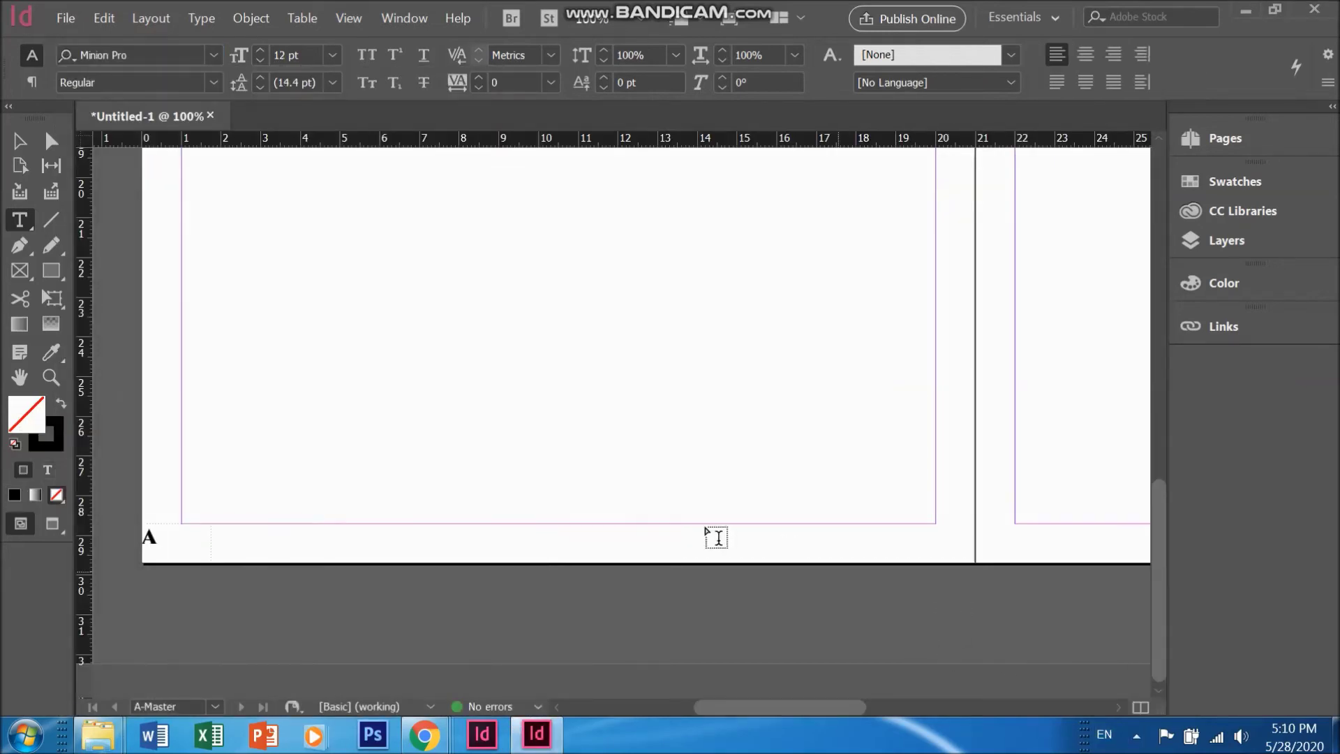
- Centre the page number marker horizontally and vertically within its text frame
double_click(150, 535)
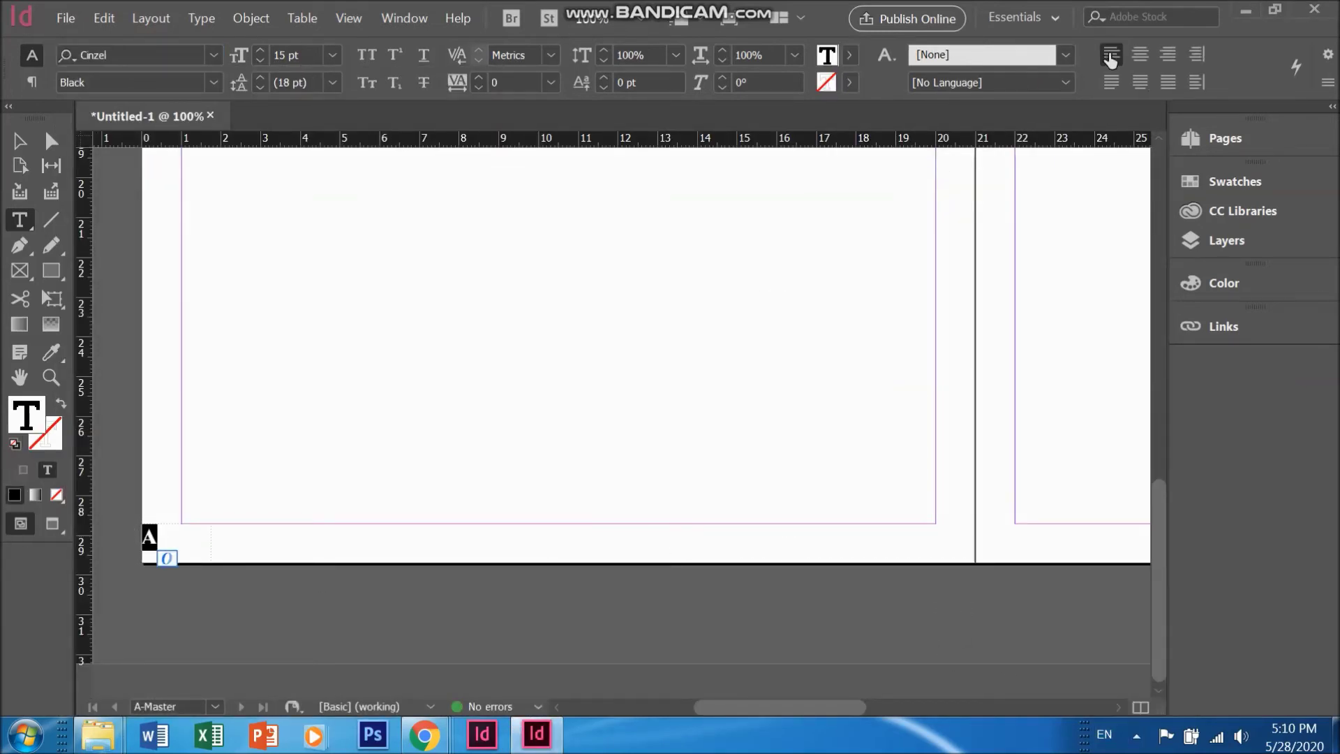
click(1139, 54)
key(ctrl+b)
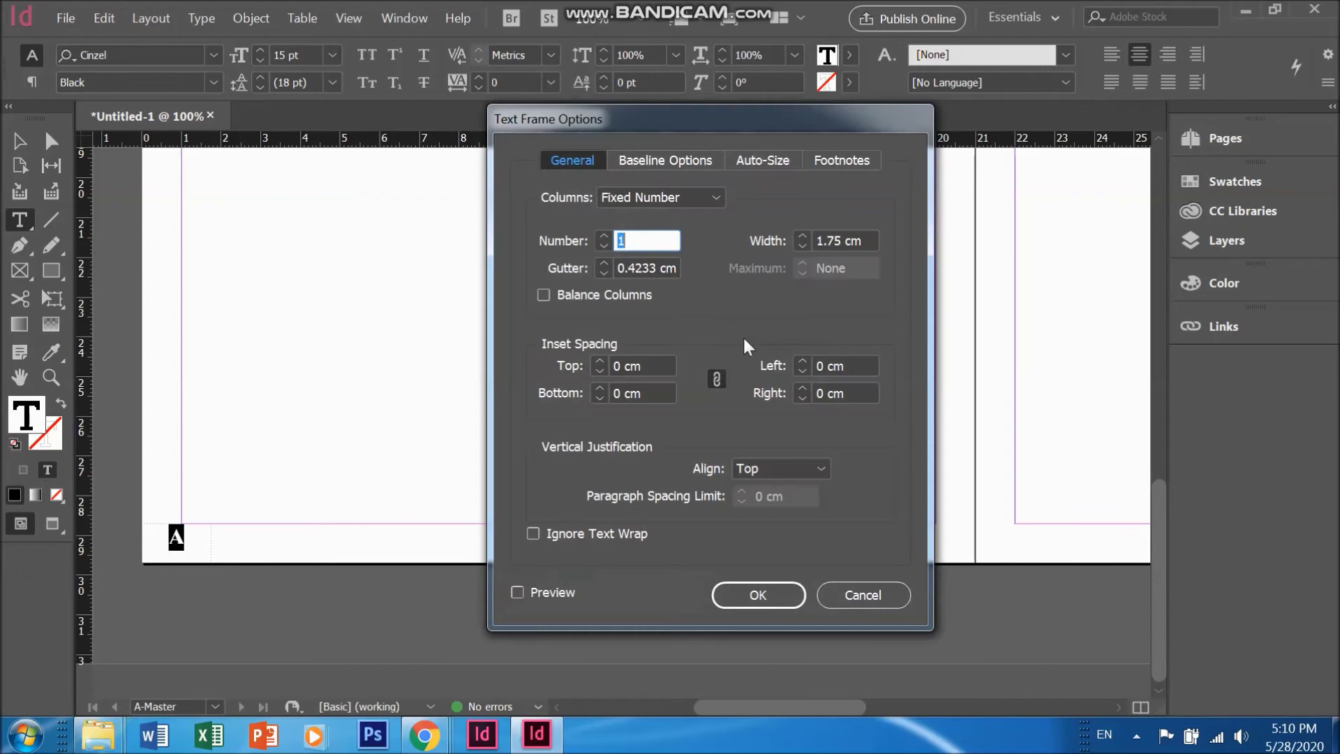
click(780, 468)
click(782, 511)
click(758, 596)
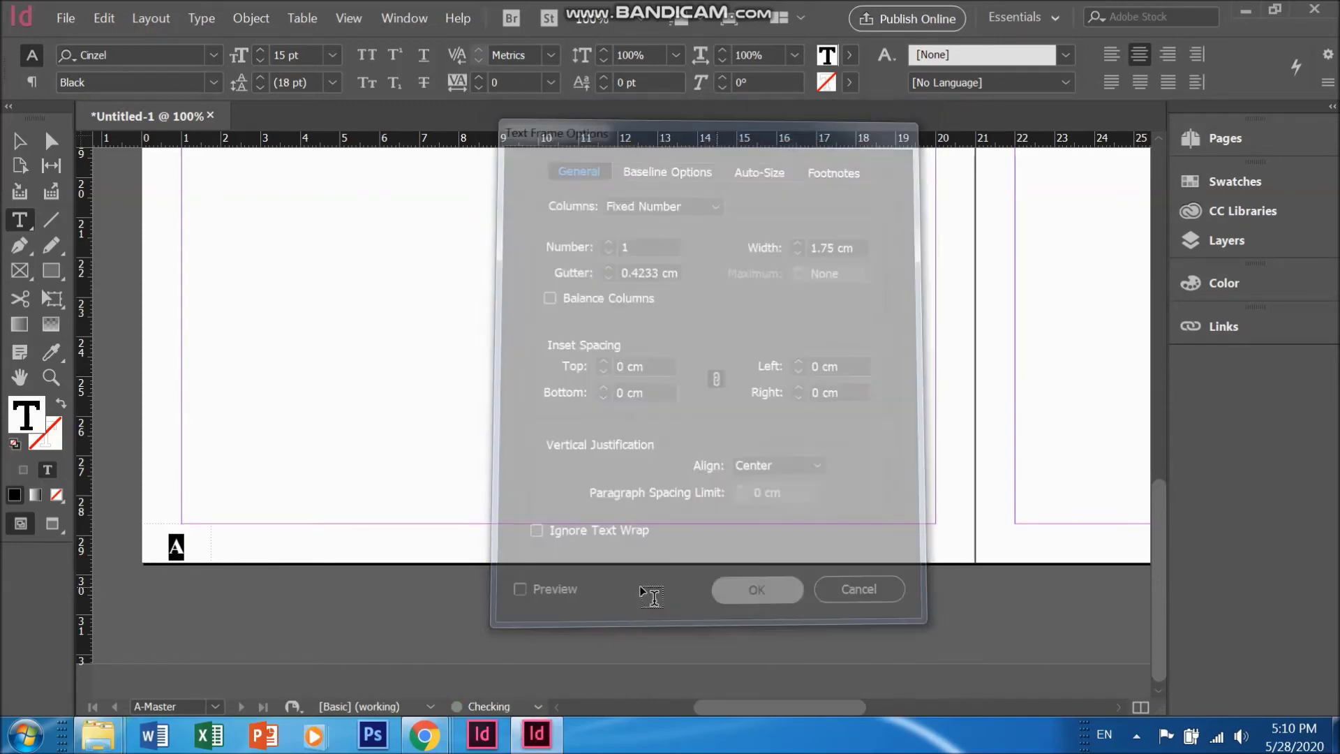
key(Escape)
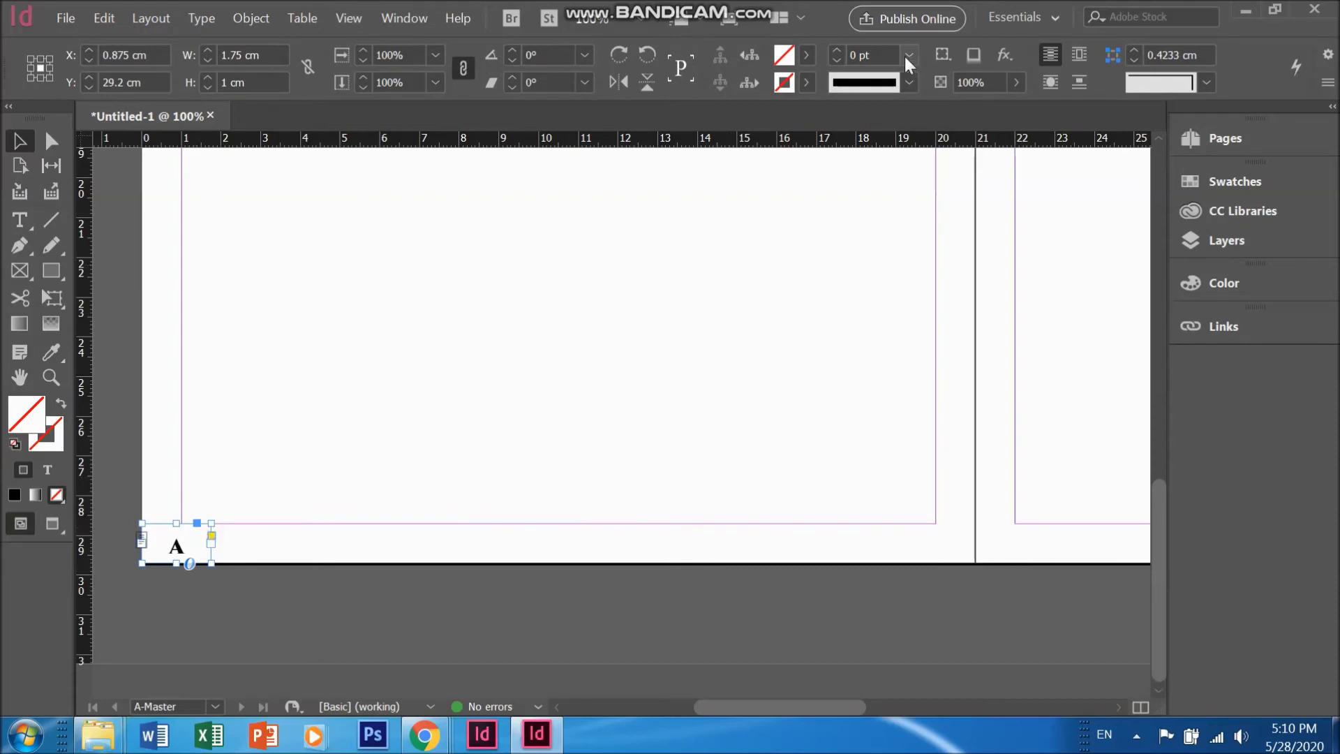
- Fill the page number text frame on the left master page with Black
click(348, 540)
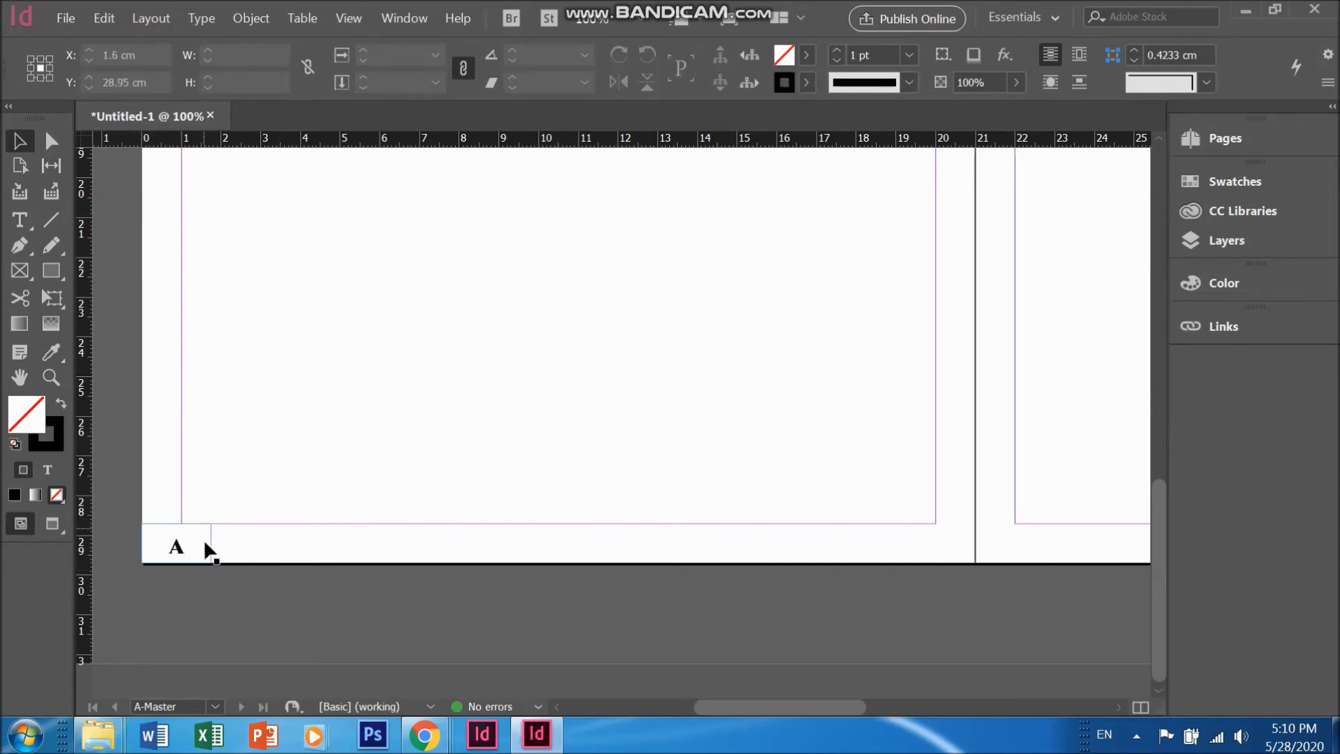
click(180, 531)
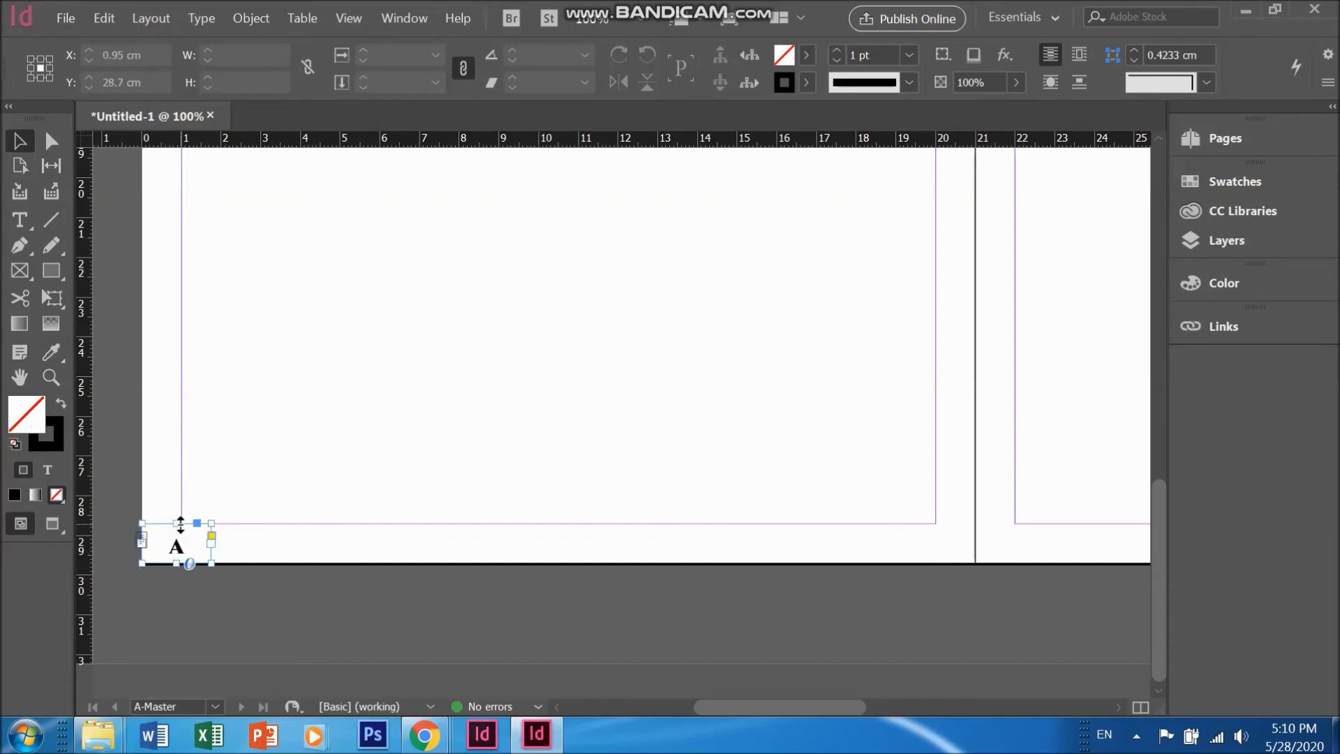
click(807, 55)
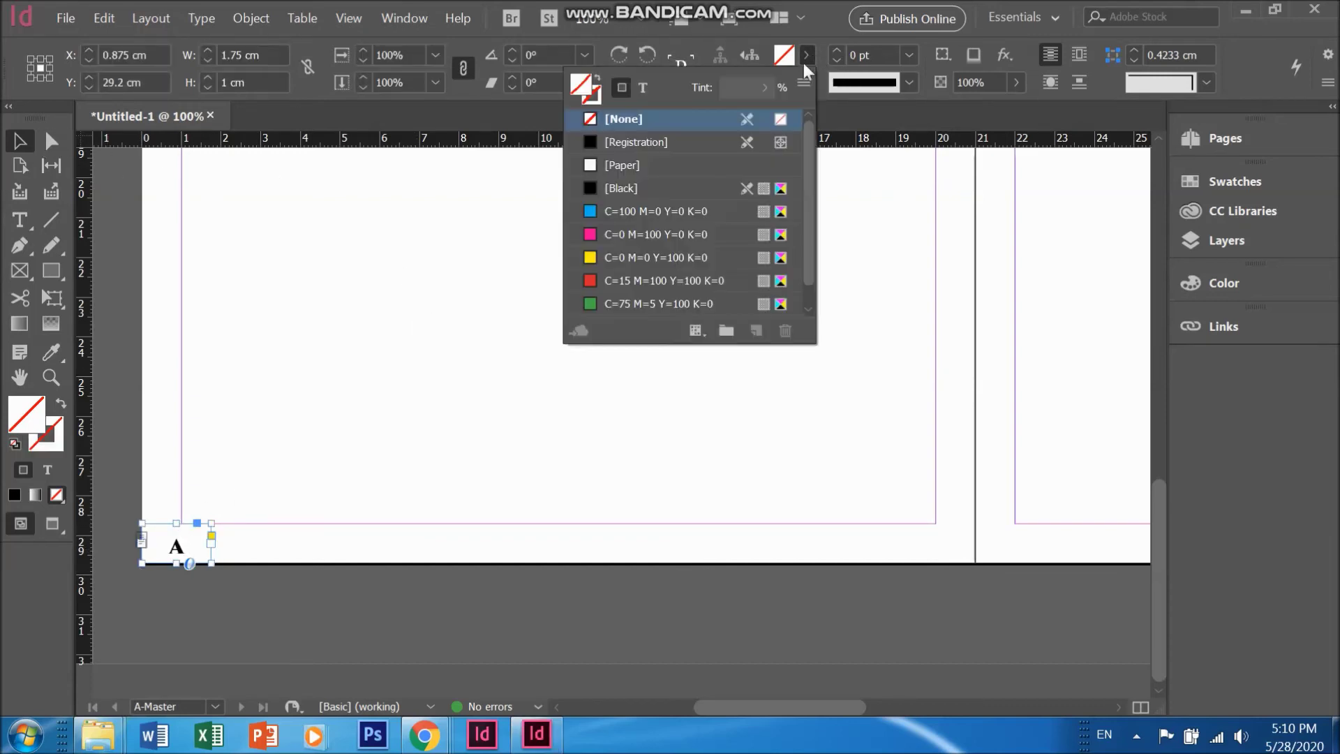
click(589, 182)
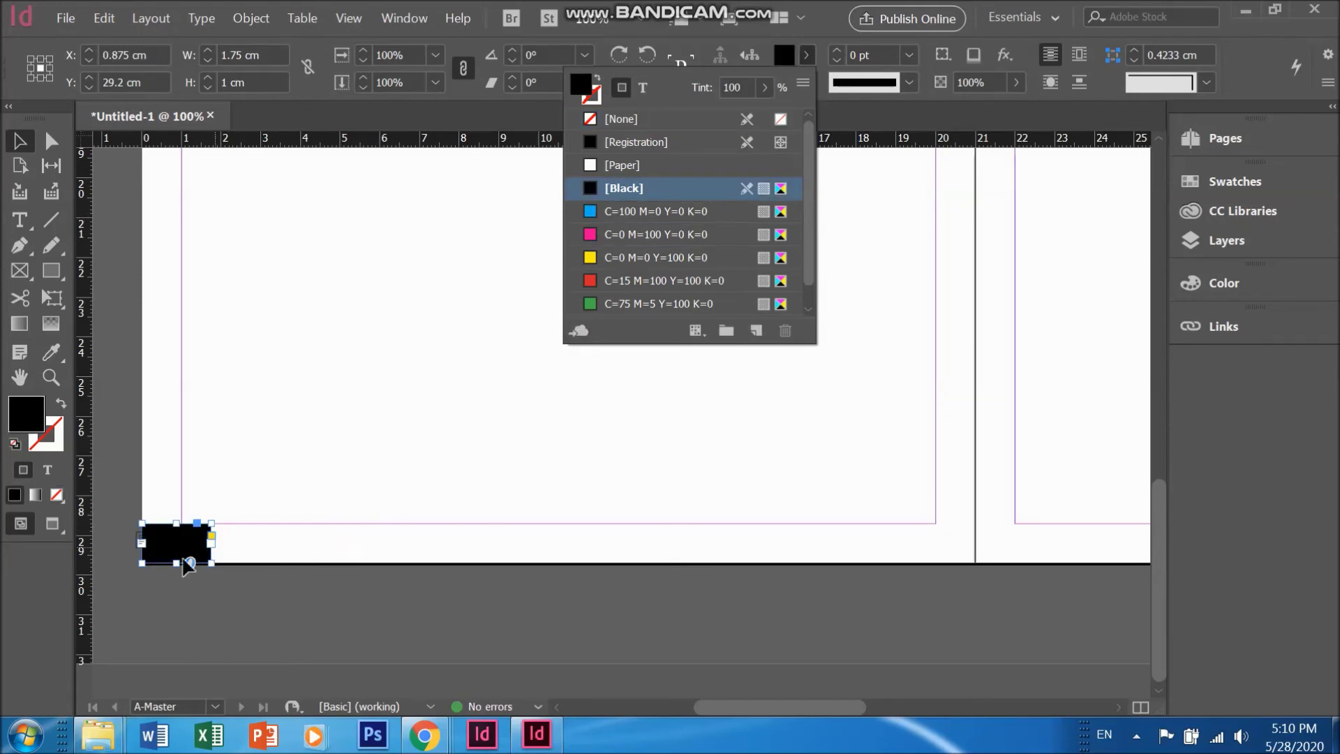
click(236, 556)
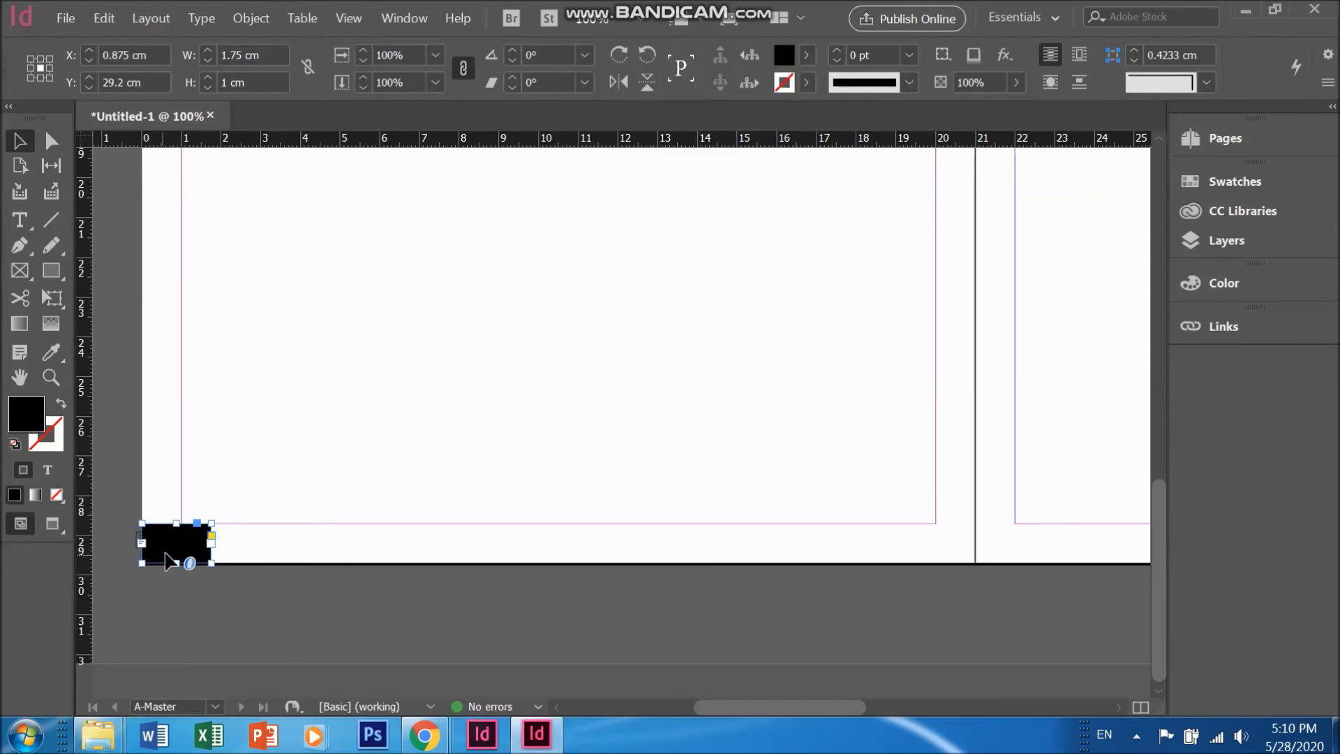
- Colour the page number marker Paper white and copy its frame to the bottom-right corner of the right master page
double_click(173, 546)
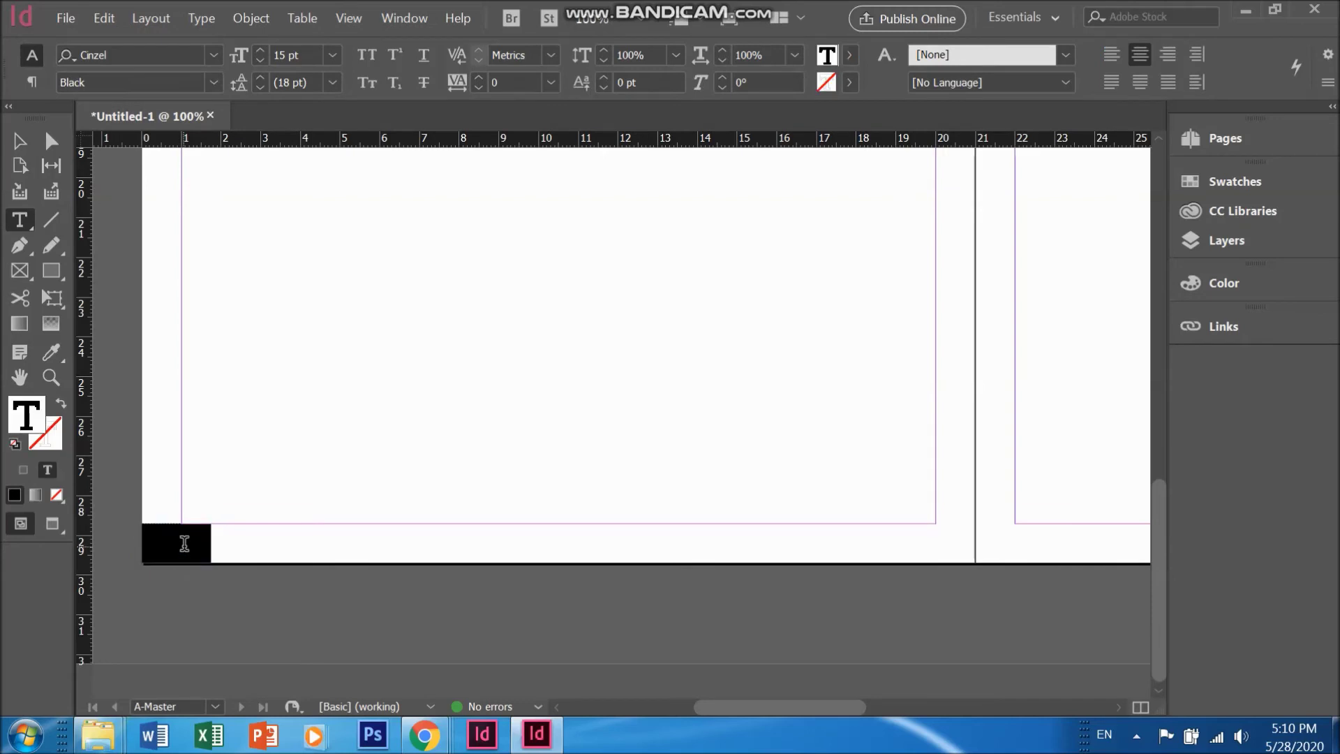
click(849, 56)
click(636, 168)
key(Escape)
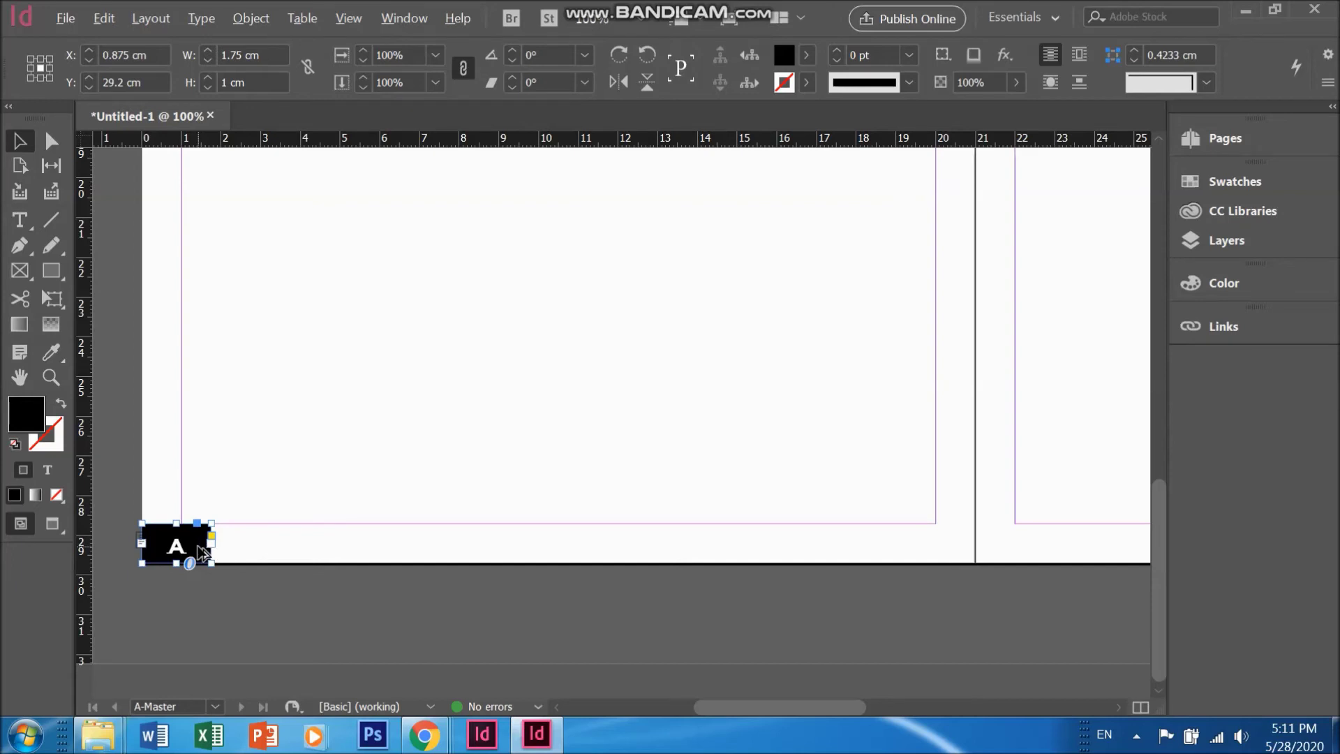
drag(202, 553, 637, 551)
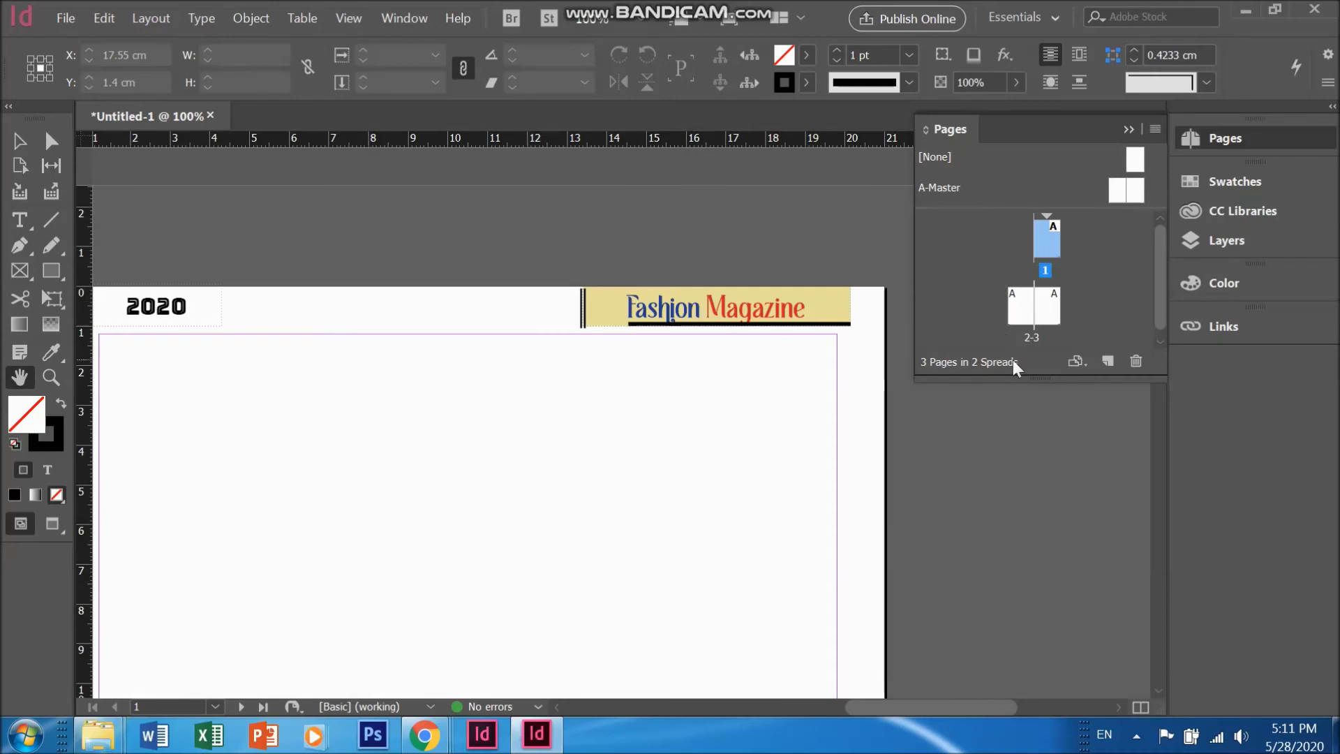
- Examine the header and the page number box on document page 1
drag(649, 366, 659, 445)
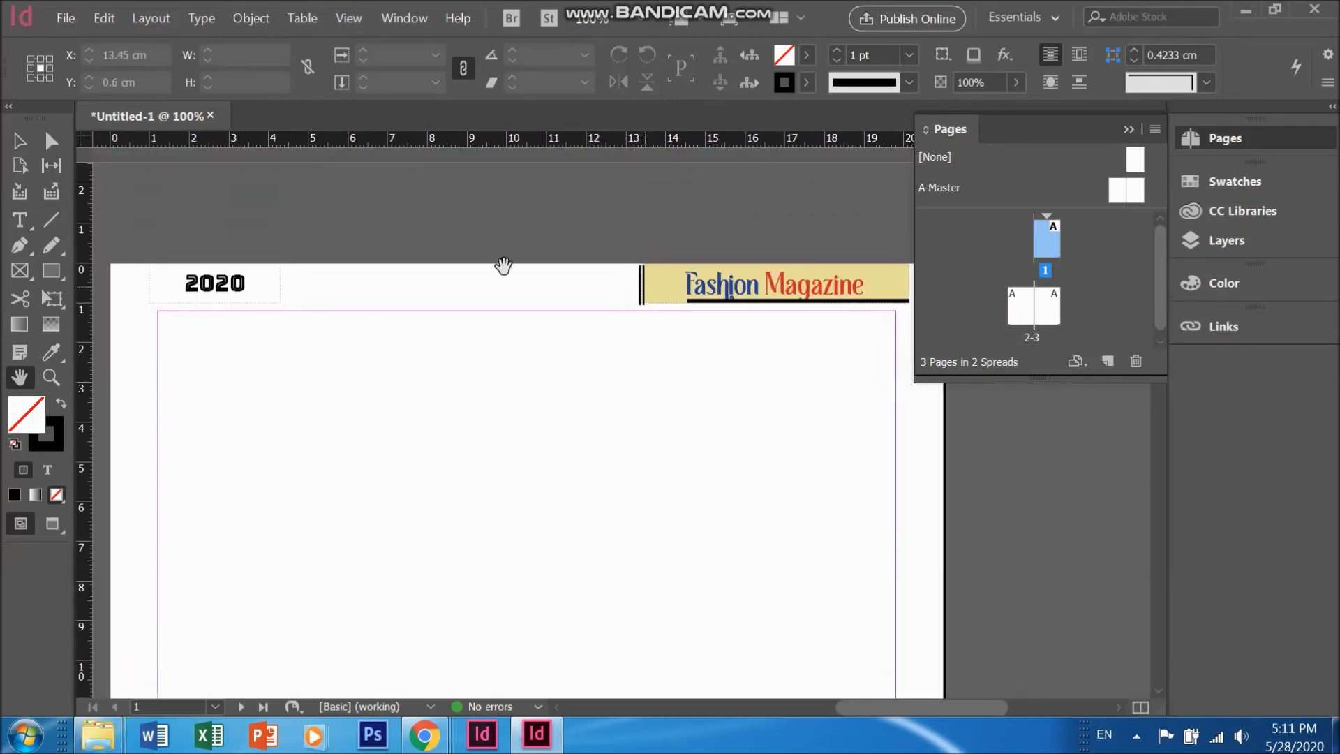
drag(726, 485, 751, 359)
scroll(726, 315, down, 8)
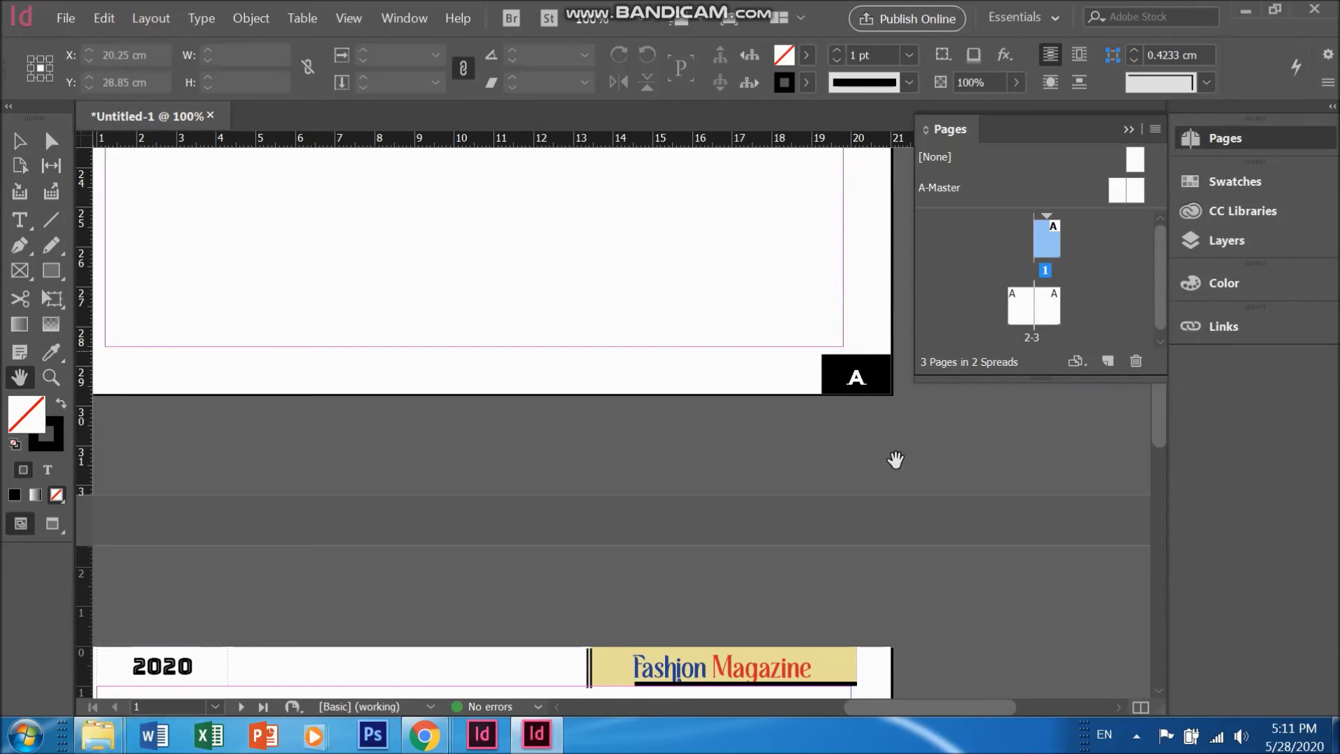
scroll(803, 530, down, 3)
scroll(666, 575, up, 5)
scroll(666, 575, up, 8)
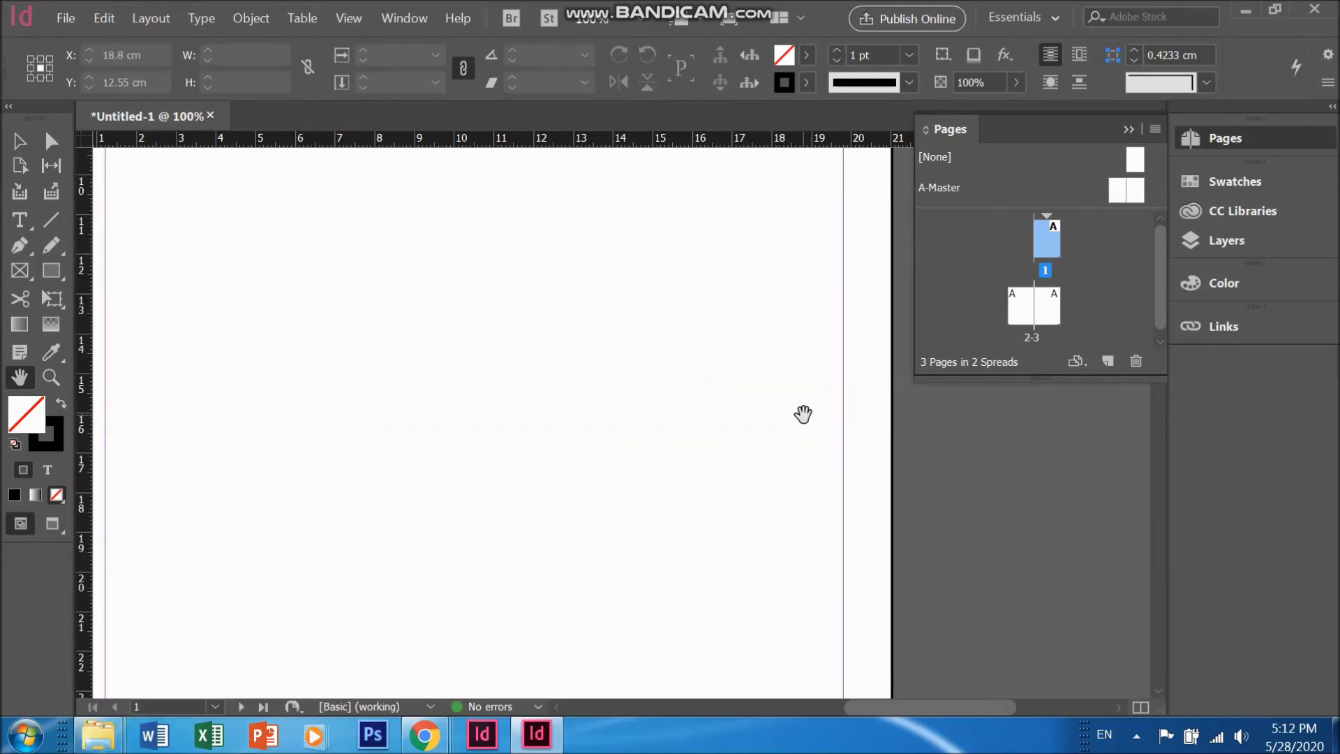
- Replace the character in the left master page's black page number frame with the Current Page Number marker
click(1131, 199)
double_click(1125, 199)
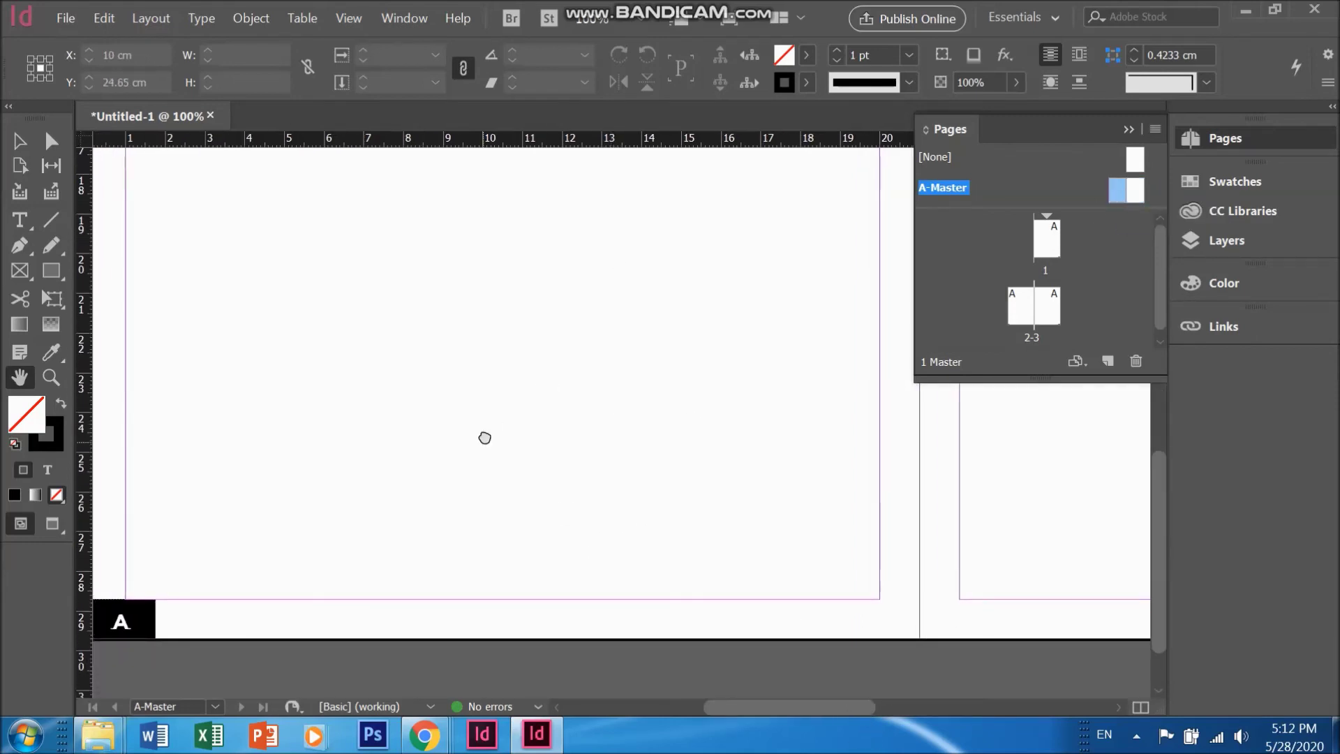
drag(485, 437, 538, 316)
key(t)
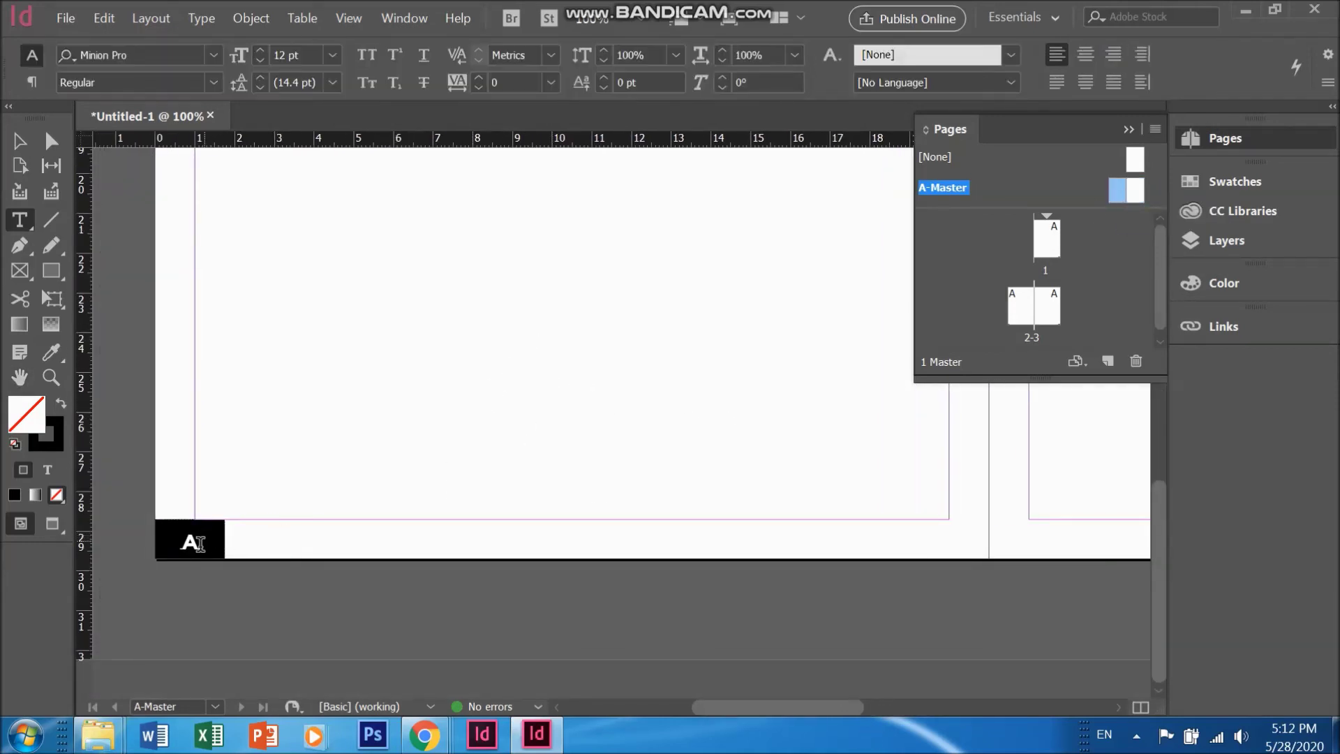
click(199, 544)
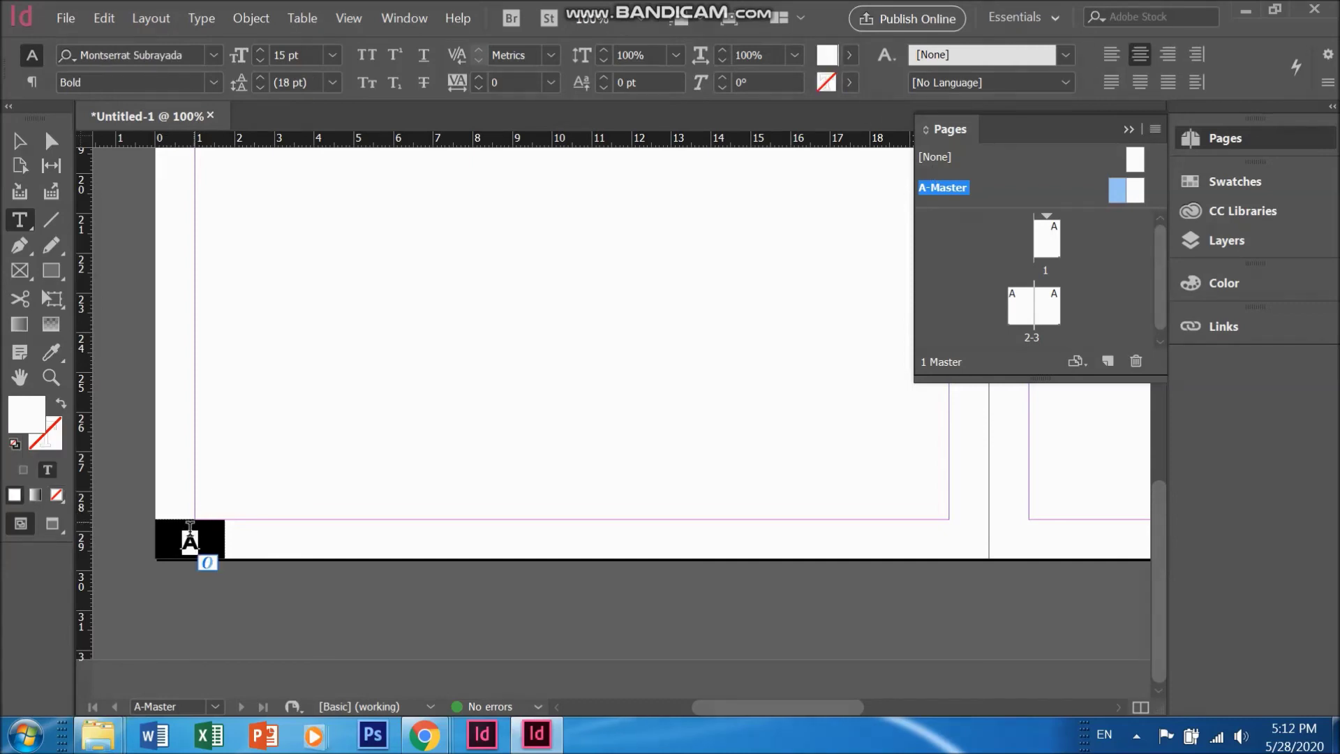
click(202, 538)
double_click(193, 543)
click(201, 19)
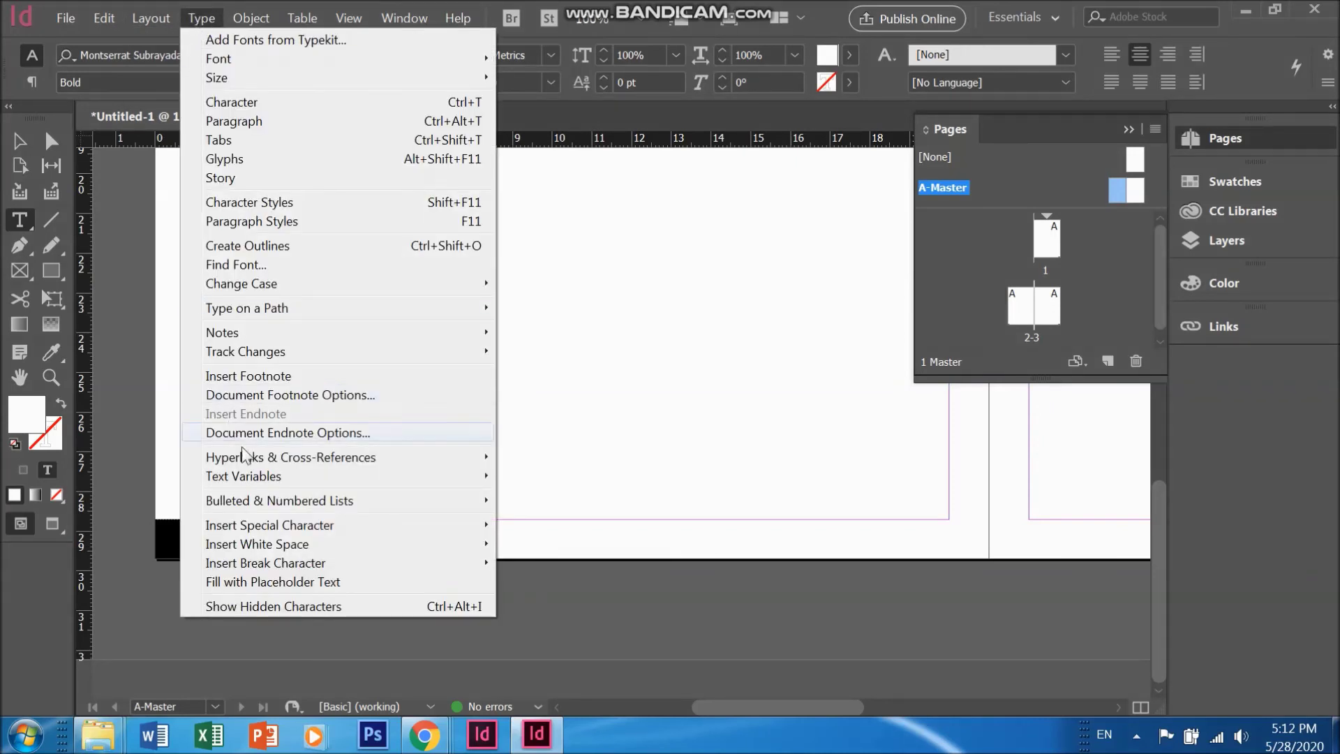
mouse_move(311, 530)
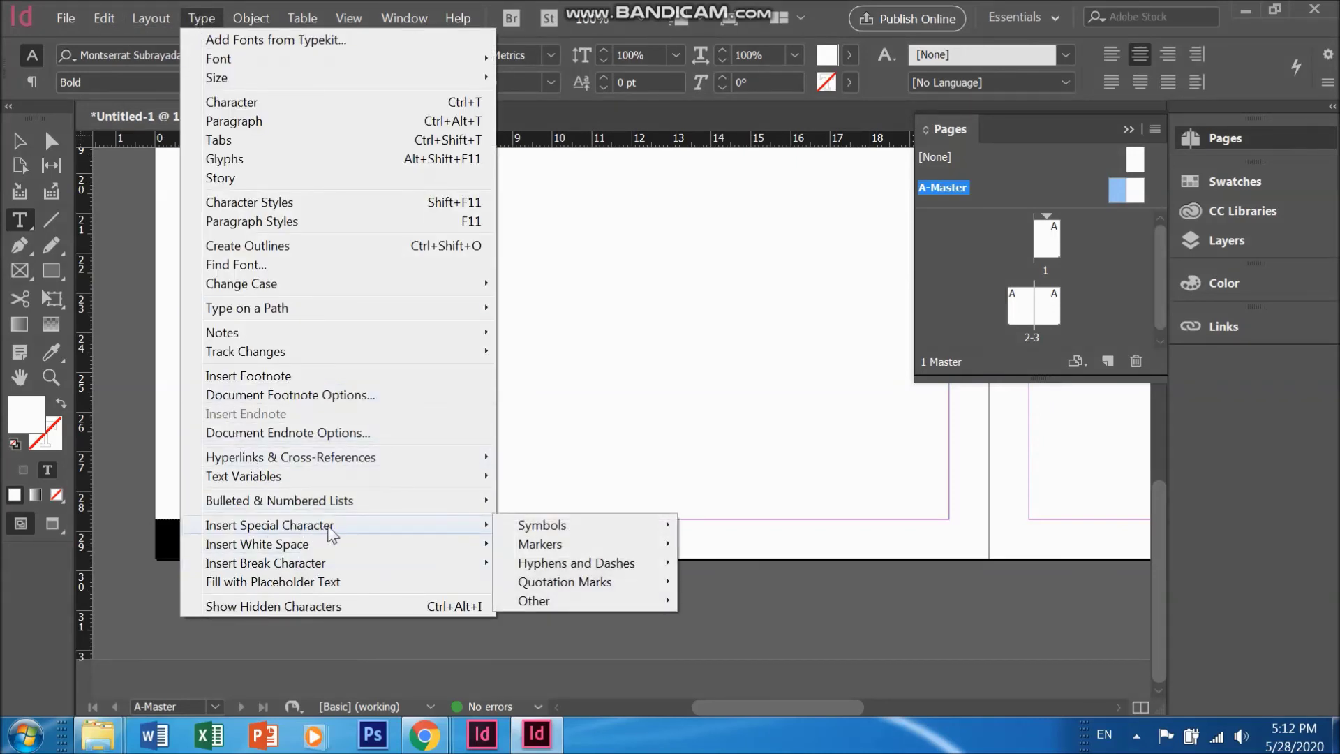
mouse_move(551, 549)
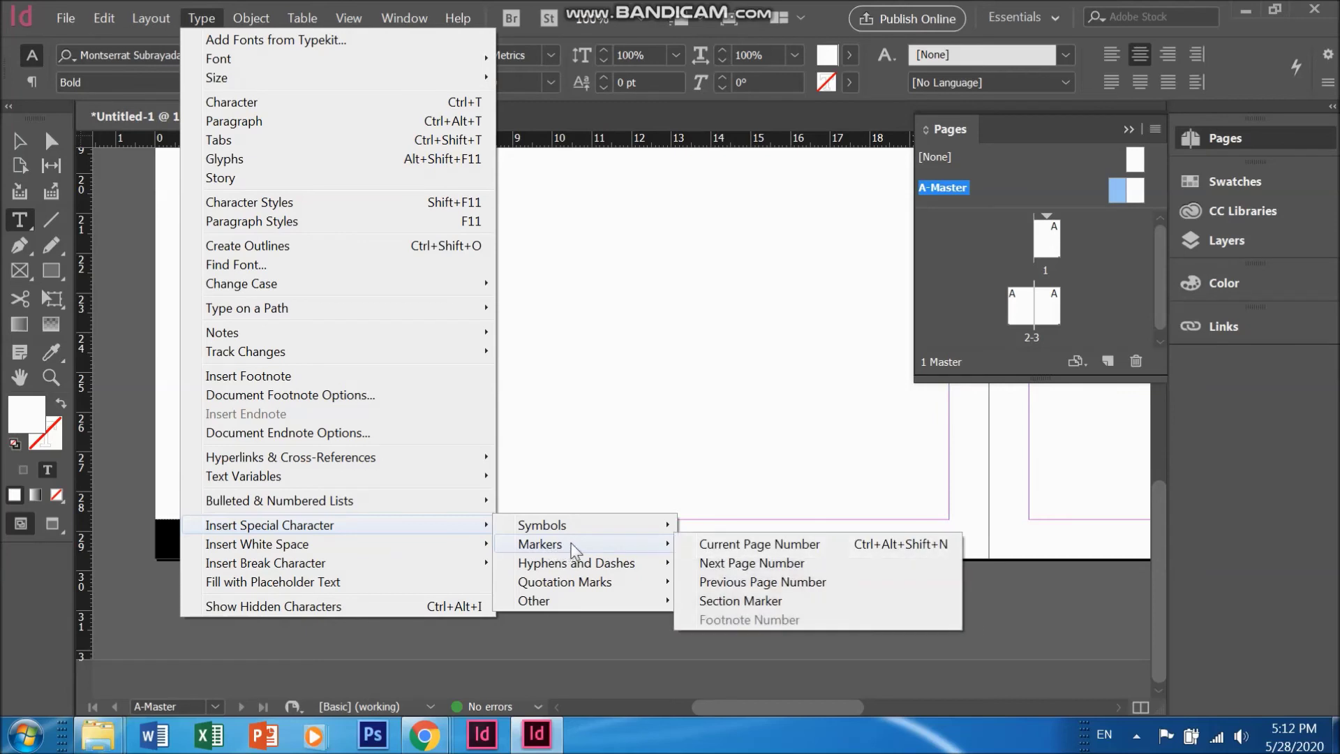
click(823, 546)
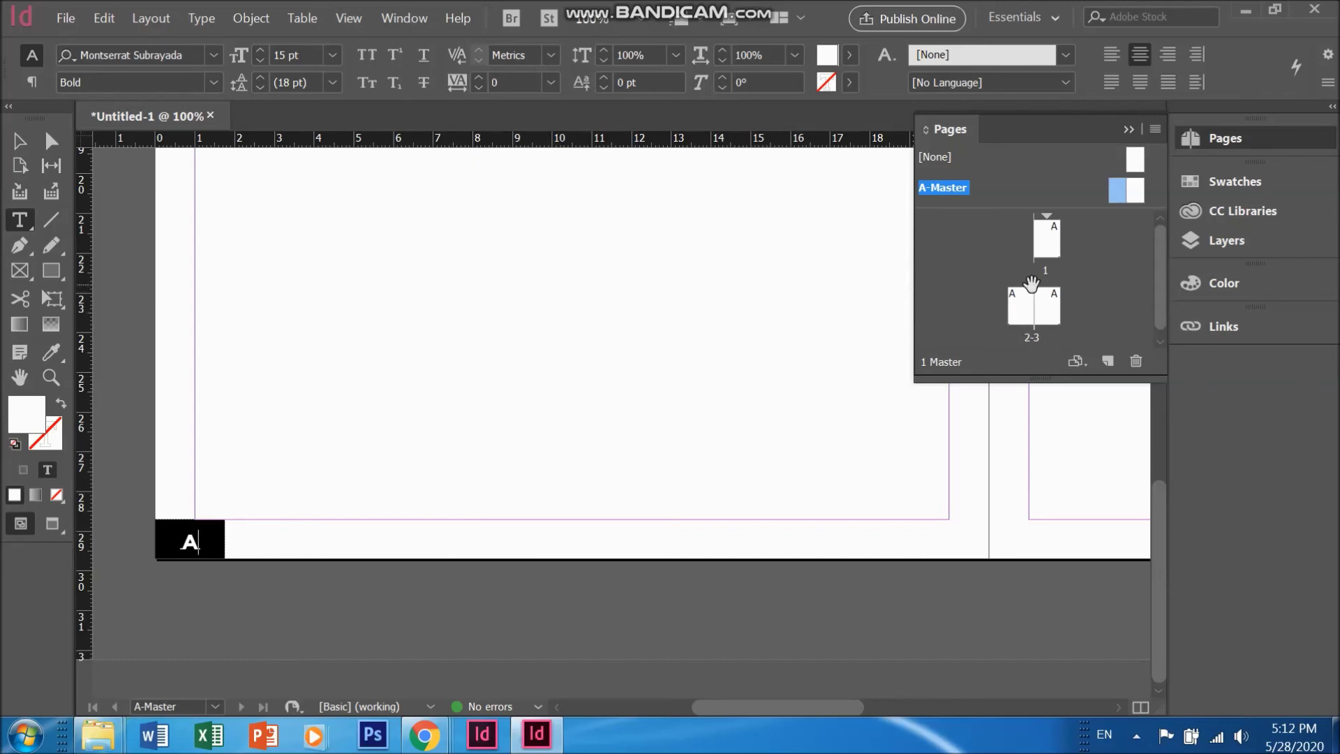
- Check the numbers on pages 2 and 3, and replace the right master page's number character with the Current Page Number marker
double_click(1019, 322)
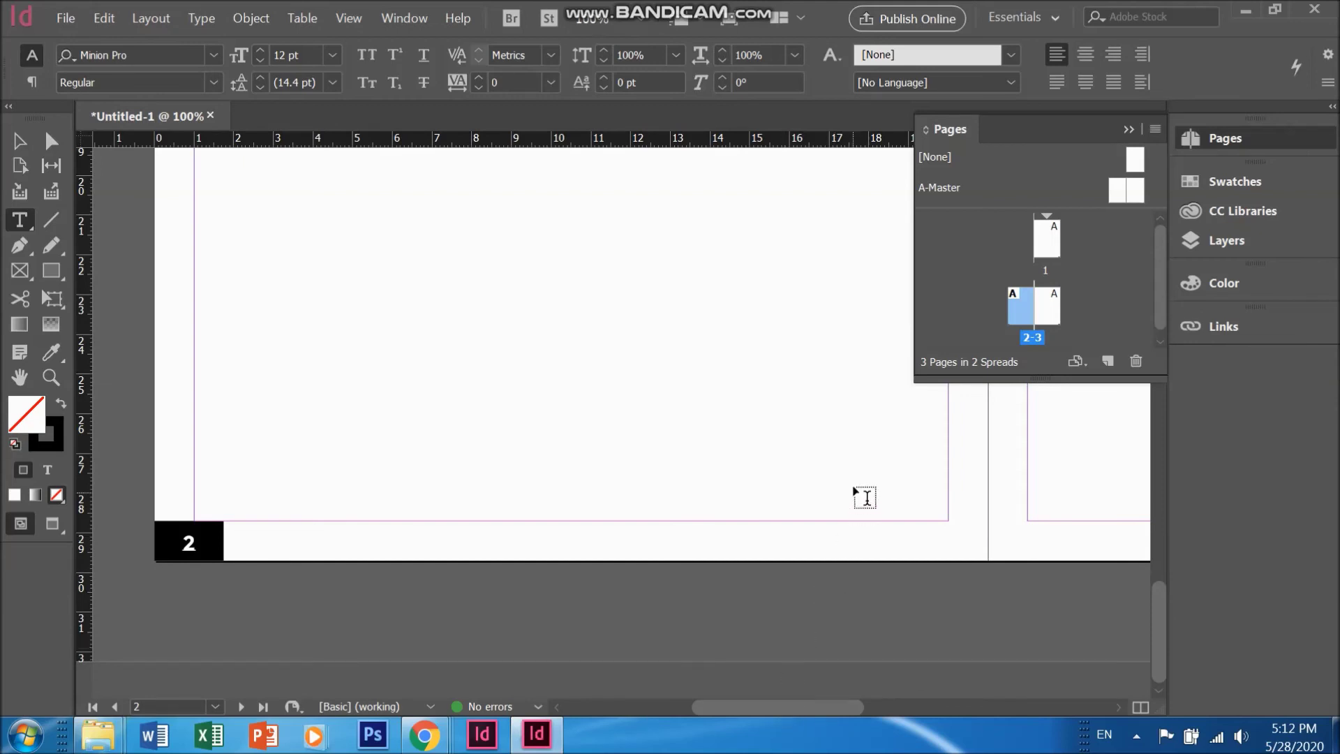
key(h)
drag(859, 473, 53, 446)
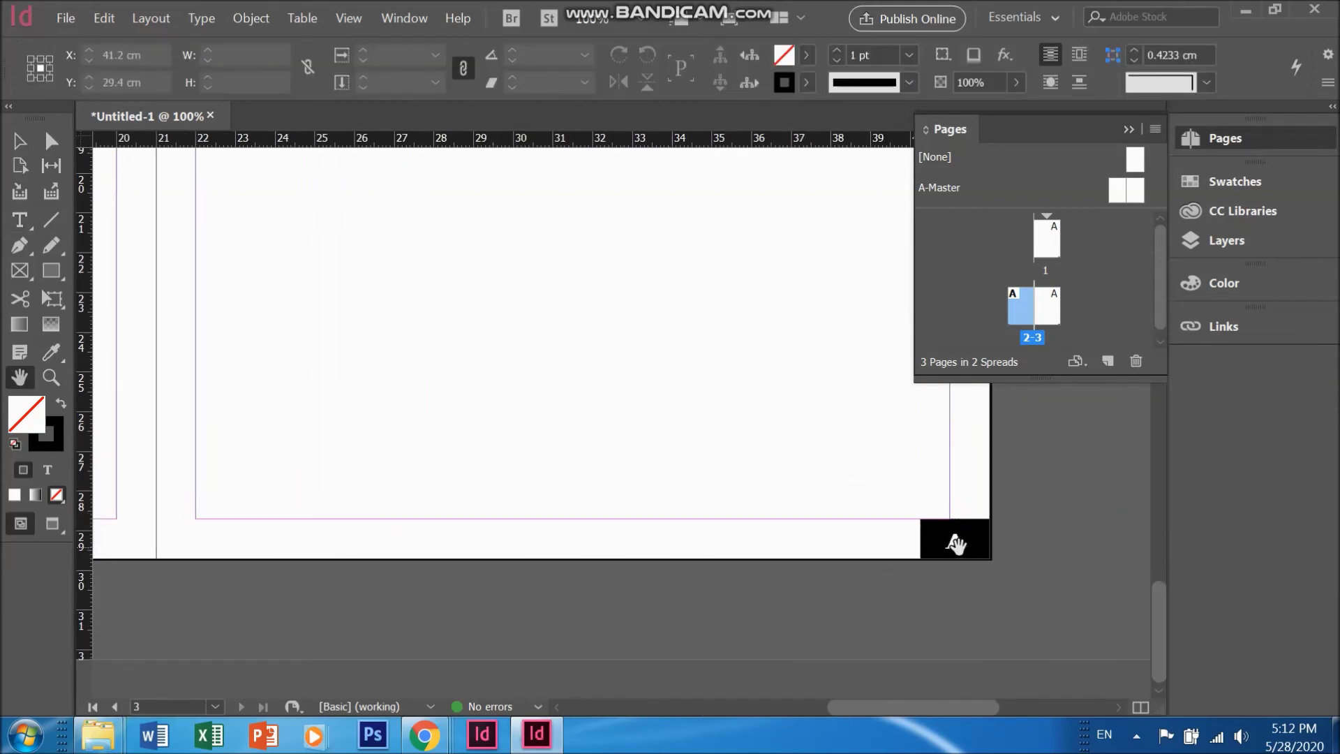
double_click(1142, 191)
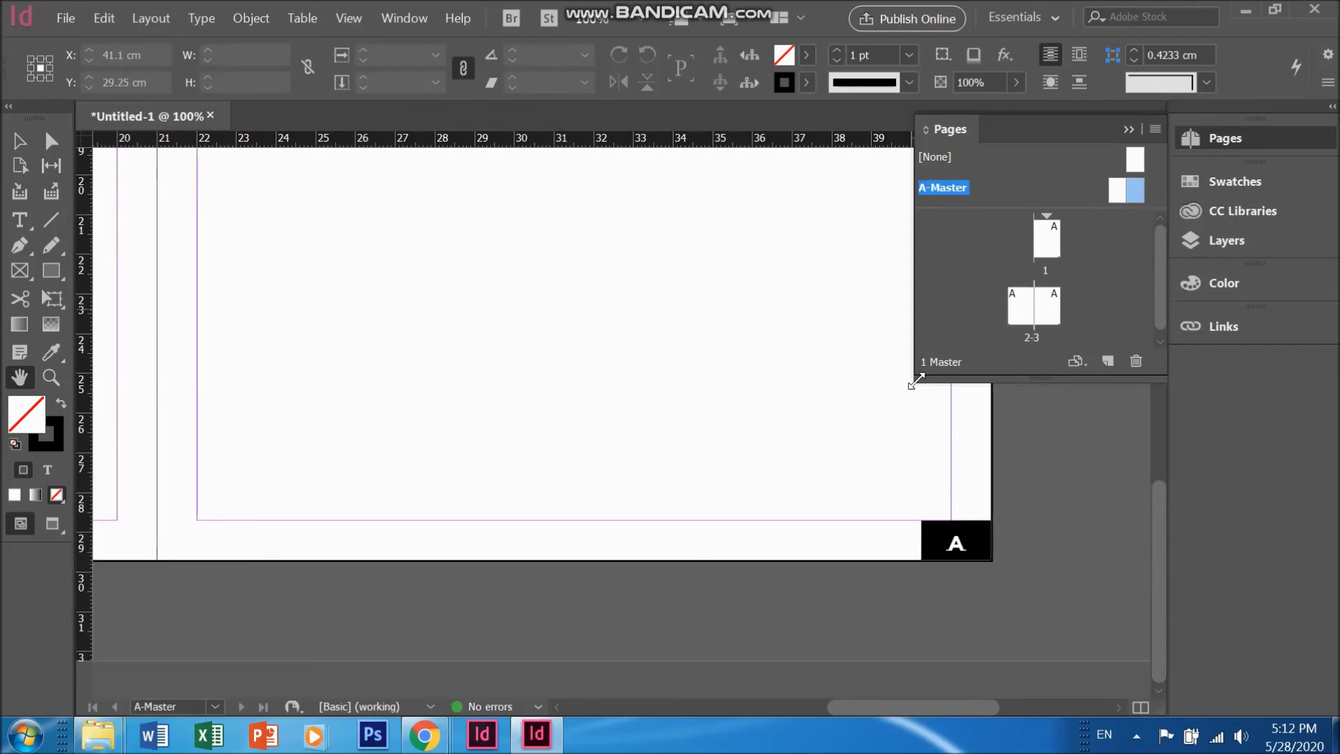
key(t)
click(954, 543)
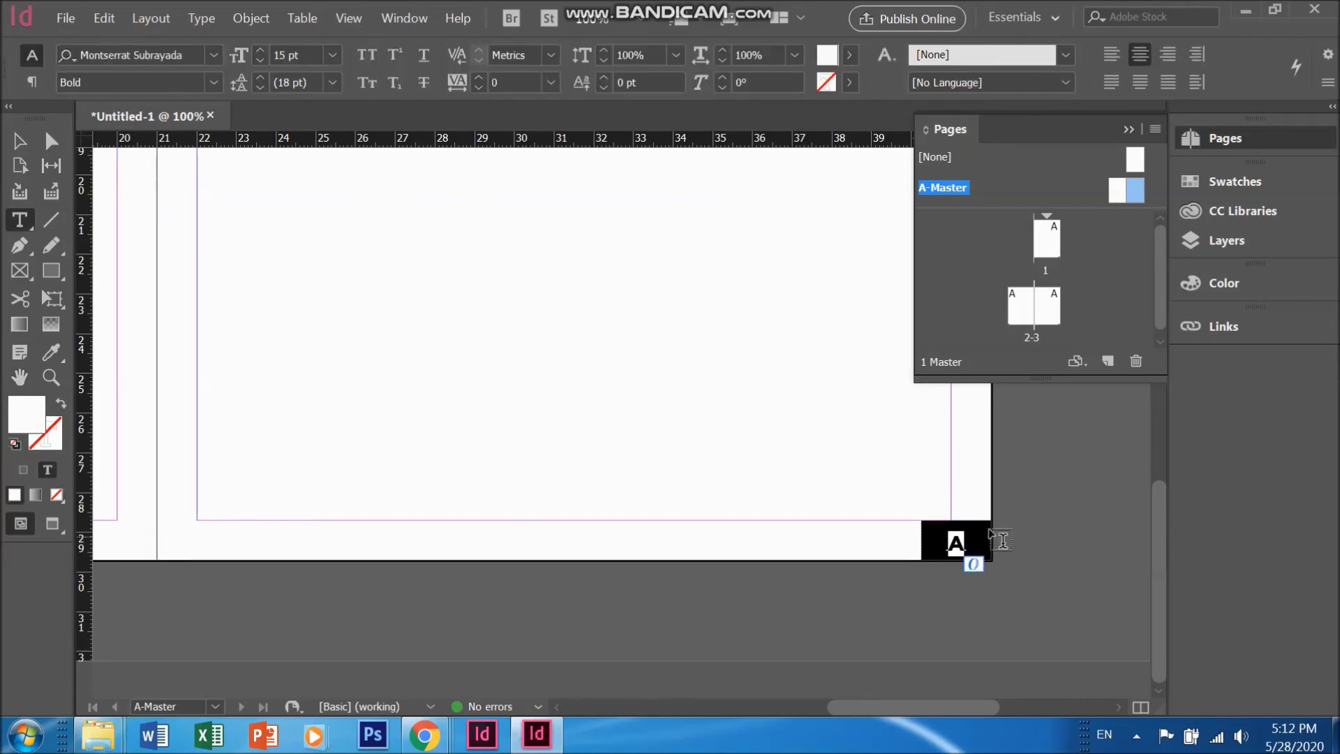
click(198, 21)
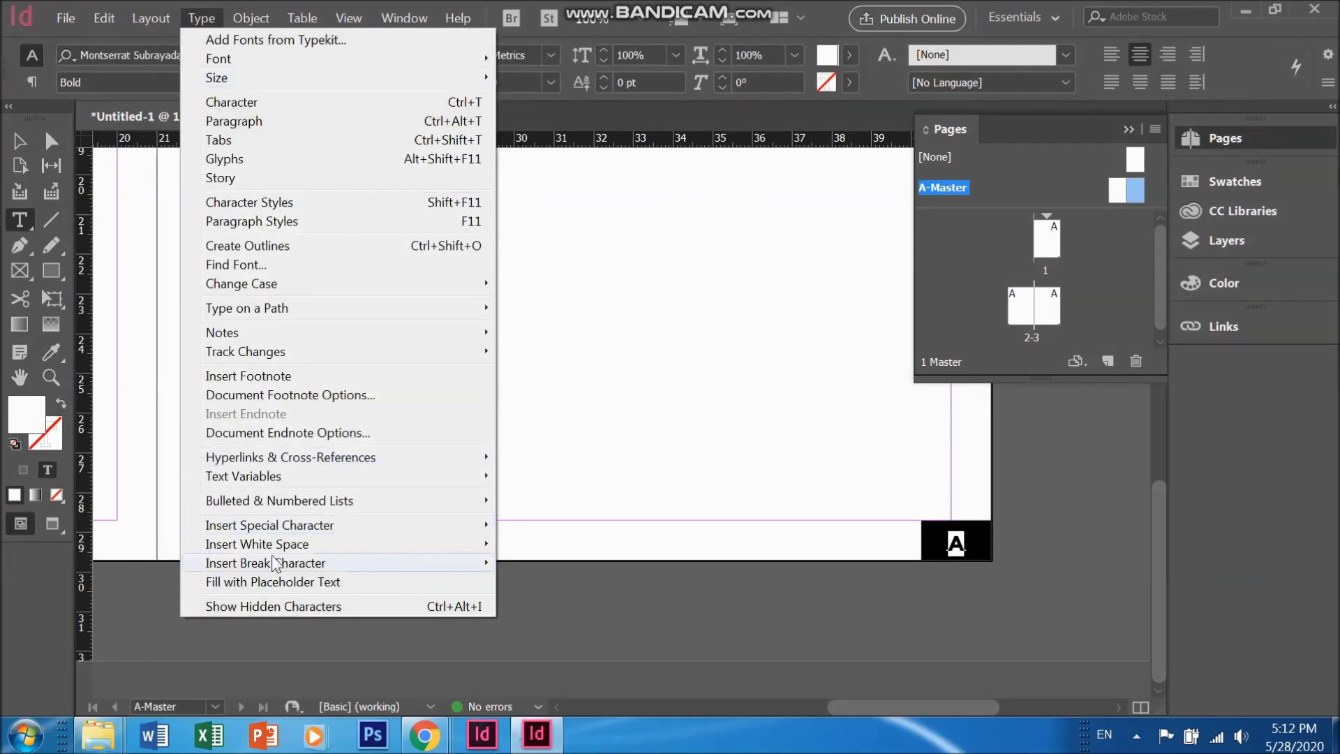
mouse_move(300, 536)
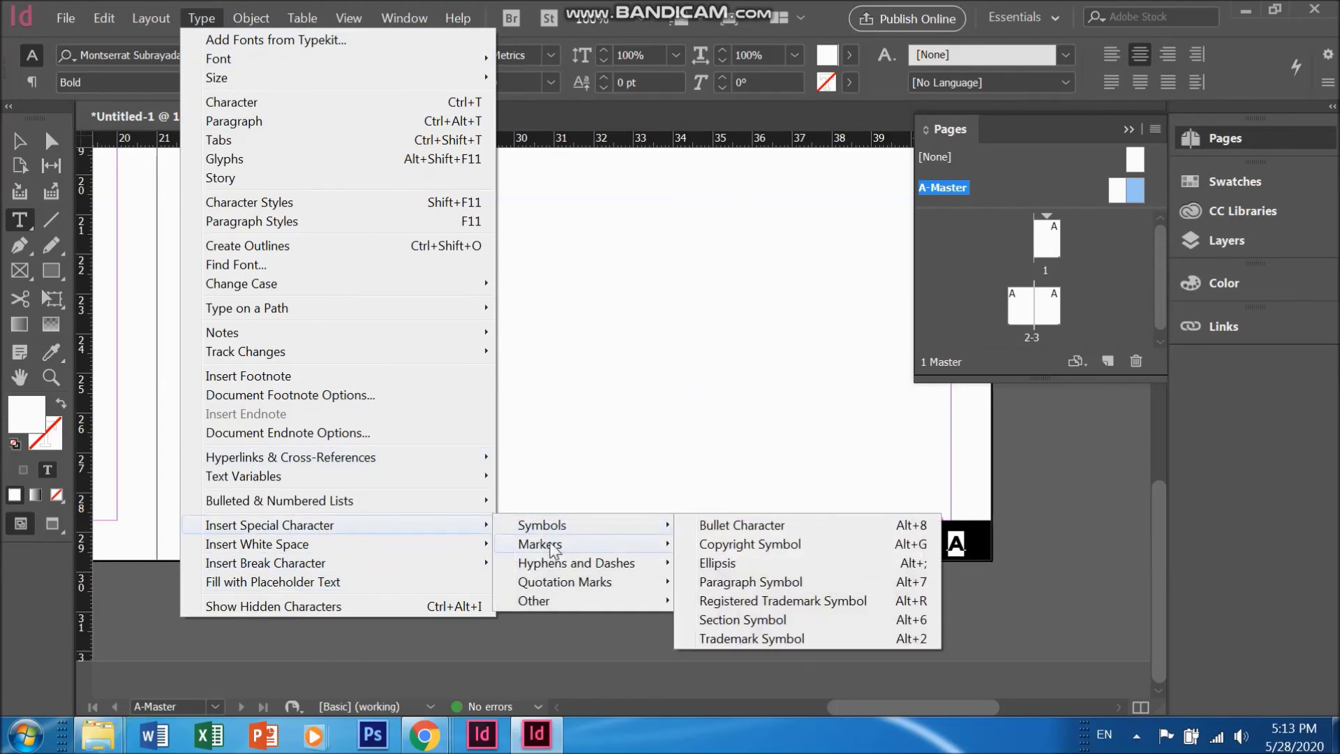
mouse_move(552, 550)
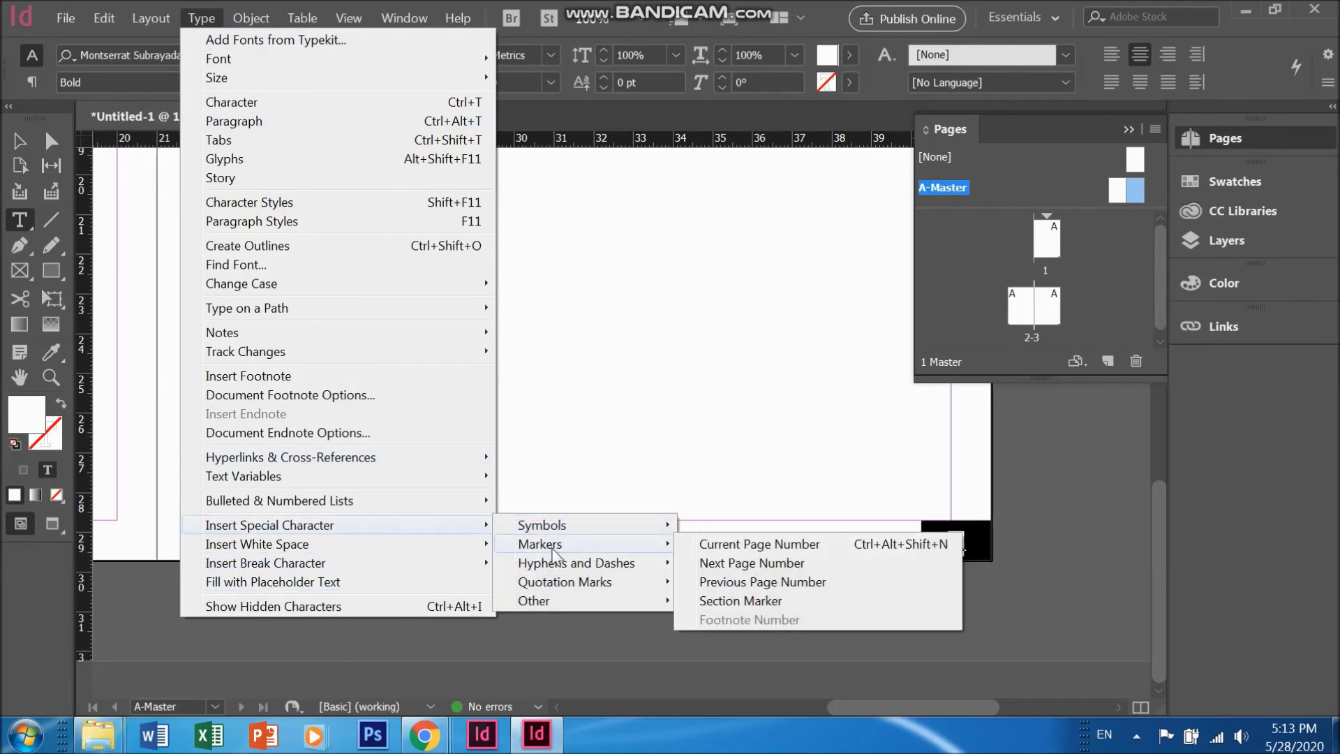
click(802, 551)
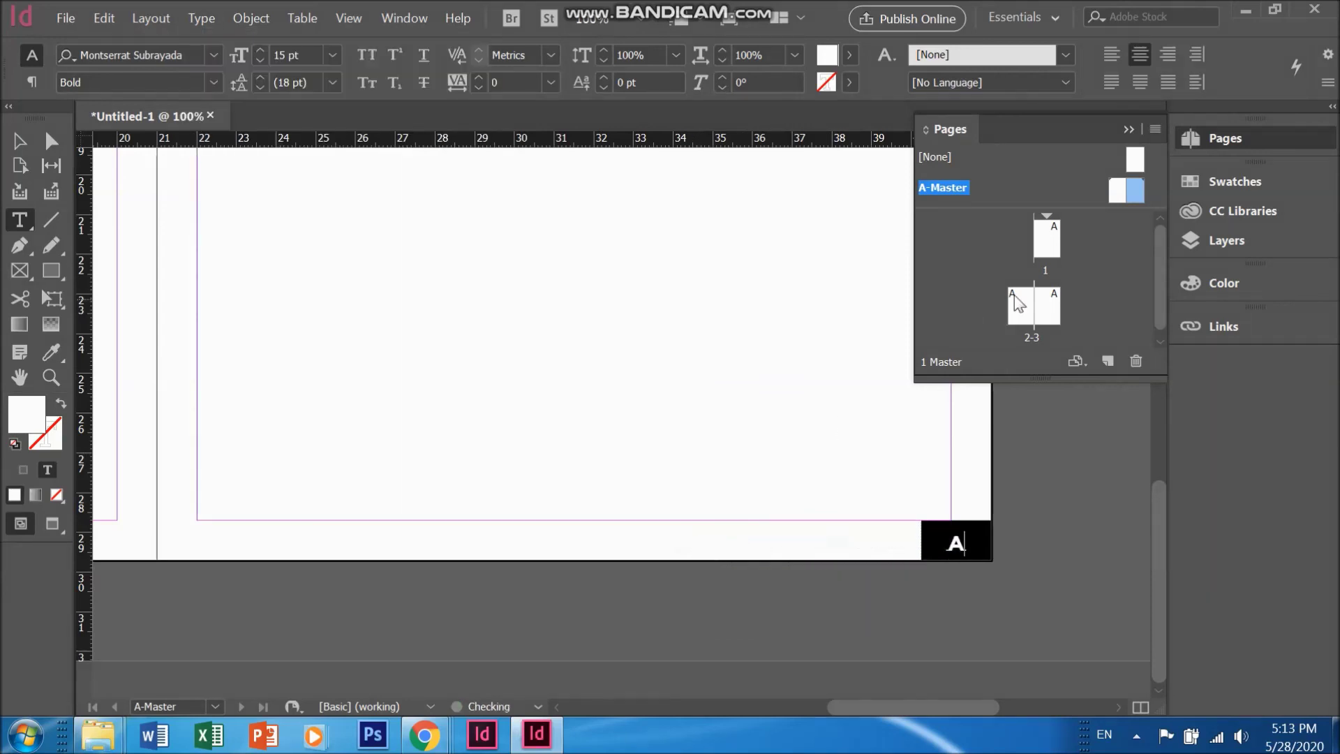
- Check the page numbers in the bottom corners of pages 1, 2 and 3
double_click(1056, 249)
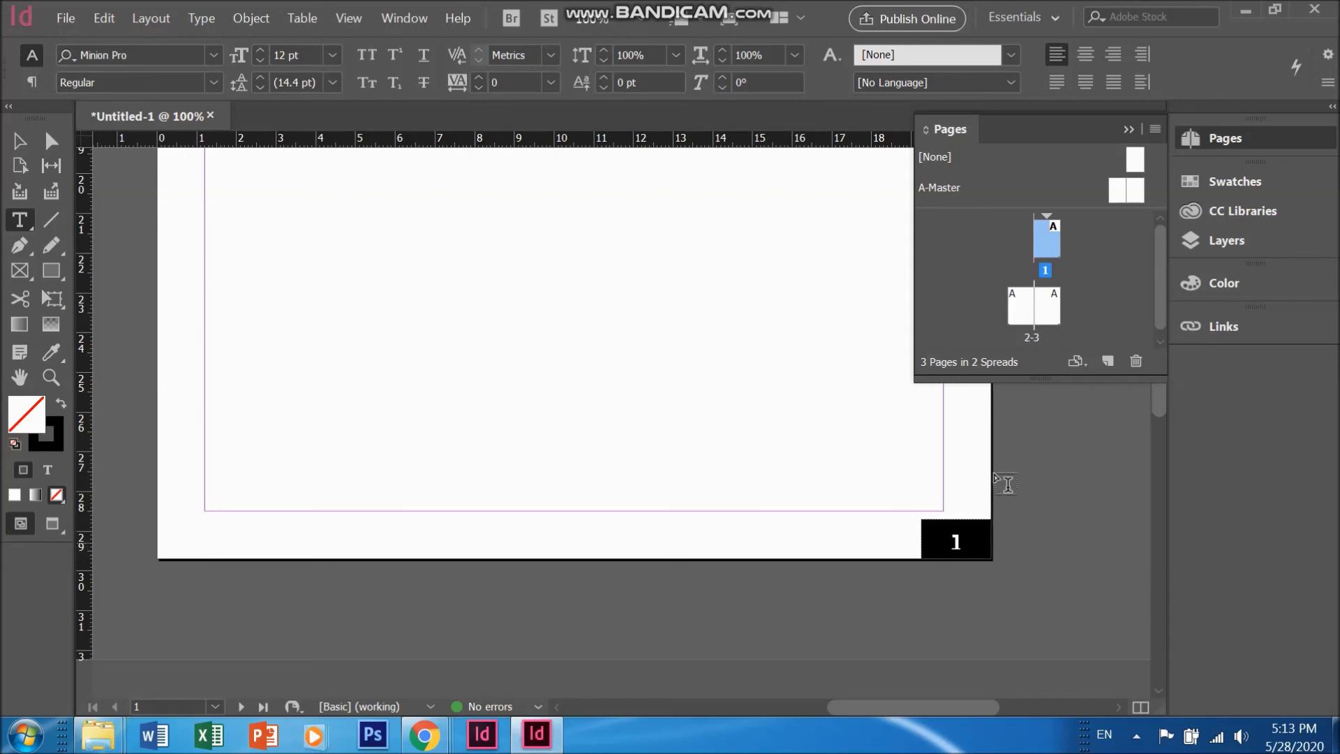
double_click(1049, 319)
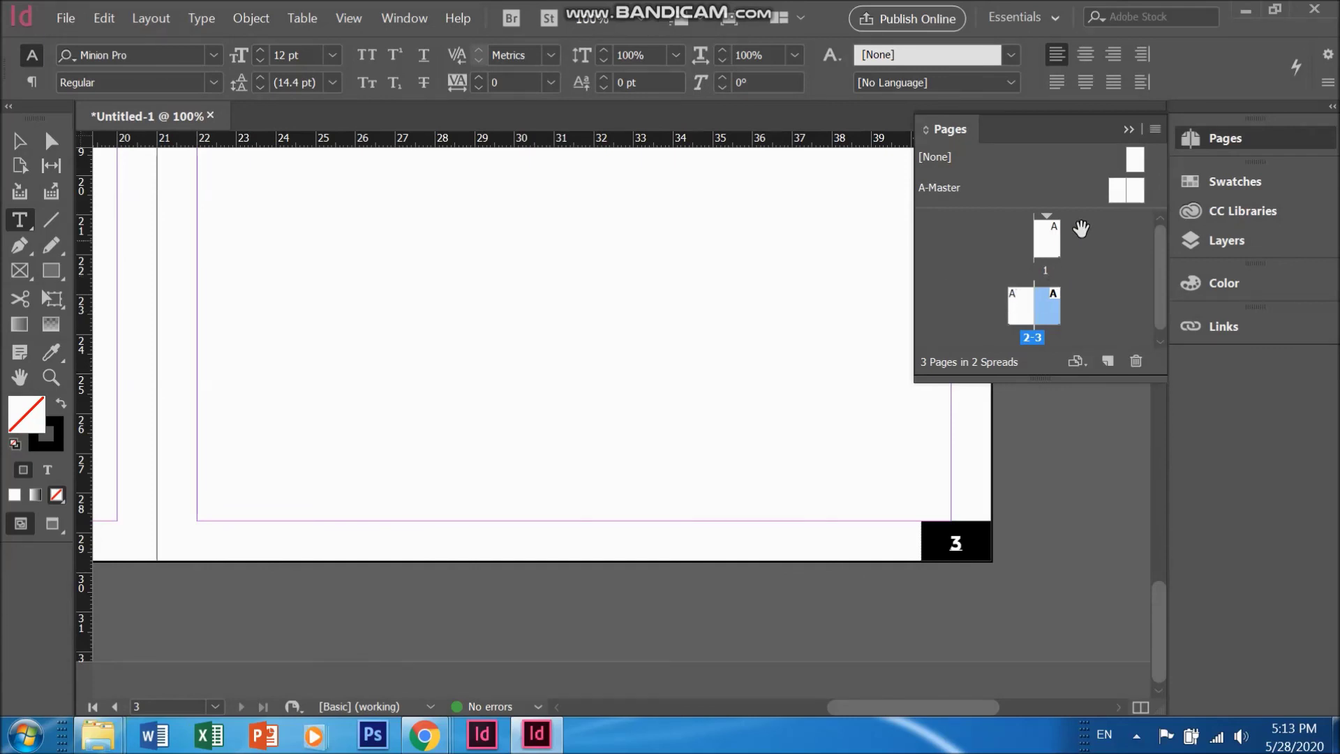
key(h)
key(ctrl+minus)
drag(634, 240, 633, 173)
double_click(1013, 299)
drag(571, 356, 420, 424)
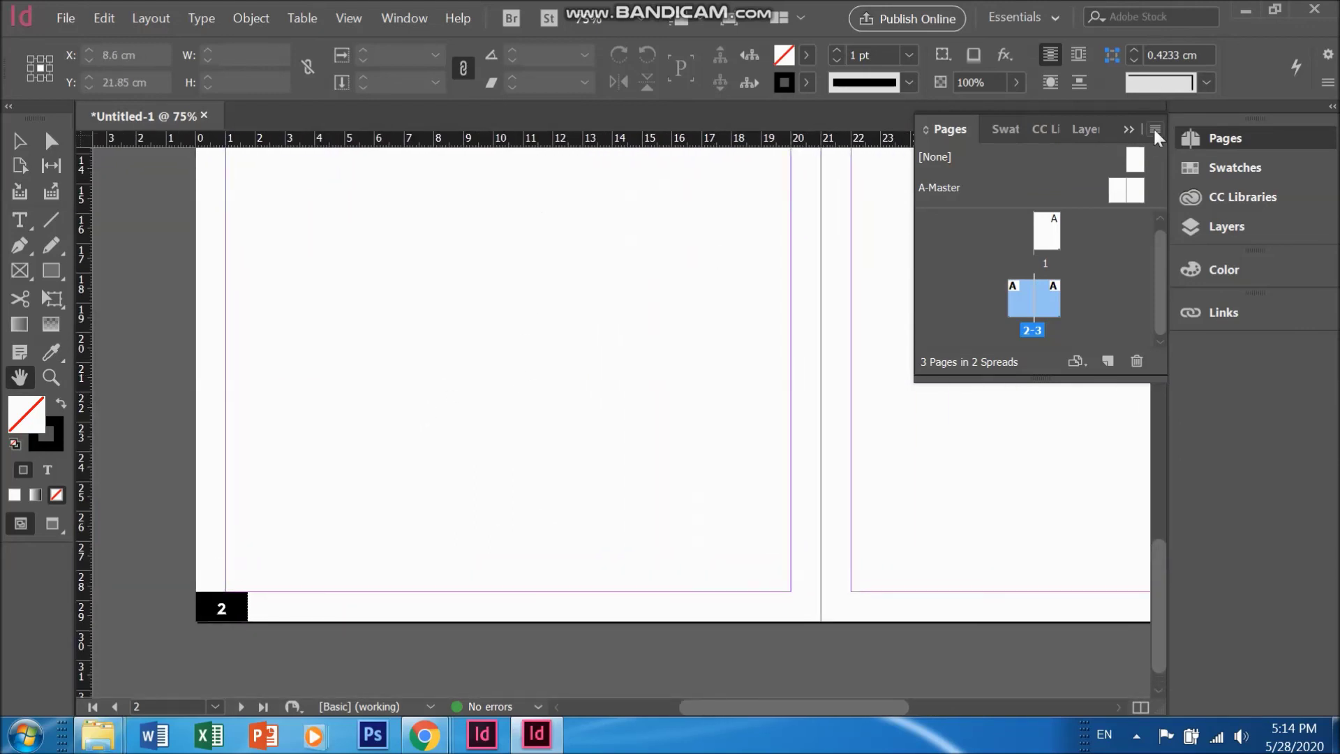
- Insert 2 pages after page 3, based on A-Master
click(1153, 131)
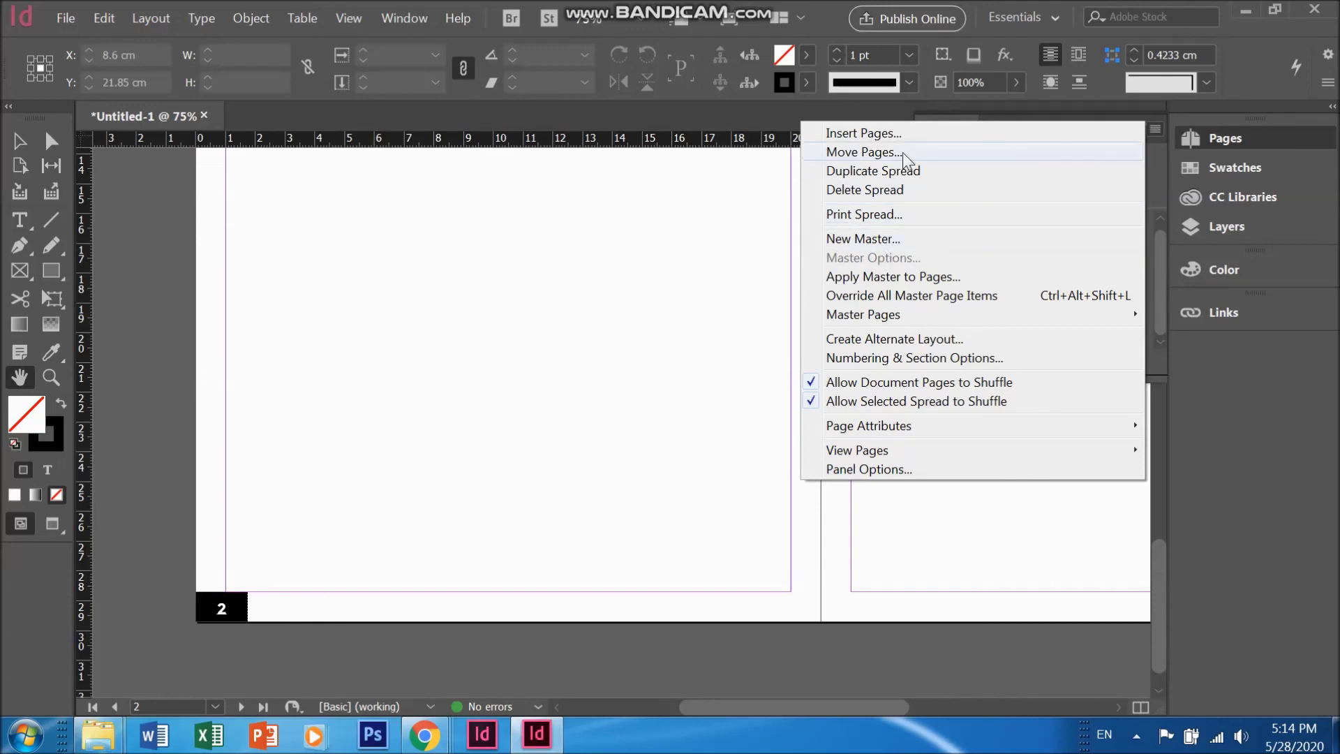
click(888, 132)
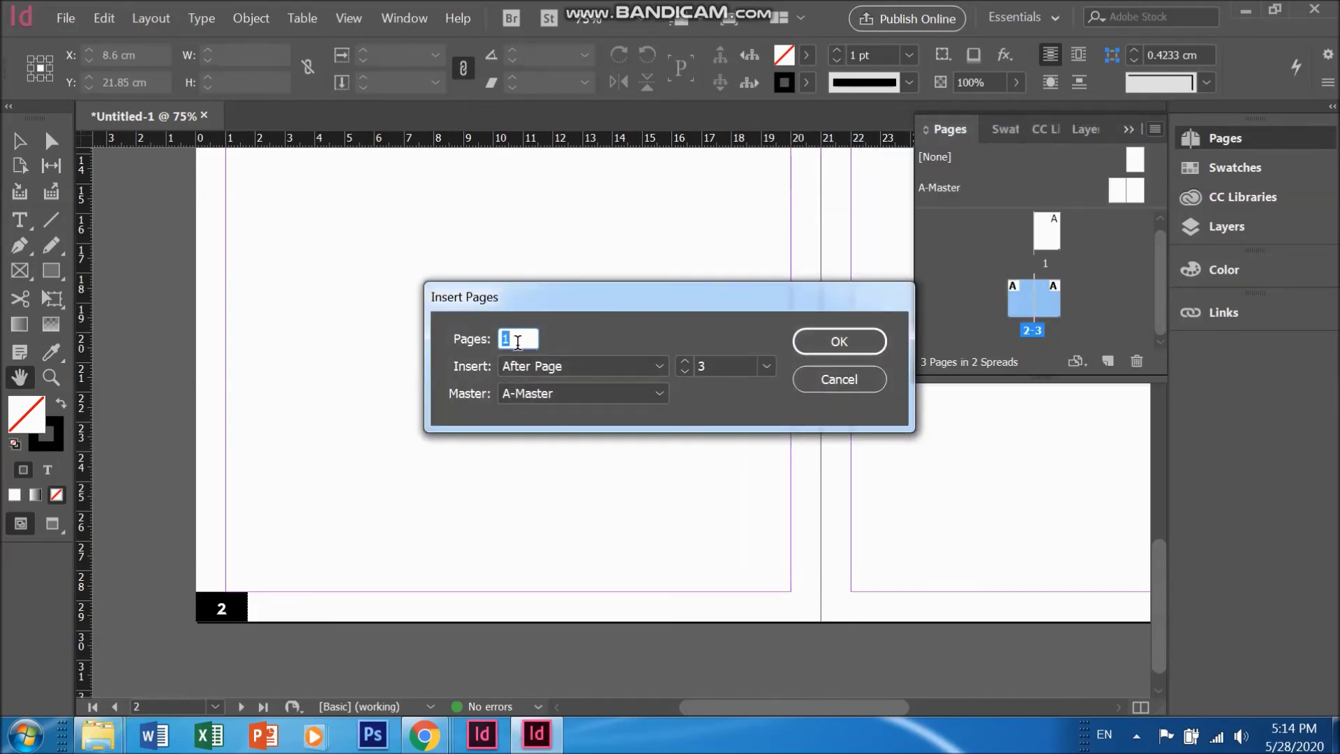
text(2)
click(841, 339)
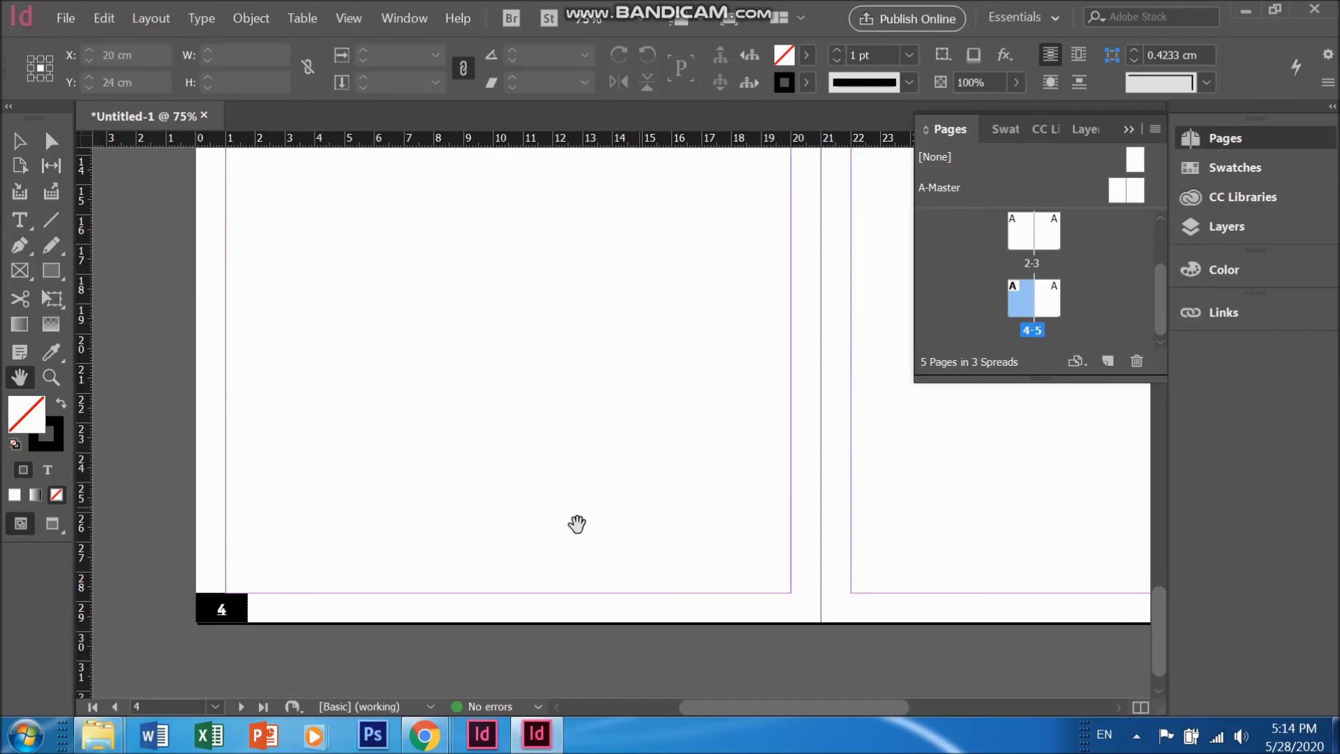
- Examine the headers, the year and the page numbers on the new spread of pages 4 and 5
scroll(577, 523, up, 1)
scroll(412, 426, up, 8)
scroll(411, 426, up, 3)
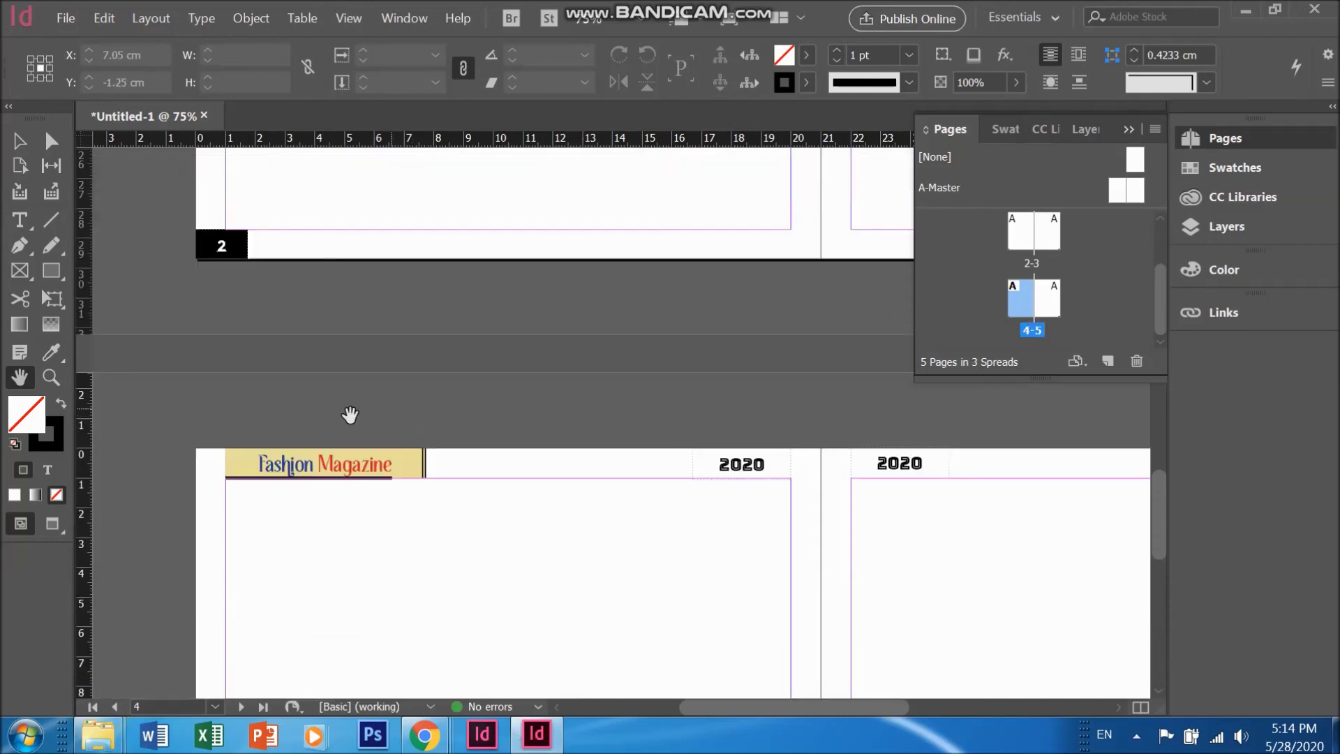
scroll(772, 515, down, 3)
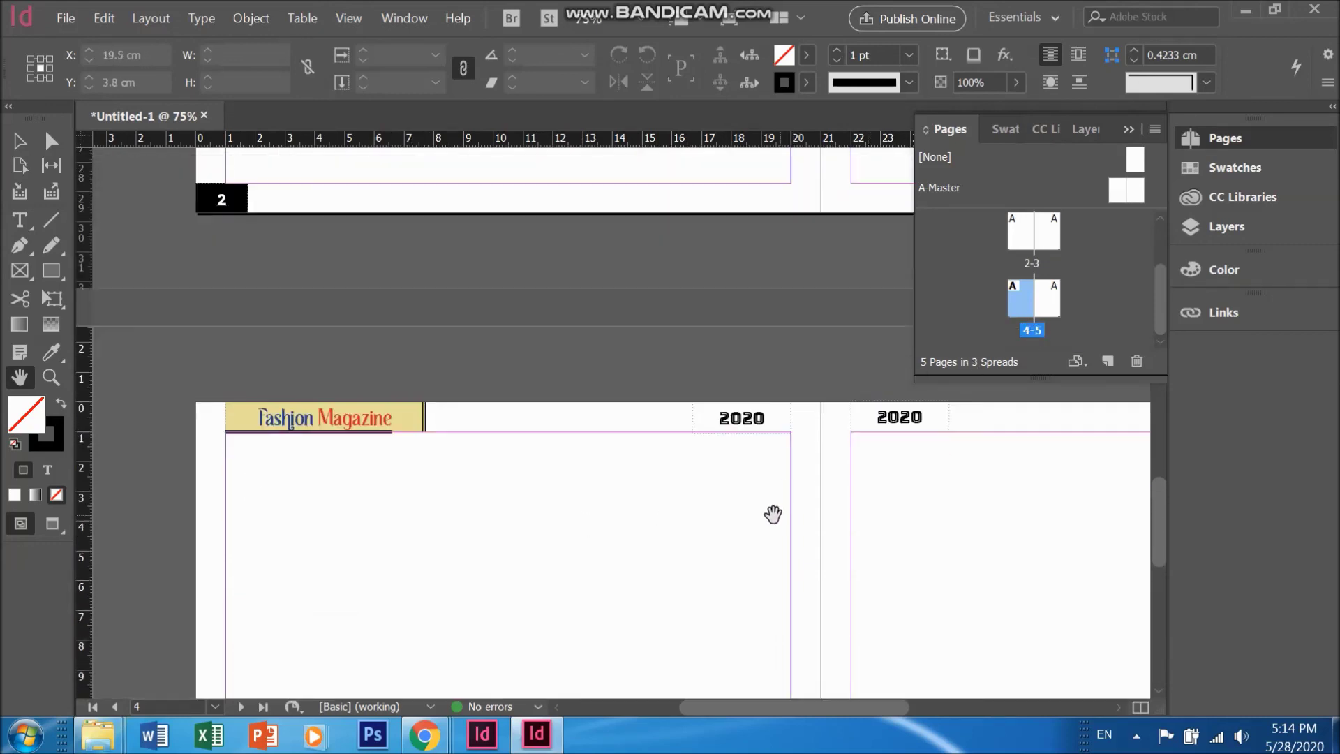
scroll(709, 523, down, 6)
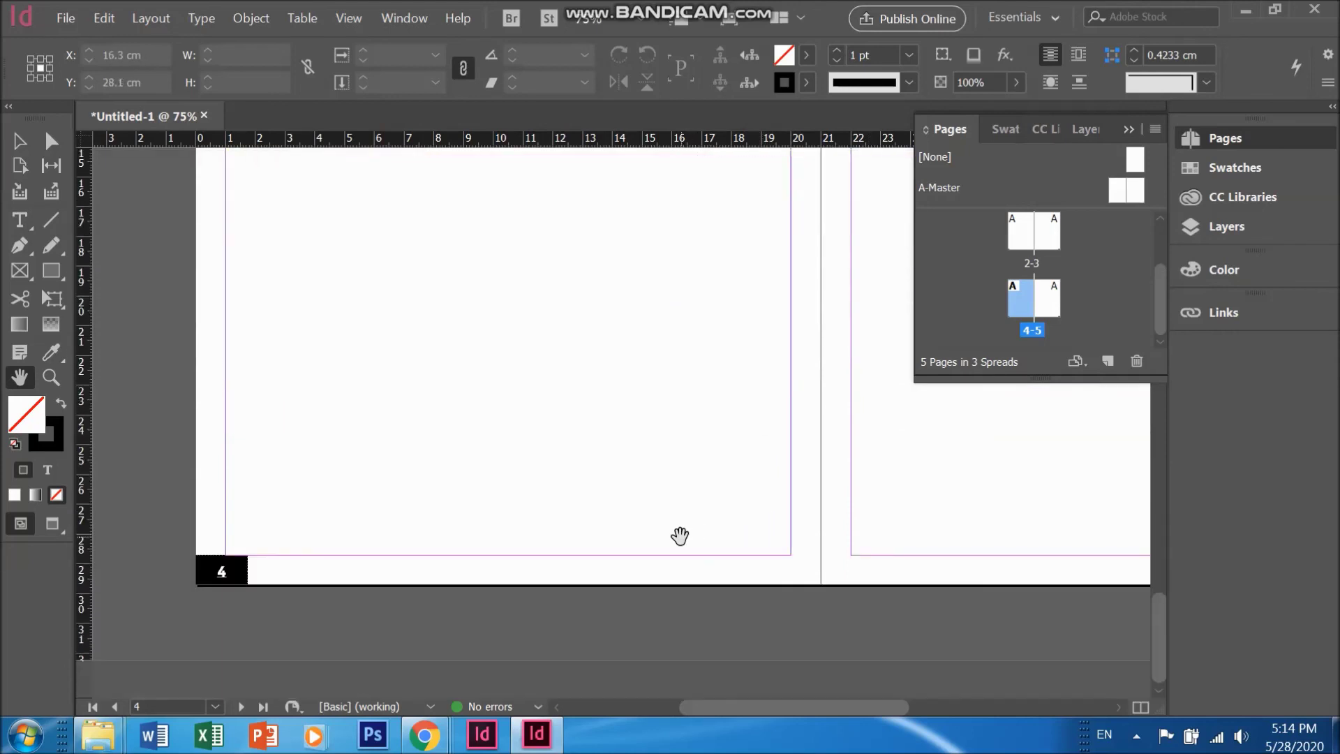
drag(817, 558, 437, 547)
scroll(436, 547, up, 5)
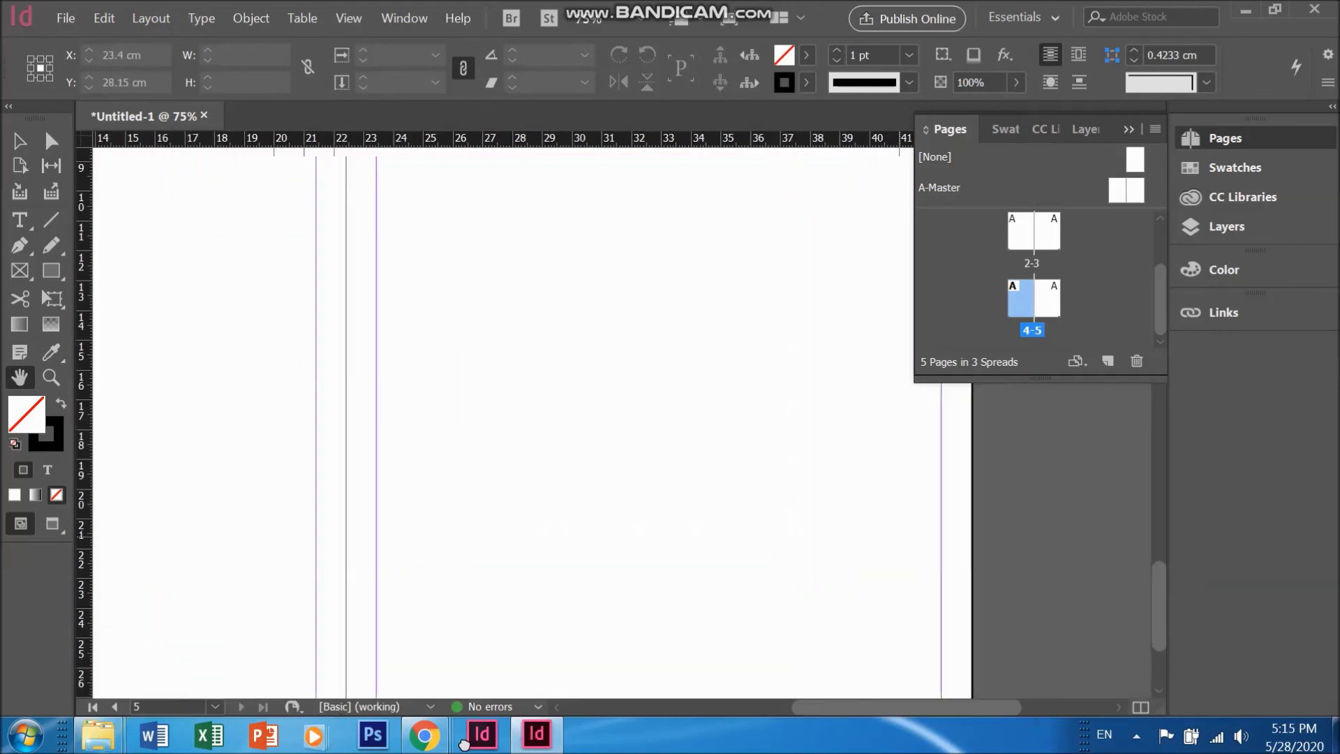
drag(550, 392, 386, 632)
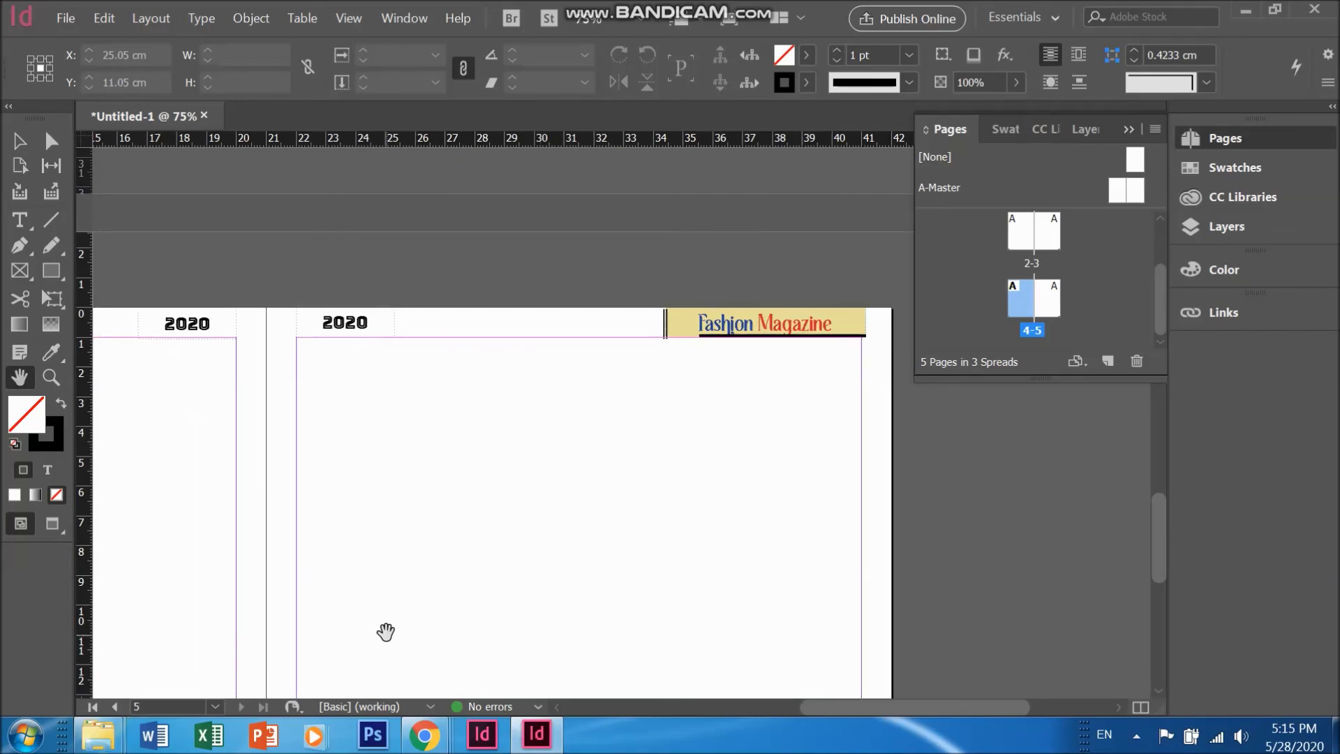